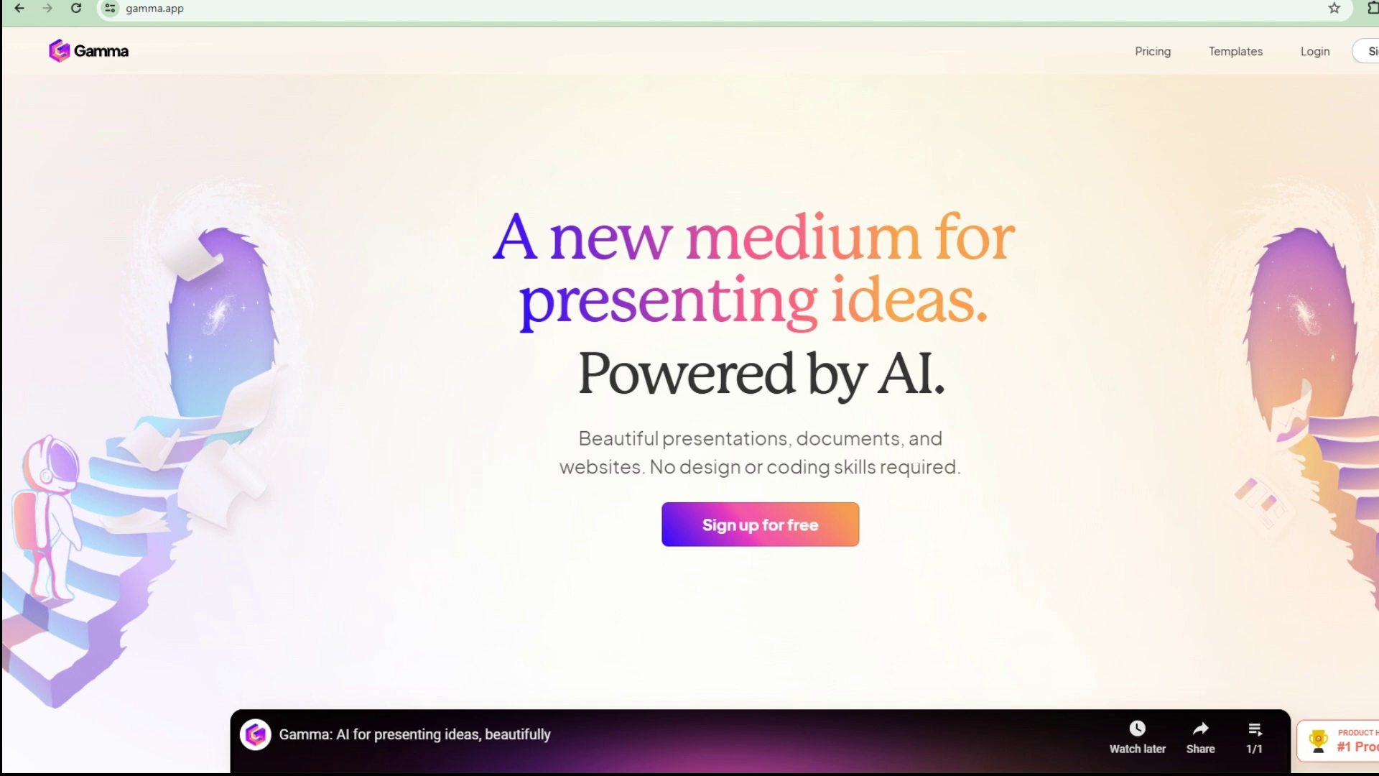
Start the free sign-up and set the AI generator to create a presentation with 8 cards in English (US)
{"action": "left_click", "coordinate": [729, 544]}
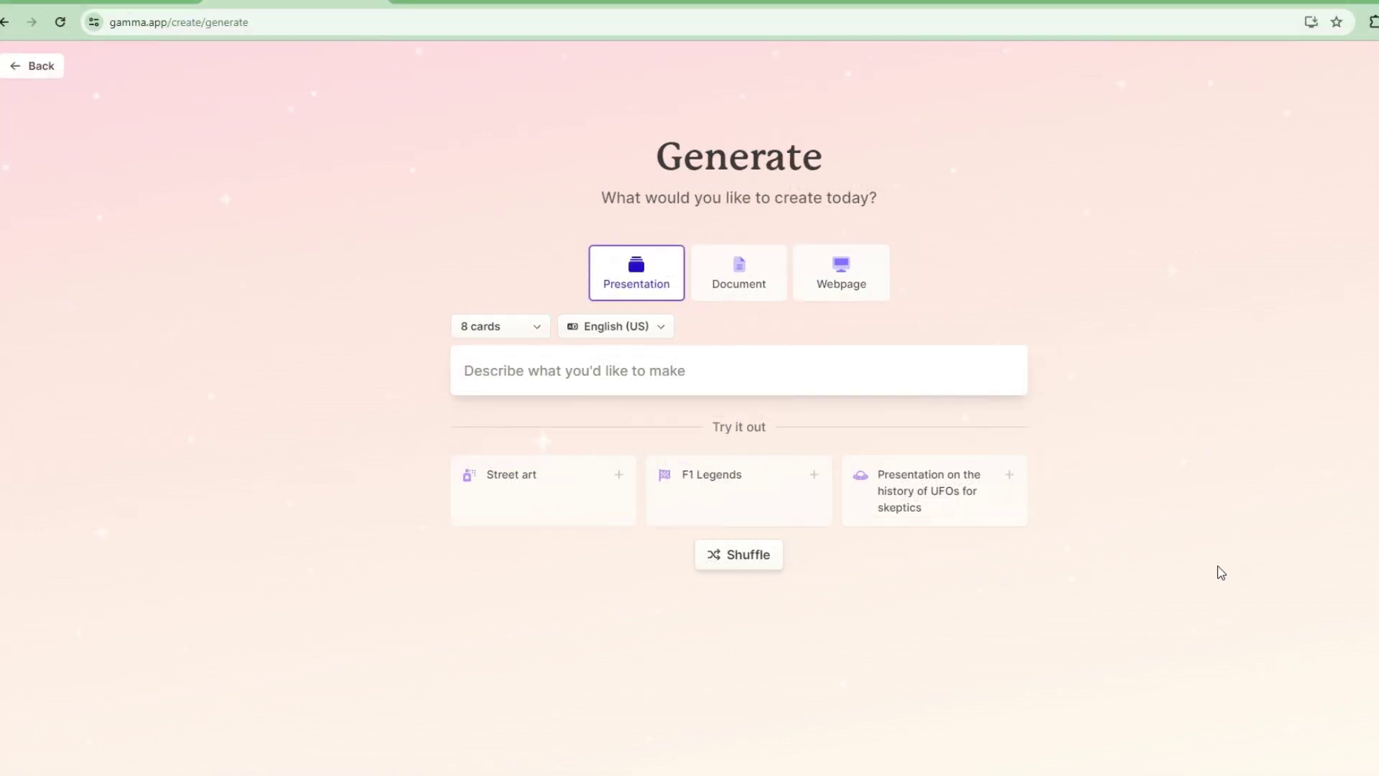
{"action": "left_click", "coordinate": [640, 287]}
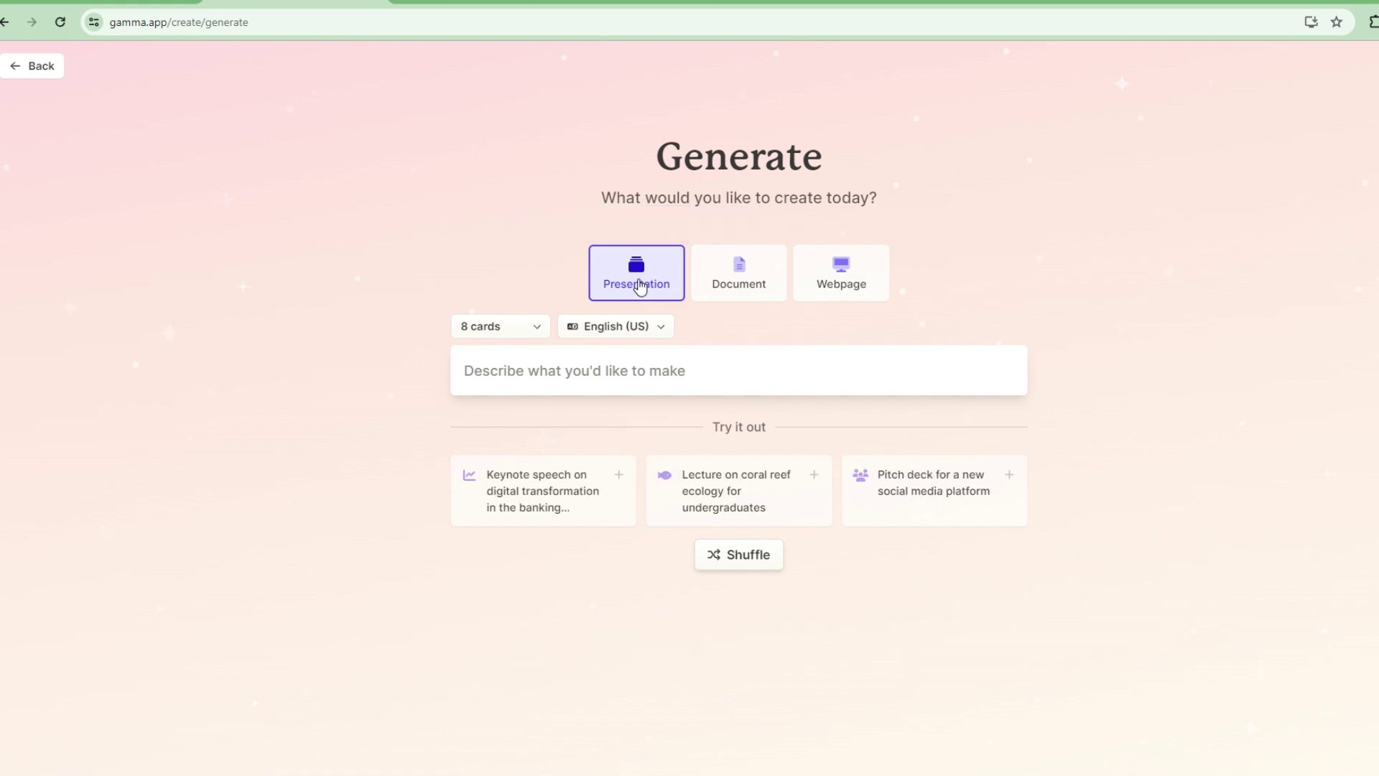
{"action": "left_click", "coordinate": [537, 330]}
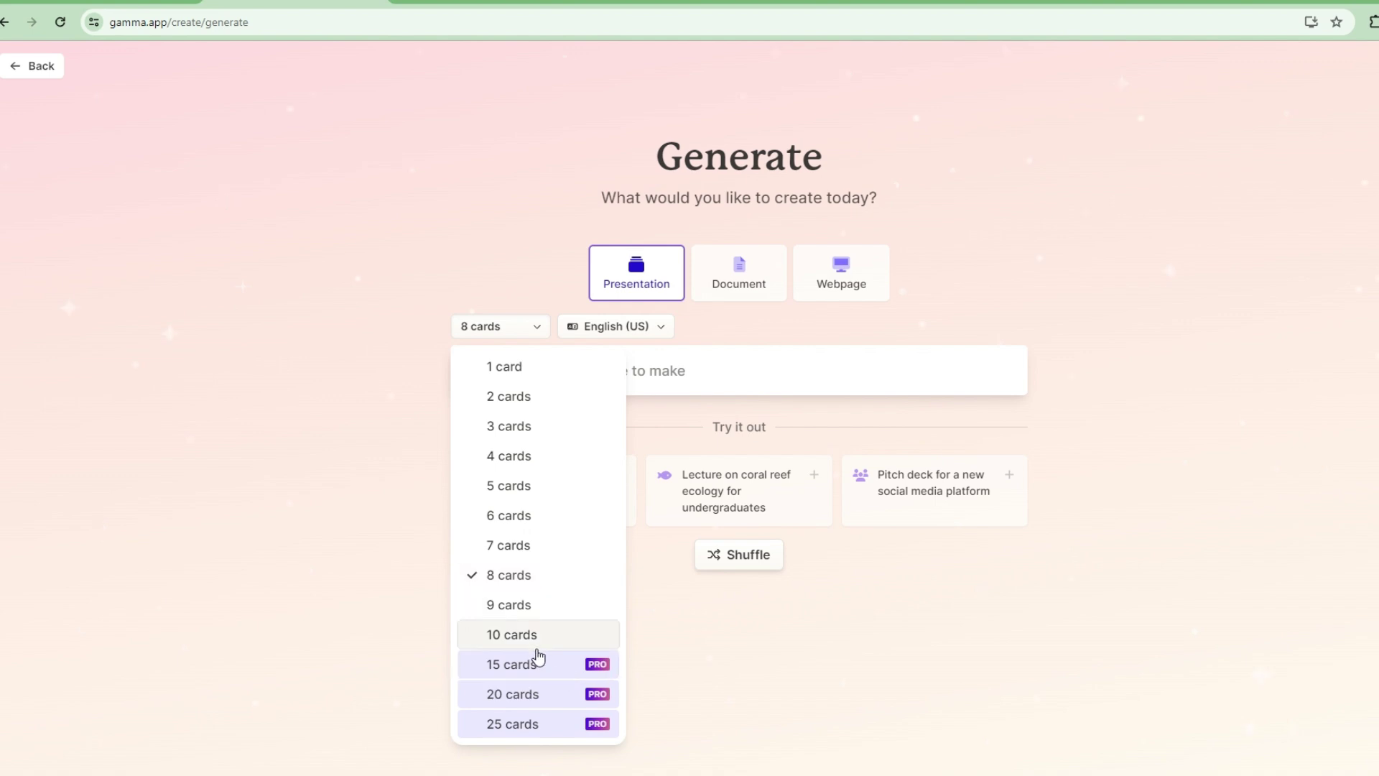
{"action": "left_click", "coordinate": [503, 580]}
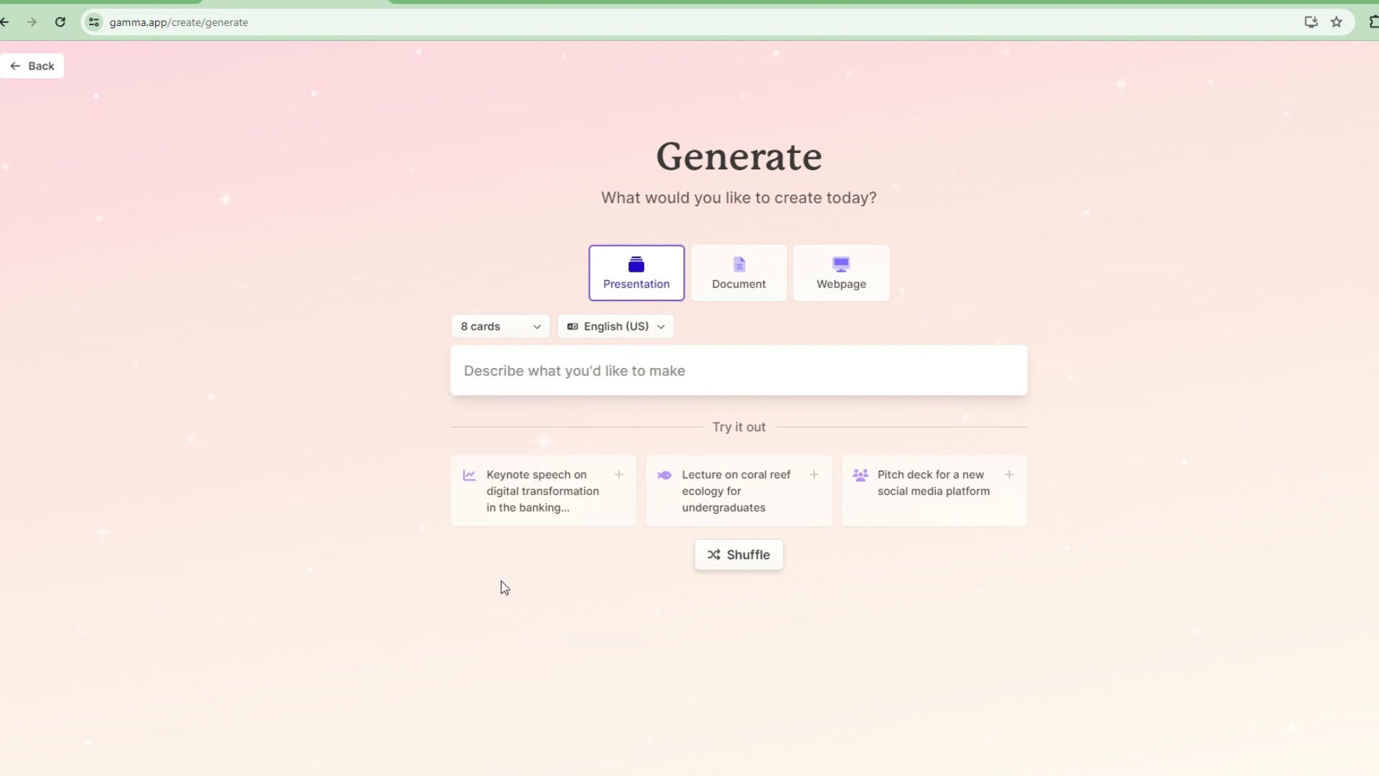
{"action": "left_click", "coordinate": [661, 332]}
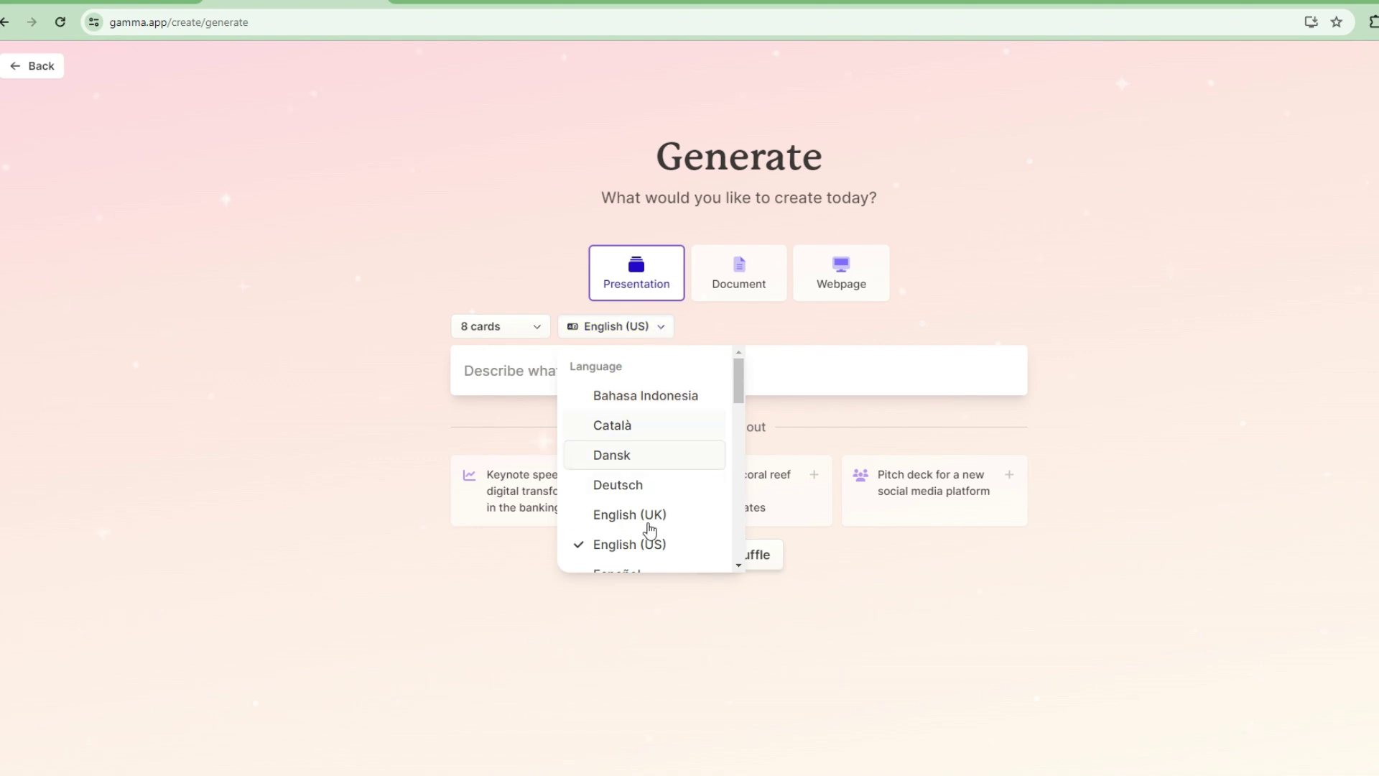
{"action": "left_click", "coordinate": [708, 327]}
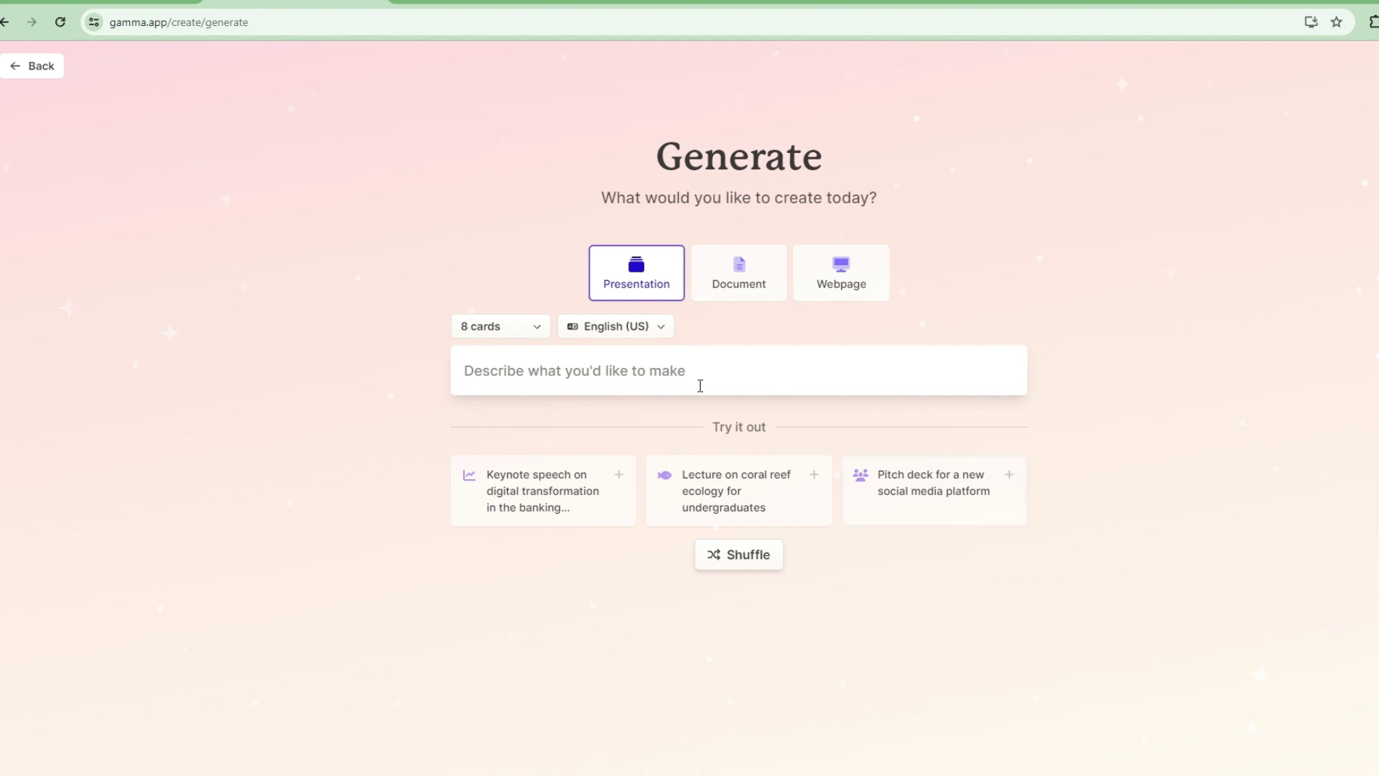
Generate an outline from the prompt "How to use a social media effectively in promoting a product"
{"action": "left_click", "coordinate": [657, 379]}
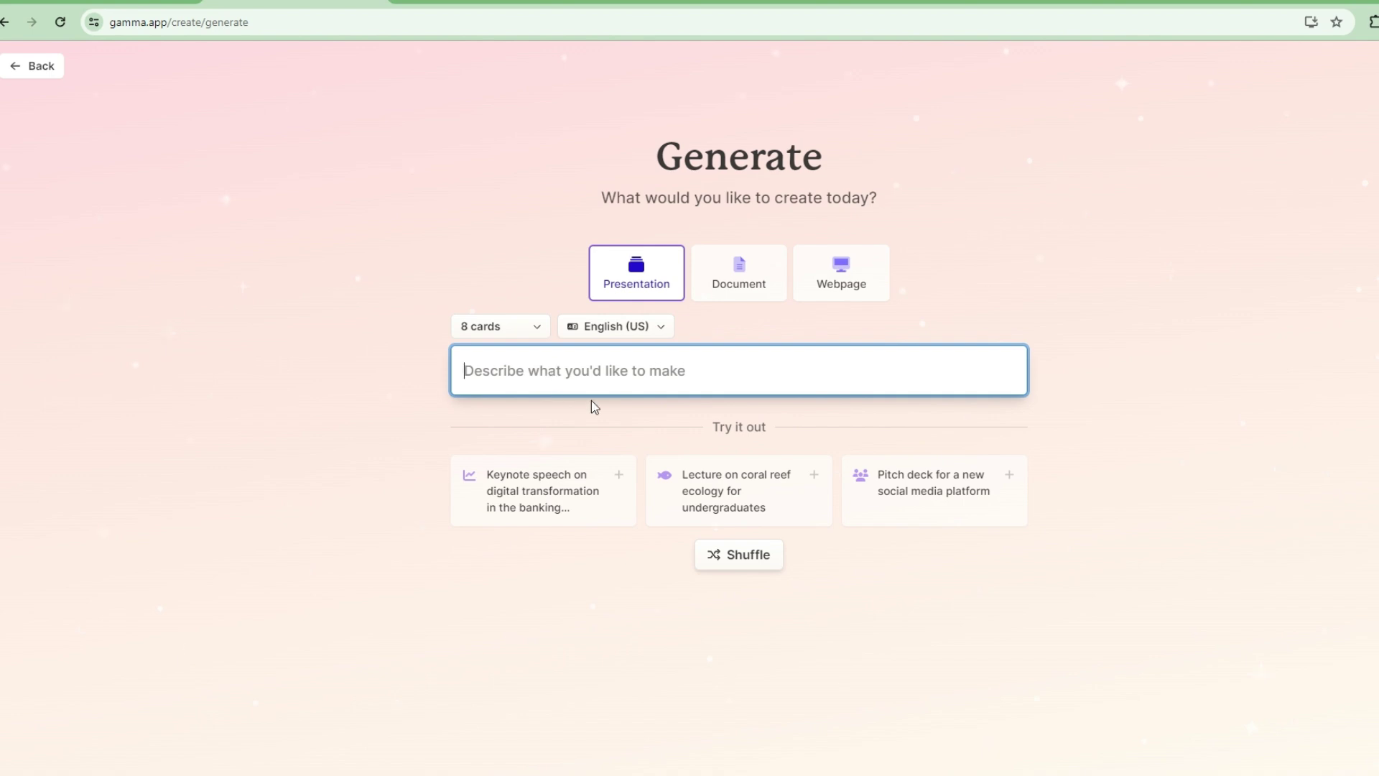
{"action": "type", "text": "How to use a"}
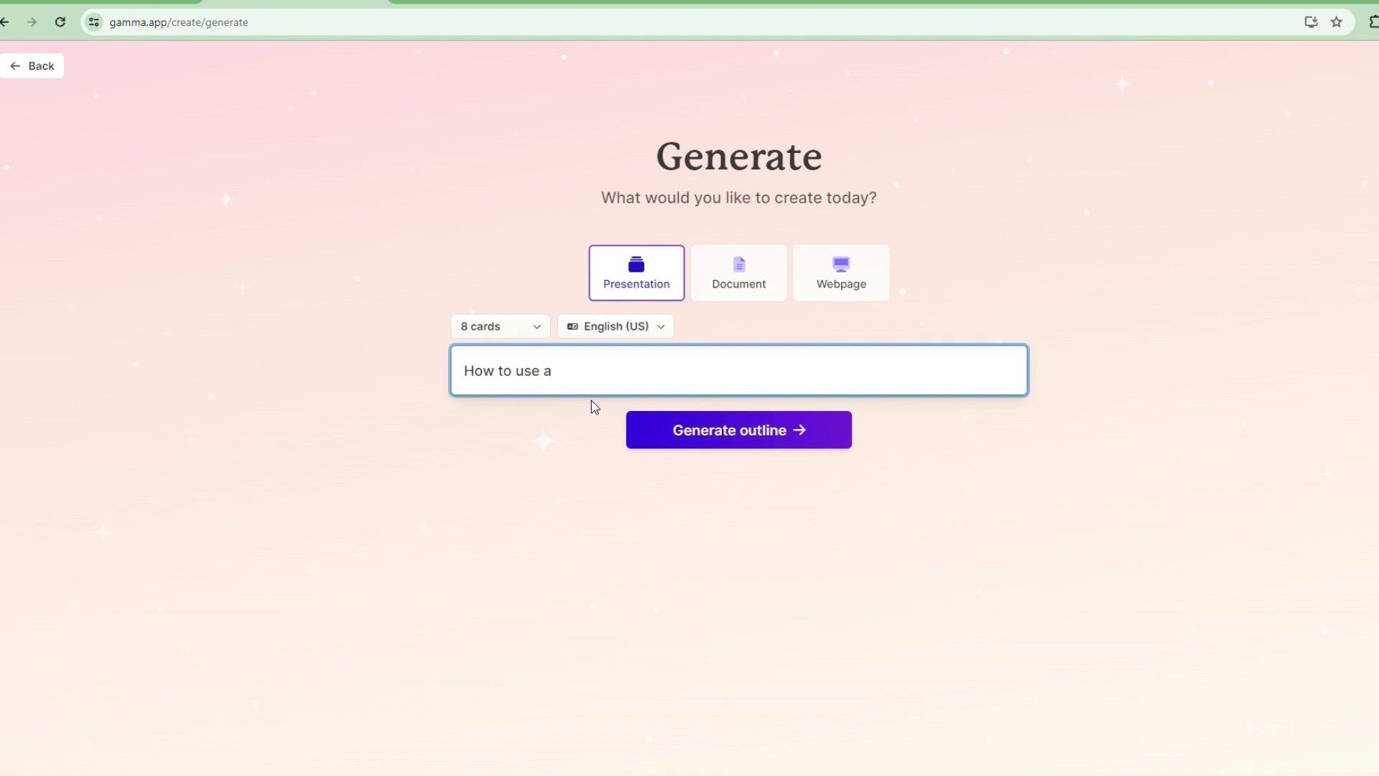
{"action": "type", "text": " social media effectively"}
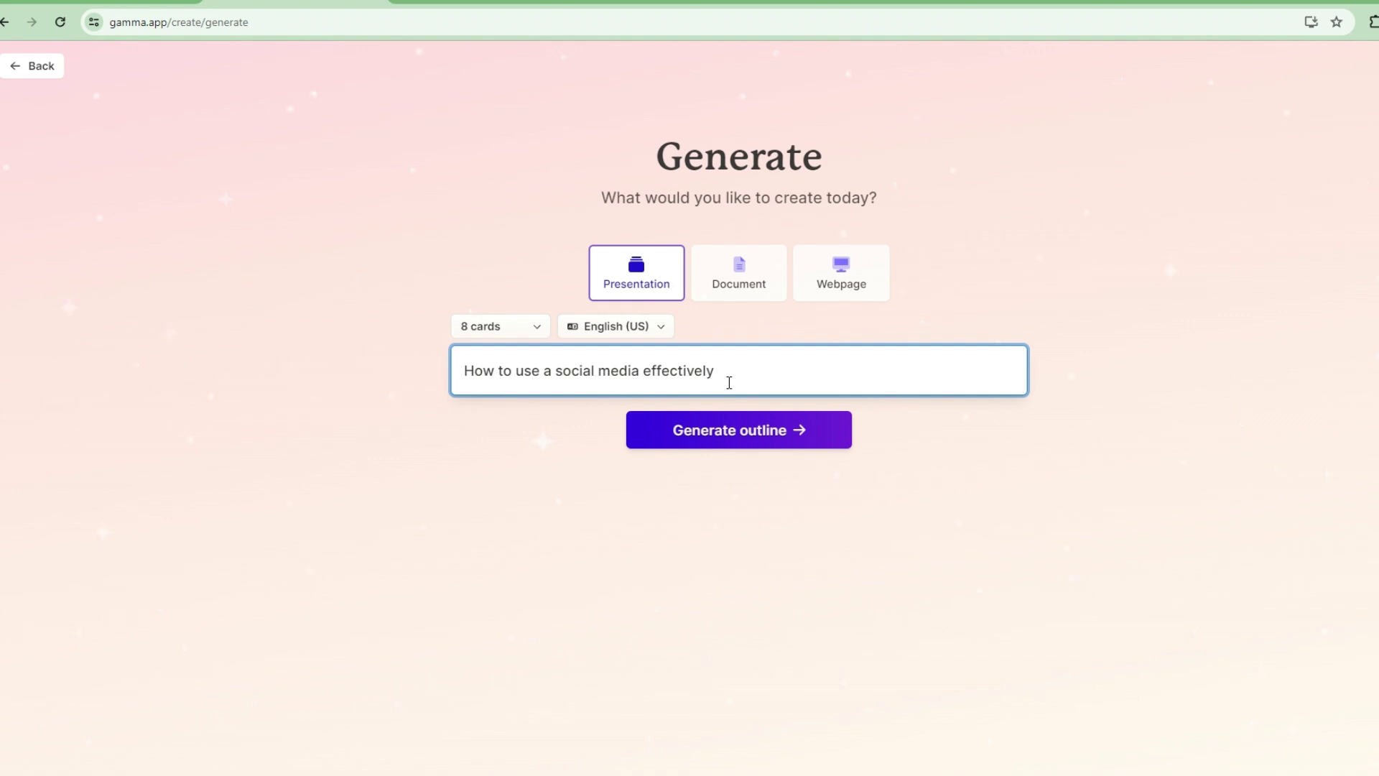
{"action": "type", "text": "in promoting a product"}
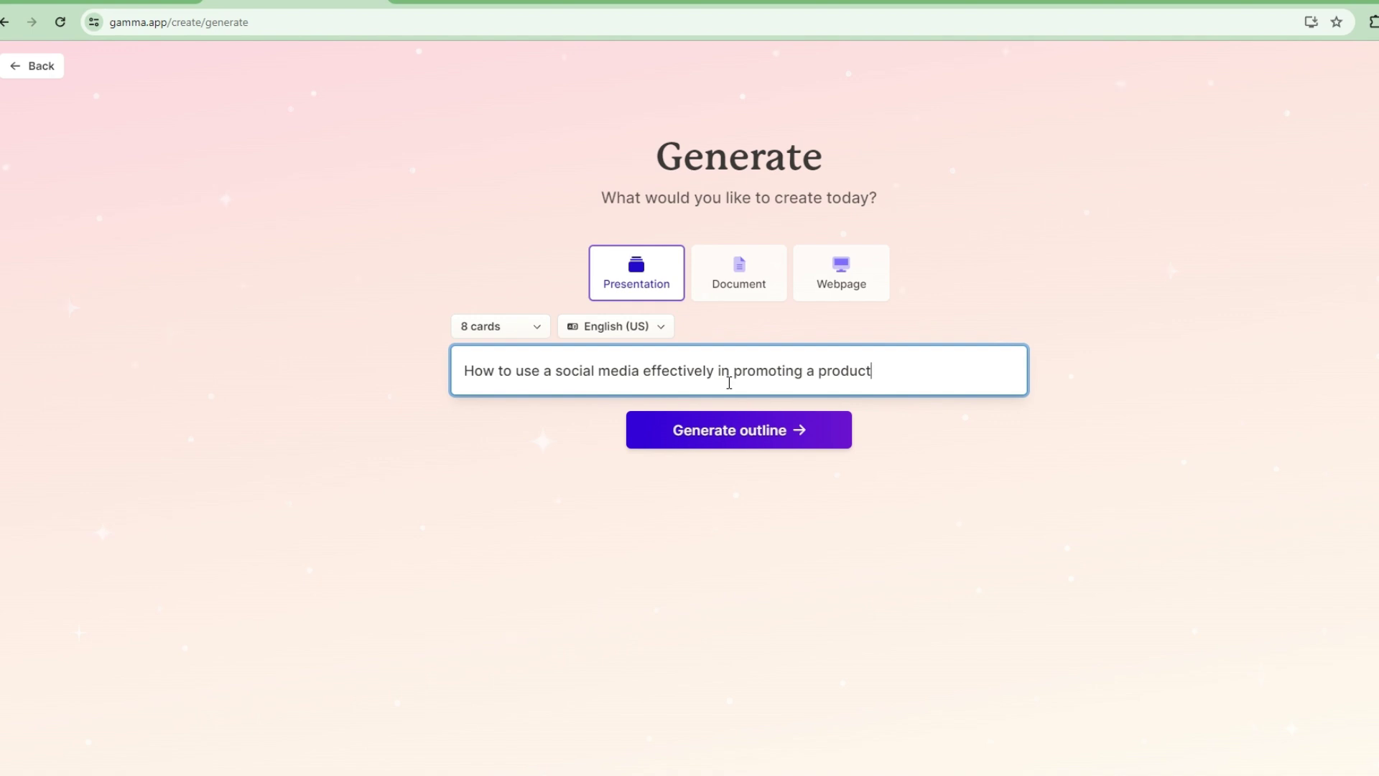
{"action": "left_click", "coordinate": [756, 439]}
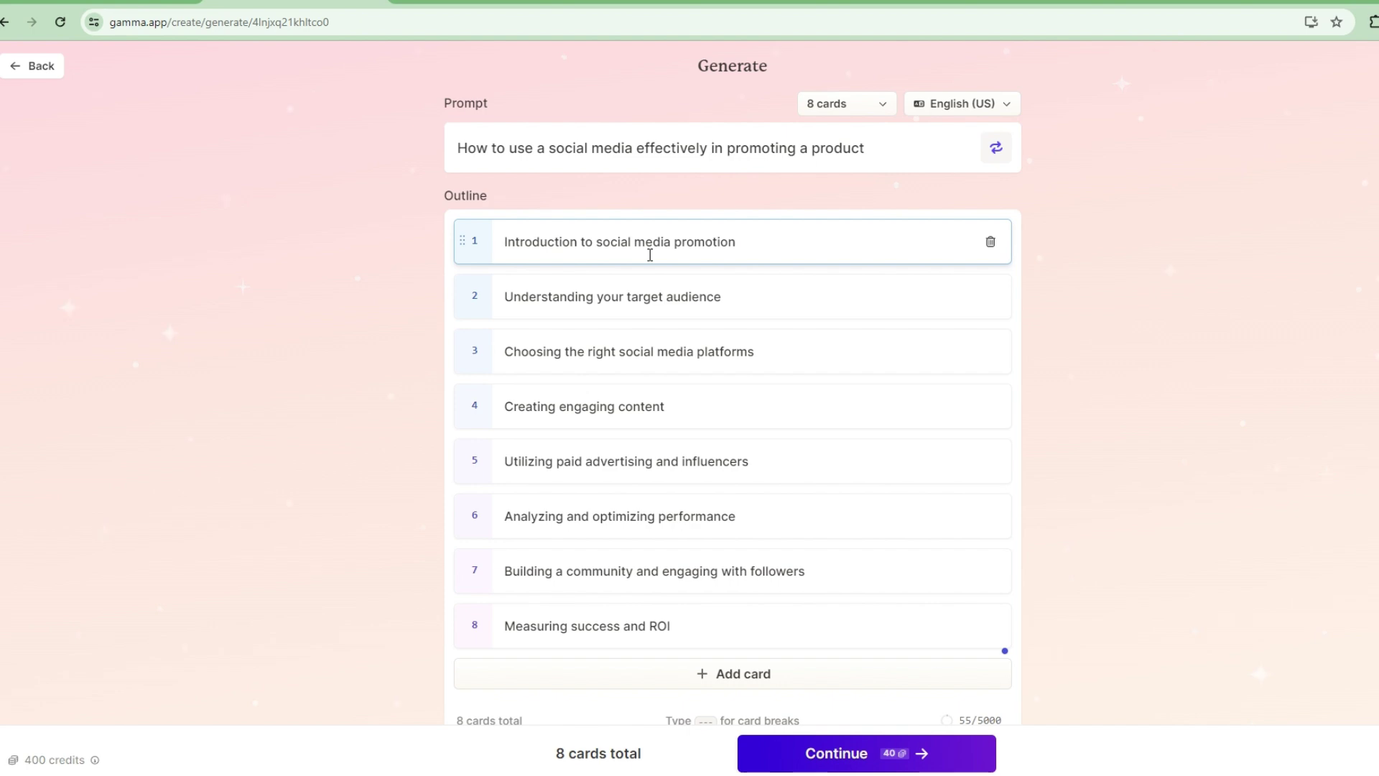
Set the image source to AI images below the outline and continue to the theme selection
{"action": "scroll", "coordinate": [573, 499], "scroll_direction": "down", "scroll_amount": 2}
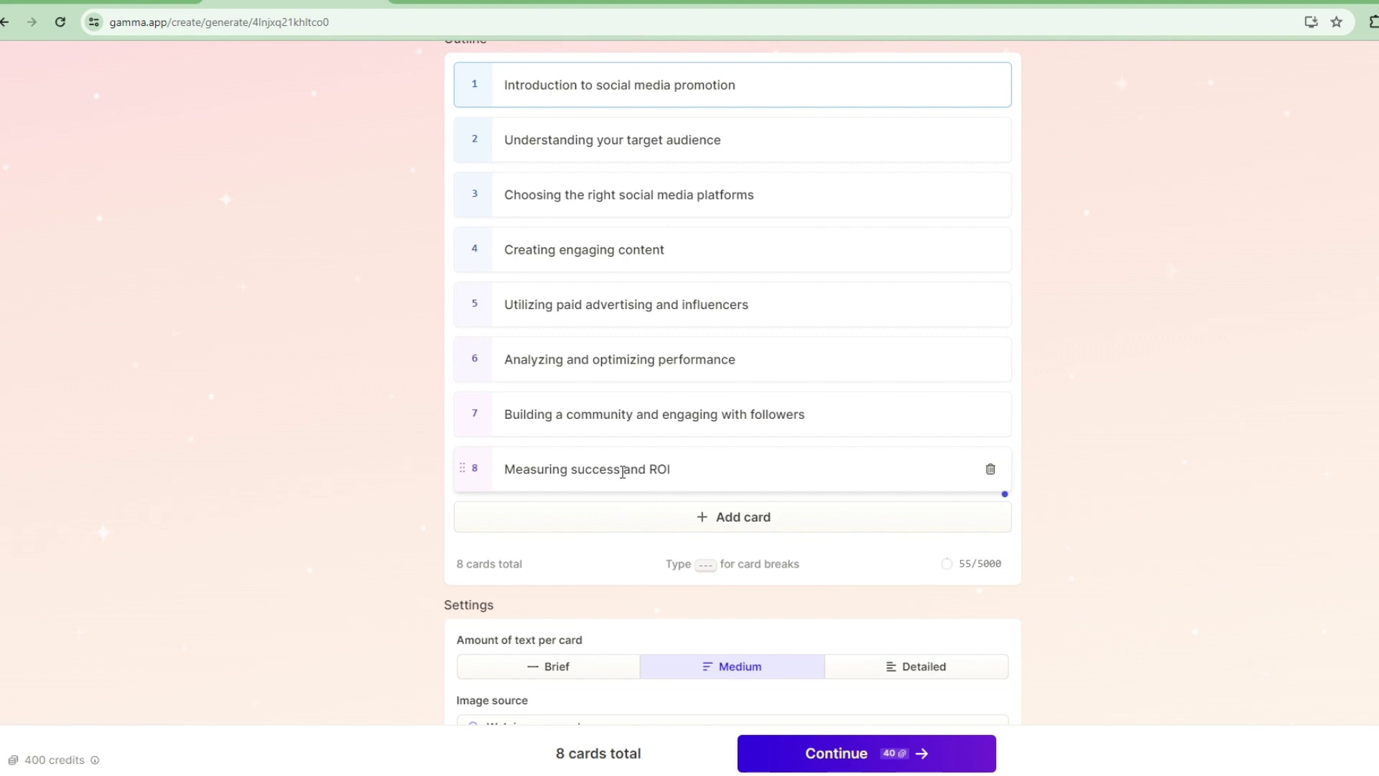
{"action": "scroll", "coordinate": [643, 479], "scroll_direction": "down", "scroll_amount": 1}
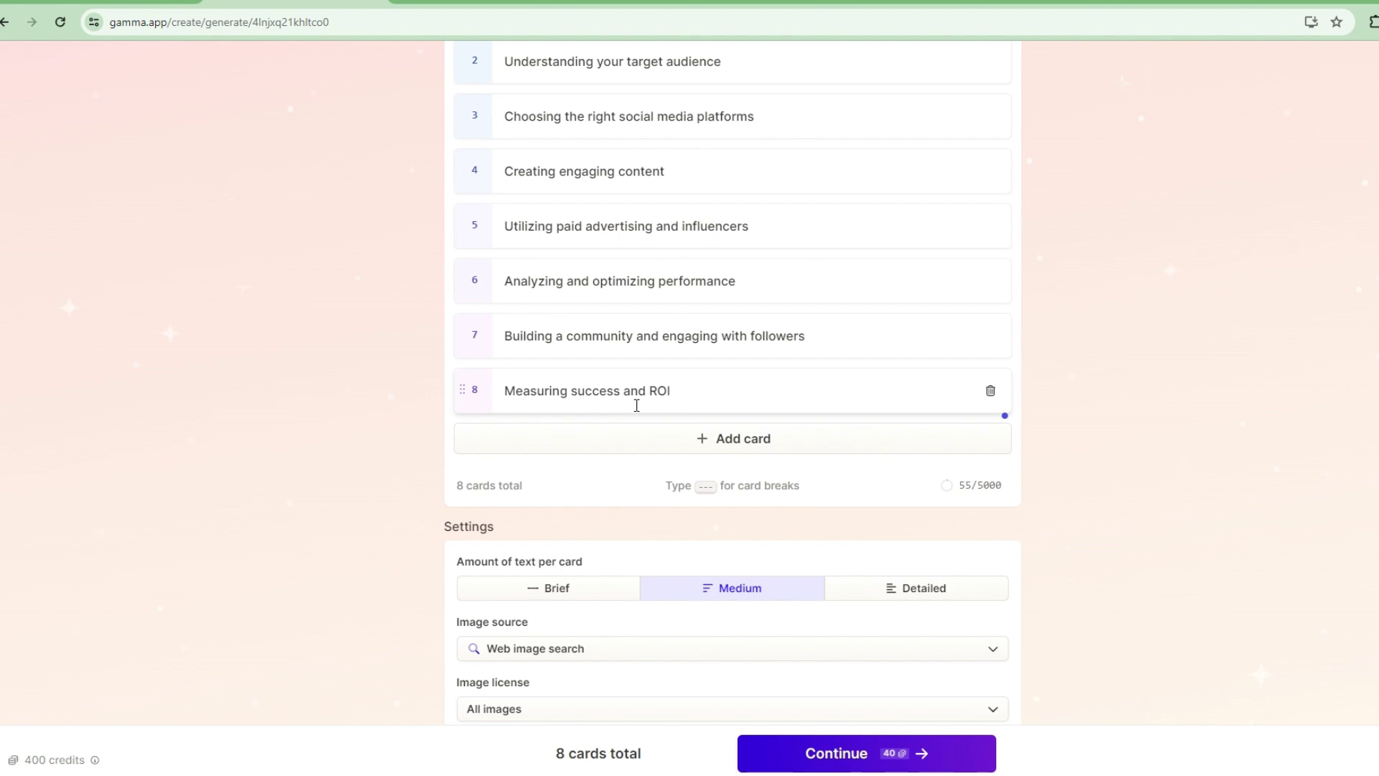
{"action": "scroll", "coordinate": [636, 409], "scroll_direction": "down", "scroll_amount": 1}
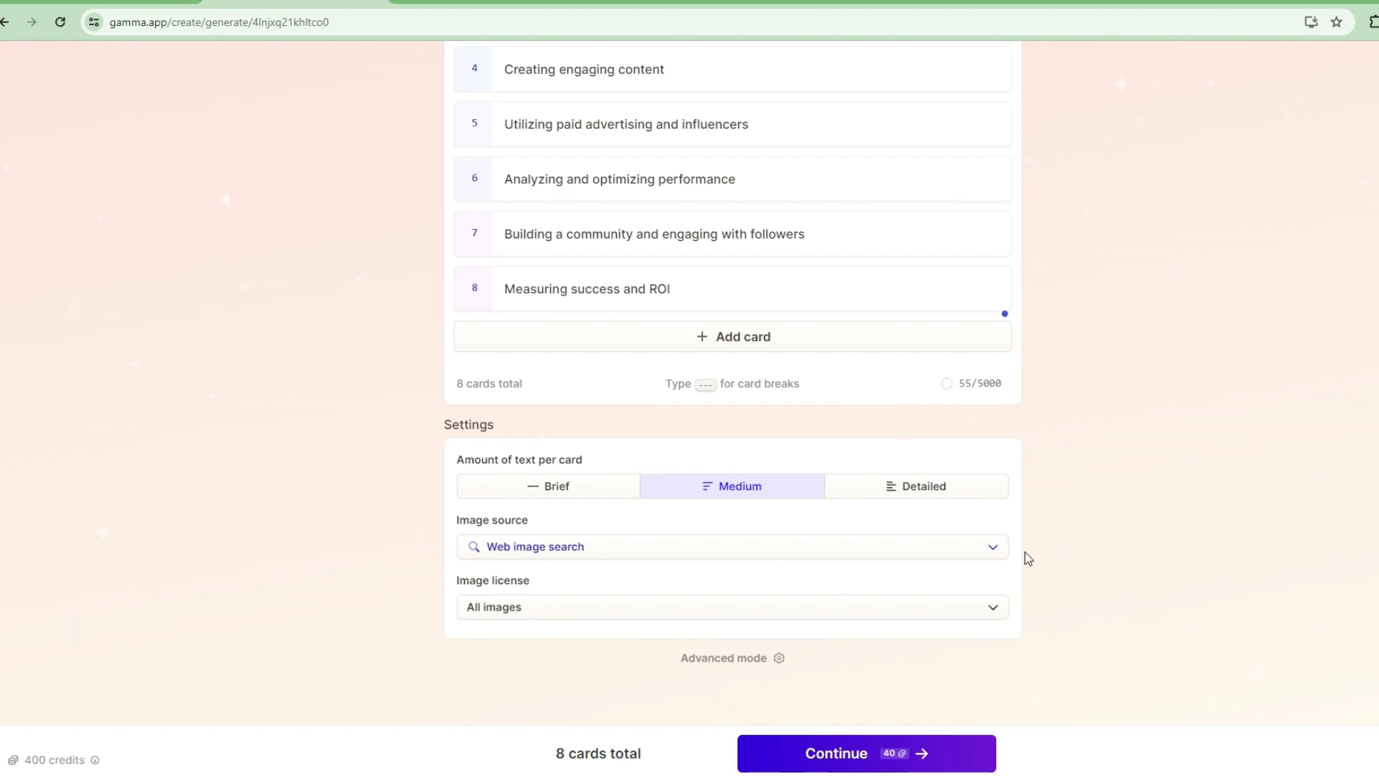
{"action": "left_click", "coordinate": [996, 553]}
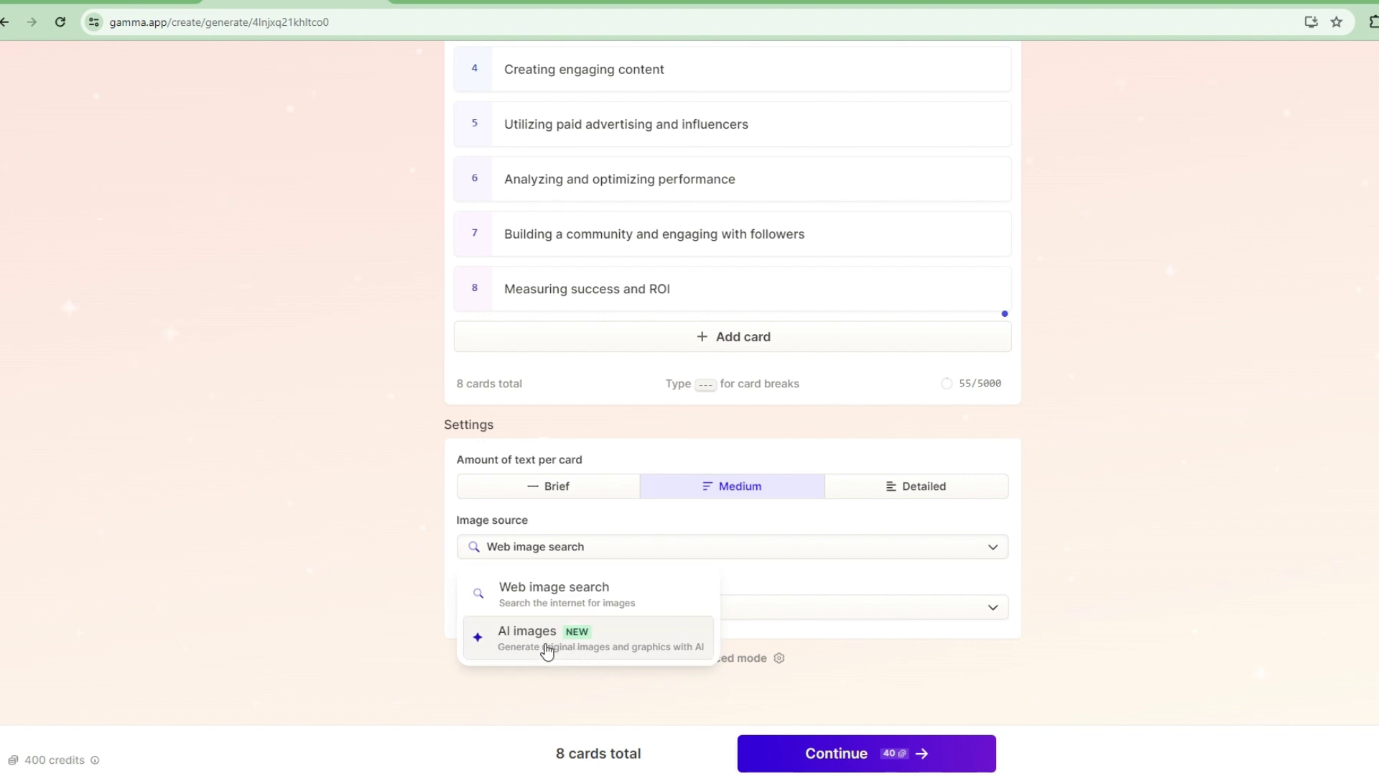
{"action": "left_click", "coordinate": [512, 652]}
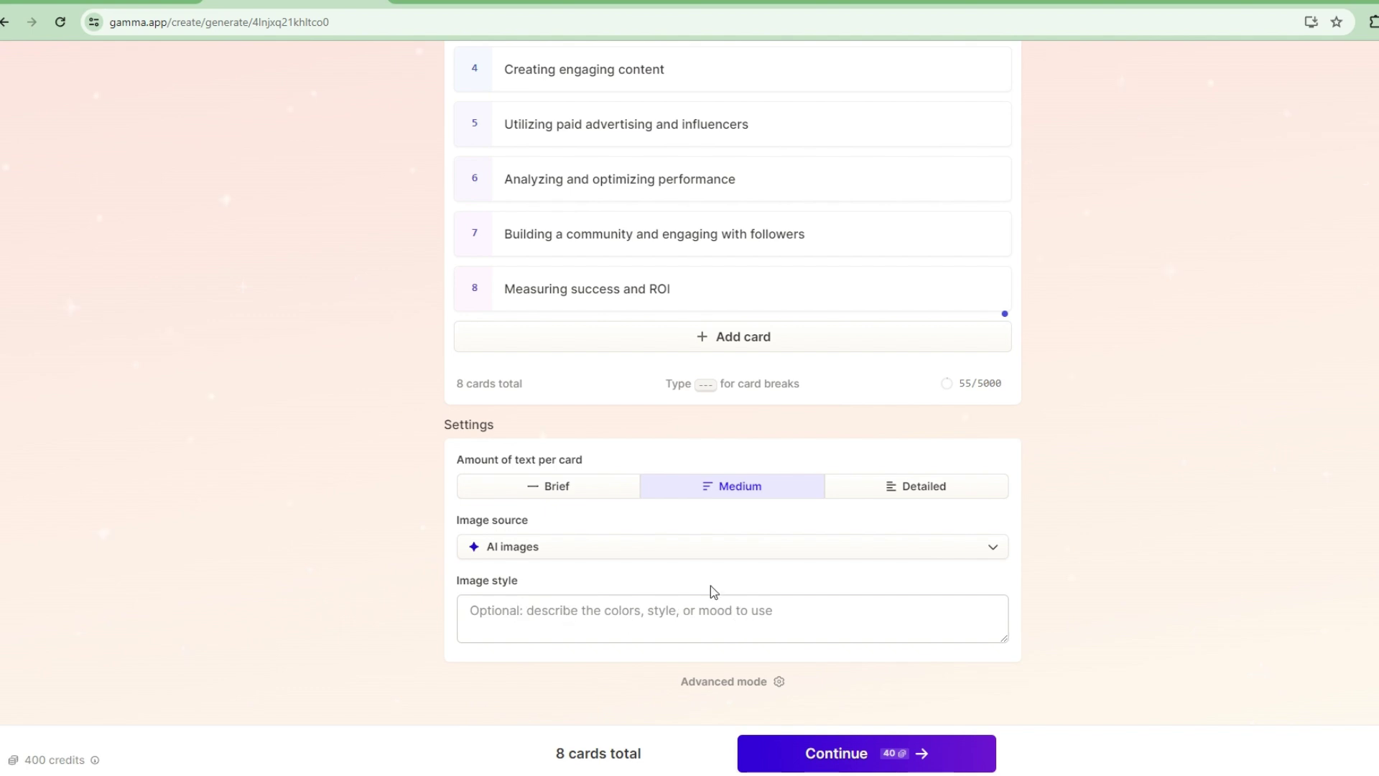
{"action": "scroll", "coordinate": [575, 607], "scroll_direction": "down", "scroll_amount": 1}
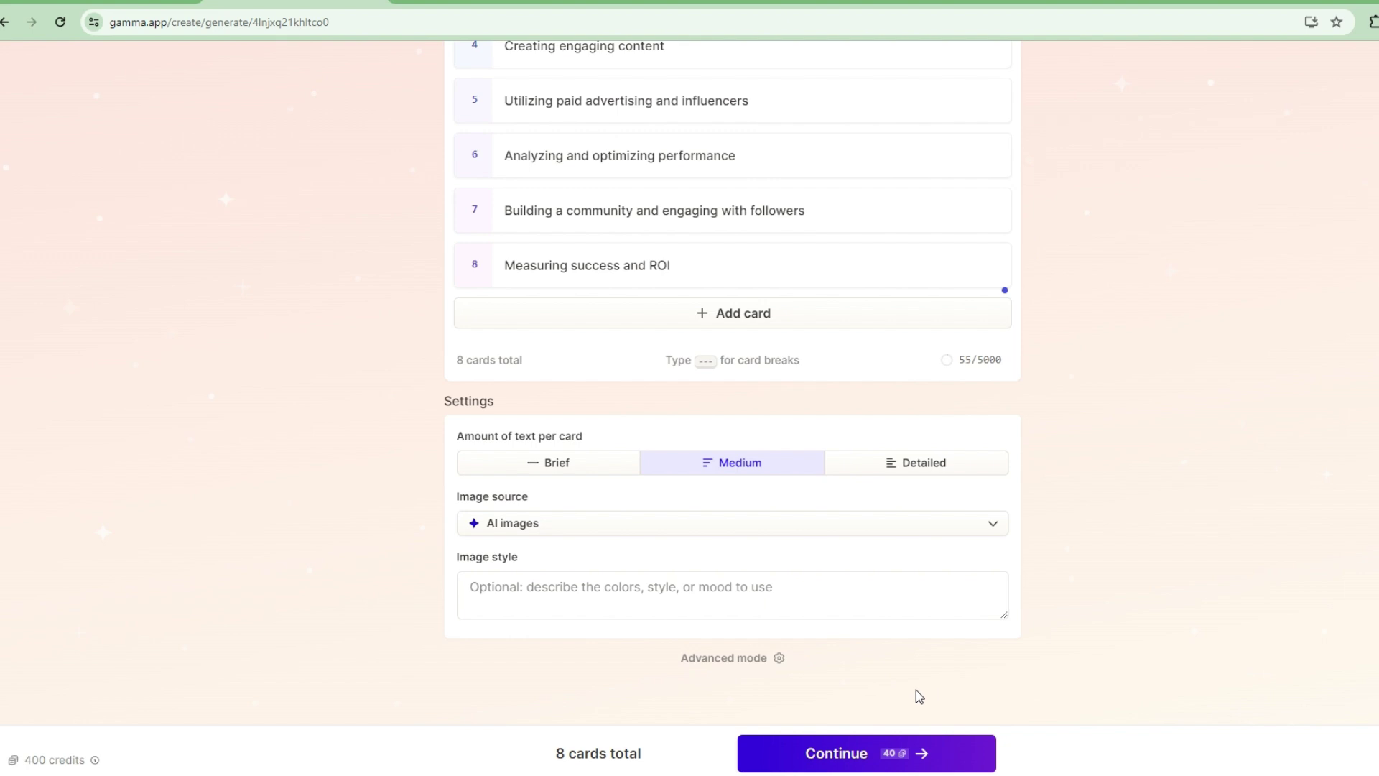
{"action": "left_click", "coordinate": [841, 760]}
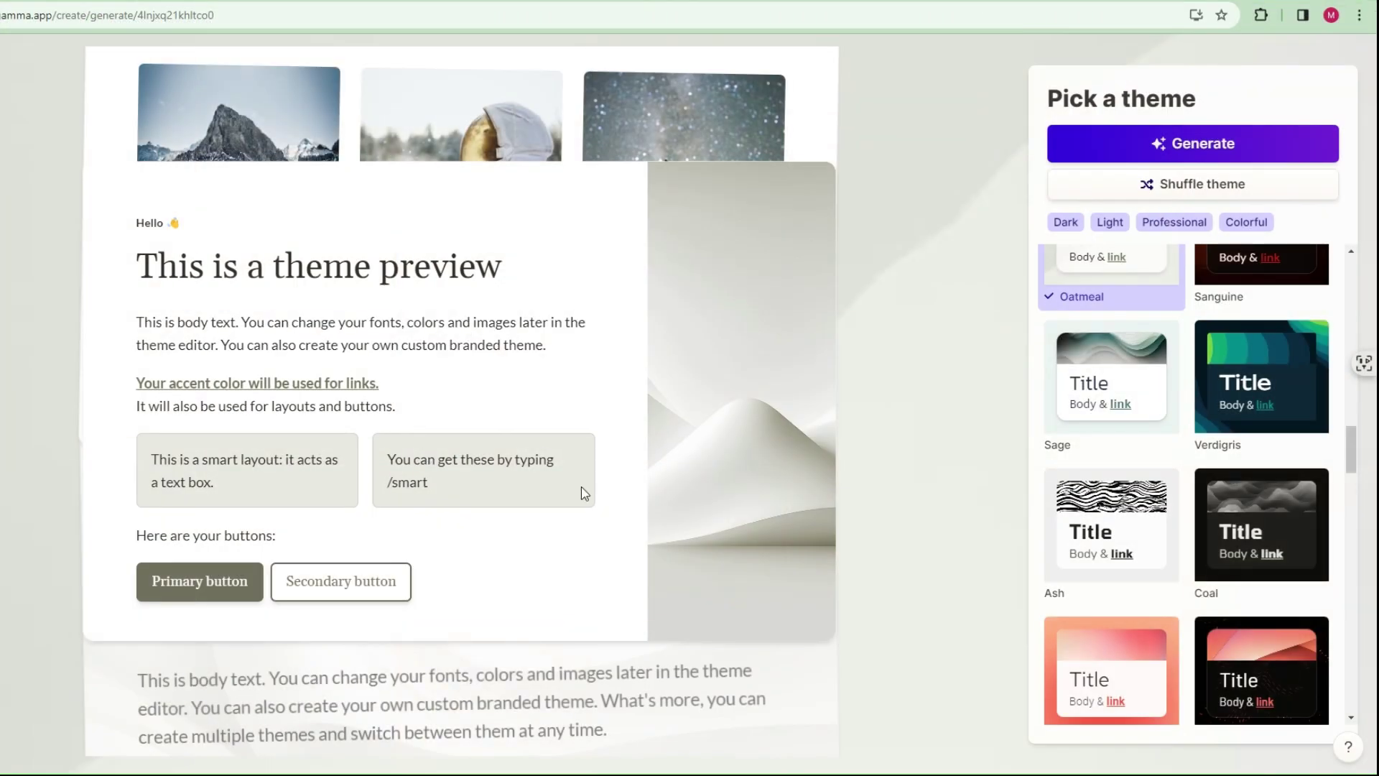
Choose the Verdigris theme and generate the presentation with it
{"action": "scroll", "coordinate": [1266, 361], "scroll_direction": "down", "scroll_amount": 1}
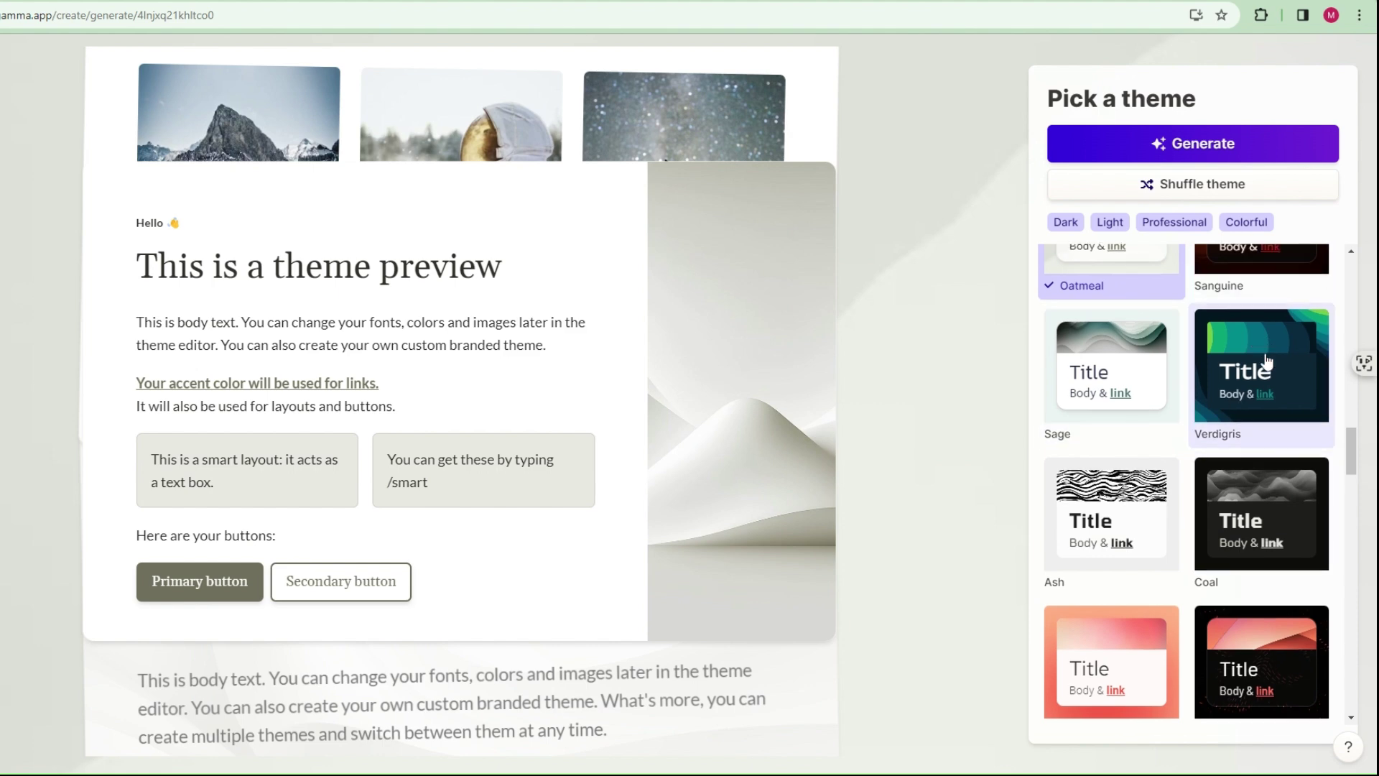
{"action": "scroll", "coordinate": [1266, 362], "scroll_direction": "down", "scroll_amount": 4}
{"action": "scroll", "coordinate": [1257, 495], "scroll_direction": "up", "scroll_amount": 4}
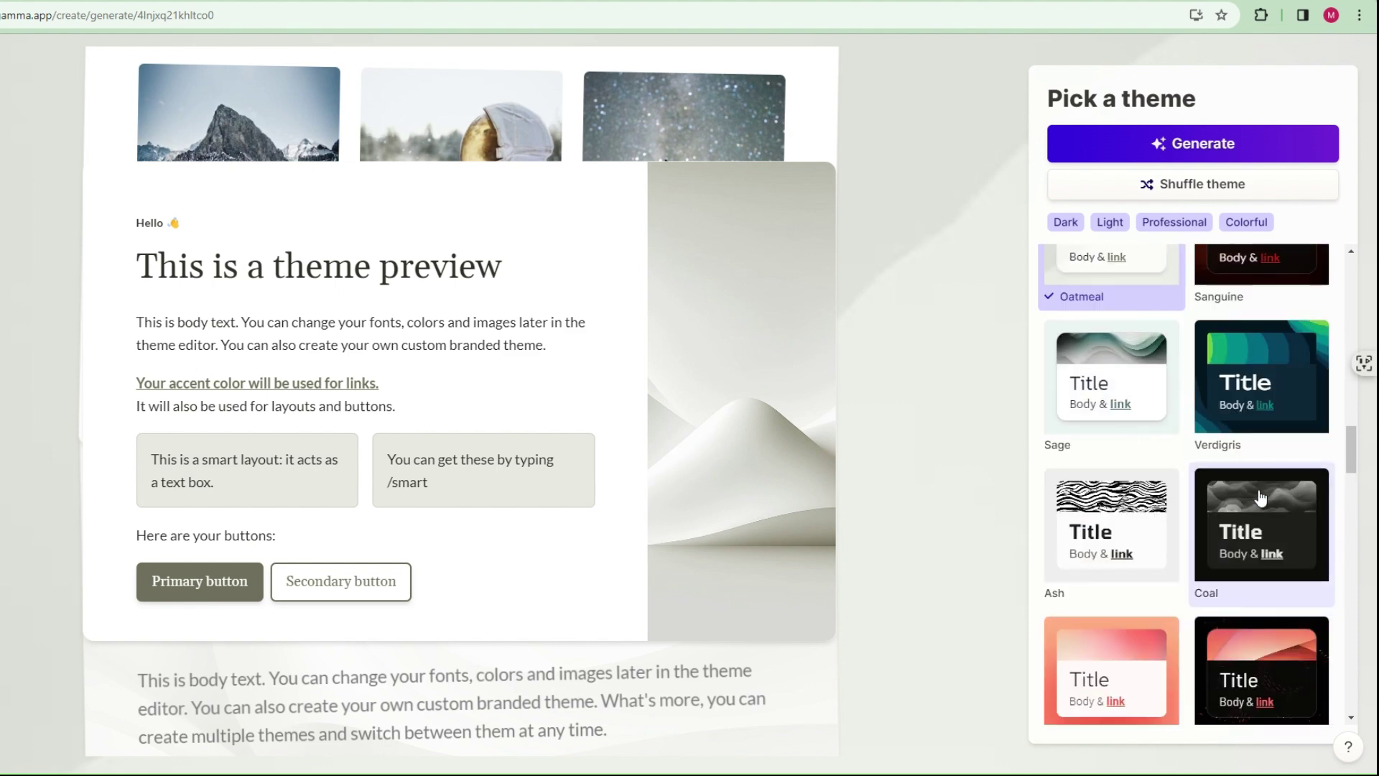
{"action": "scroll", "coordinate": [1258, 495], "scroll_direction": "up", "scroll_amount": 1}
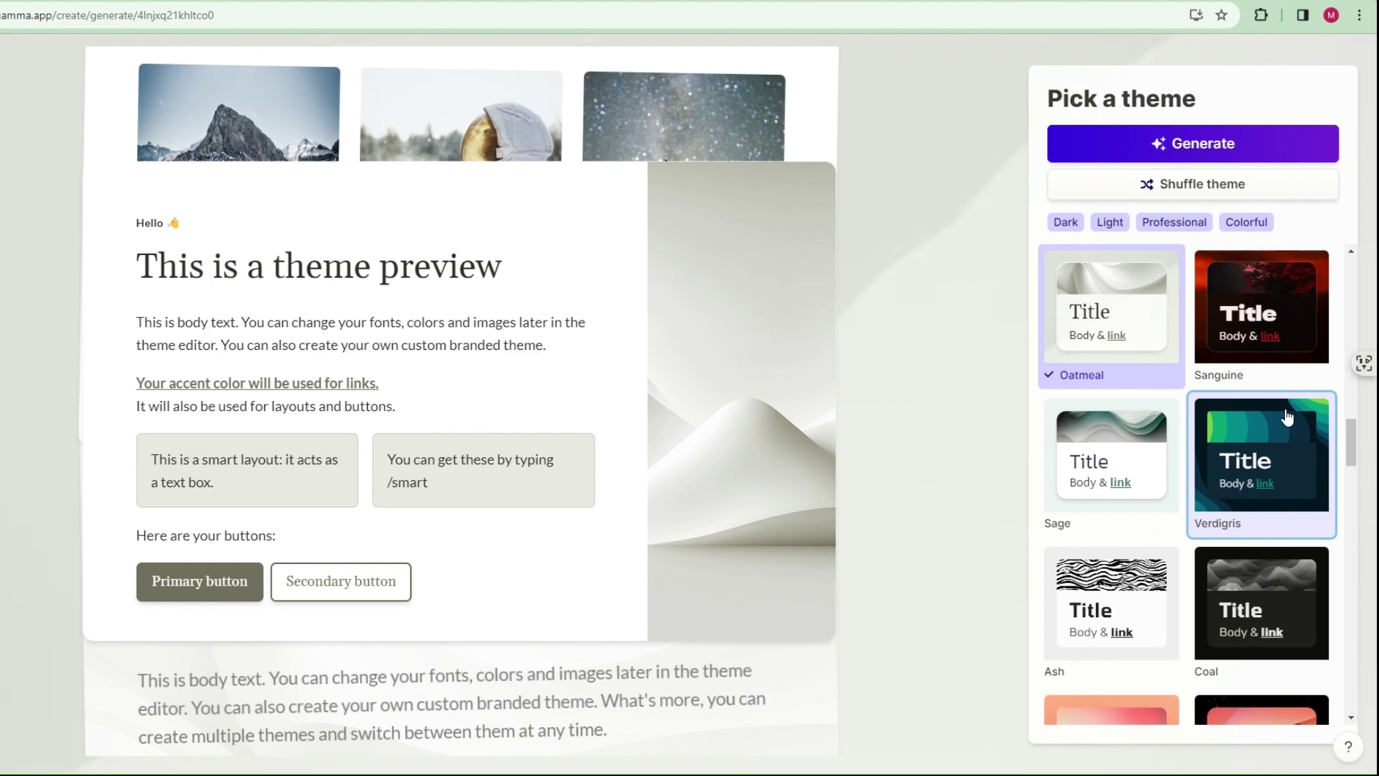
{"action": "left_click", "coordinate": [1286, 419]}
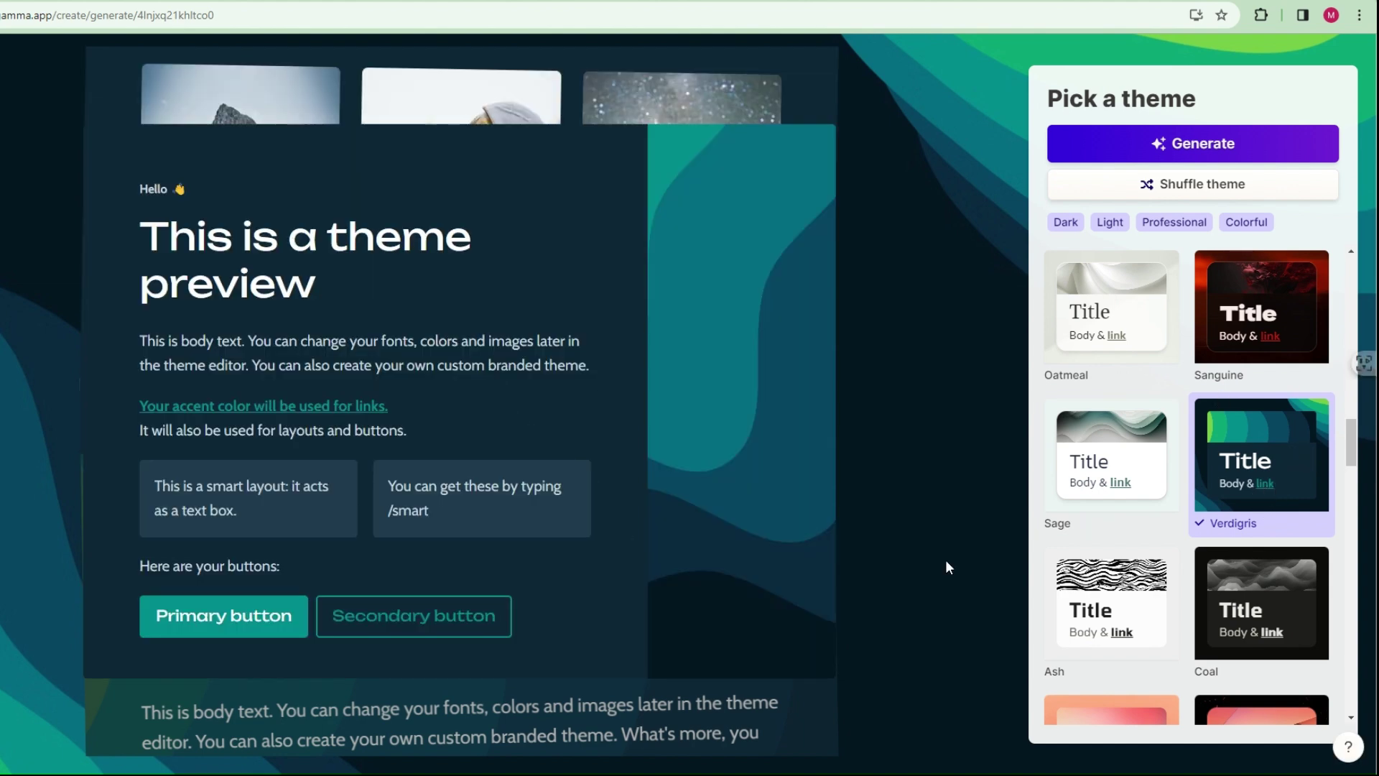
{"action": "scroll", "coordinate": [1218, 565], "scroll_direction": "down", "scroll_amount": 2}
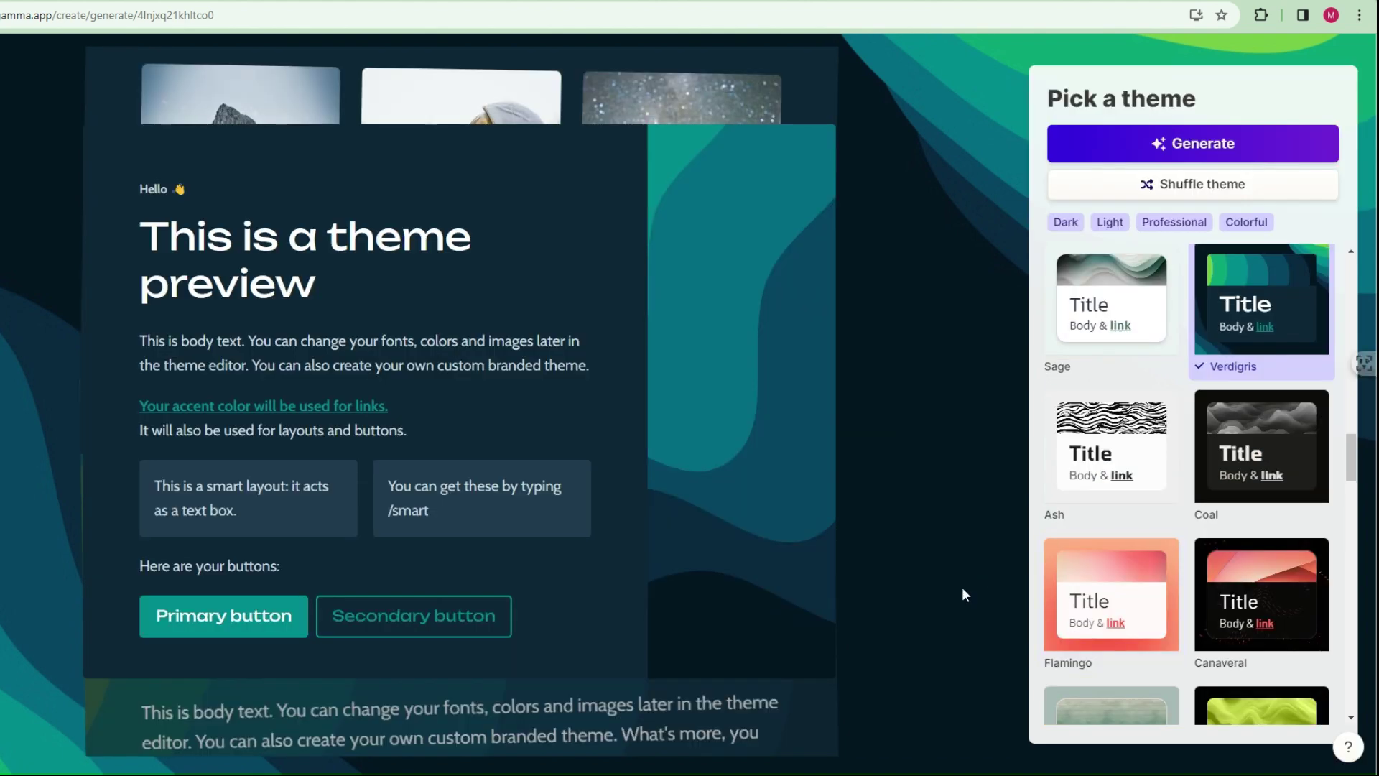
{"action": "scroll", "coordinate": [1226, 355], "scroll_direction": "up", "scroll_amount": 2}
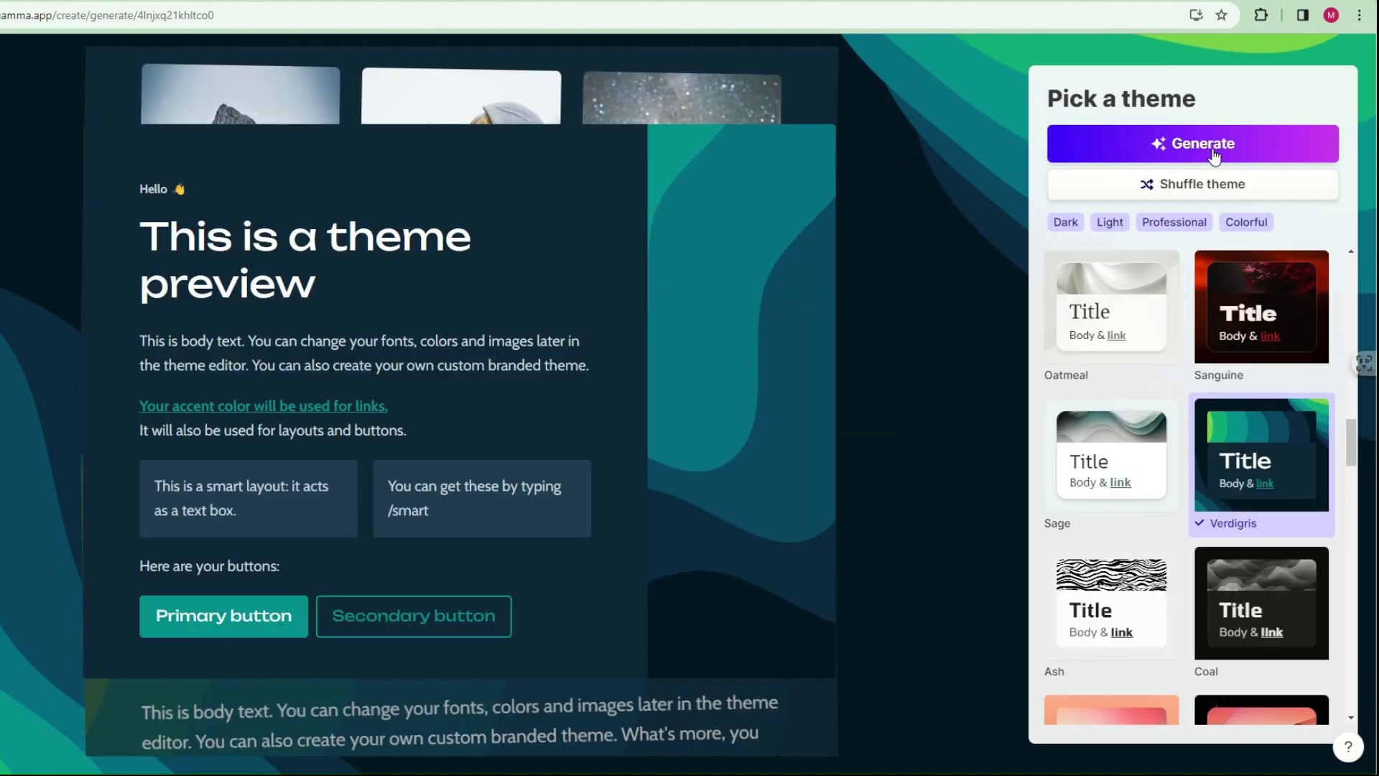
{"action": "scroll", "coordinate": [1061, 666], "scroll_direction": "down", "scroll_amount": 10}
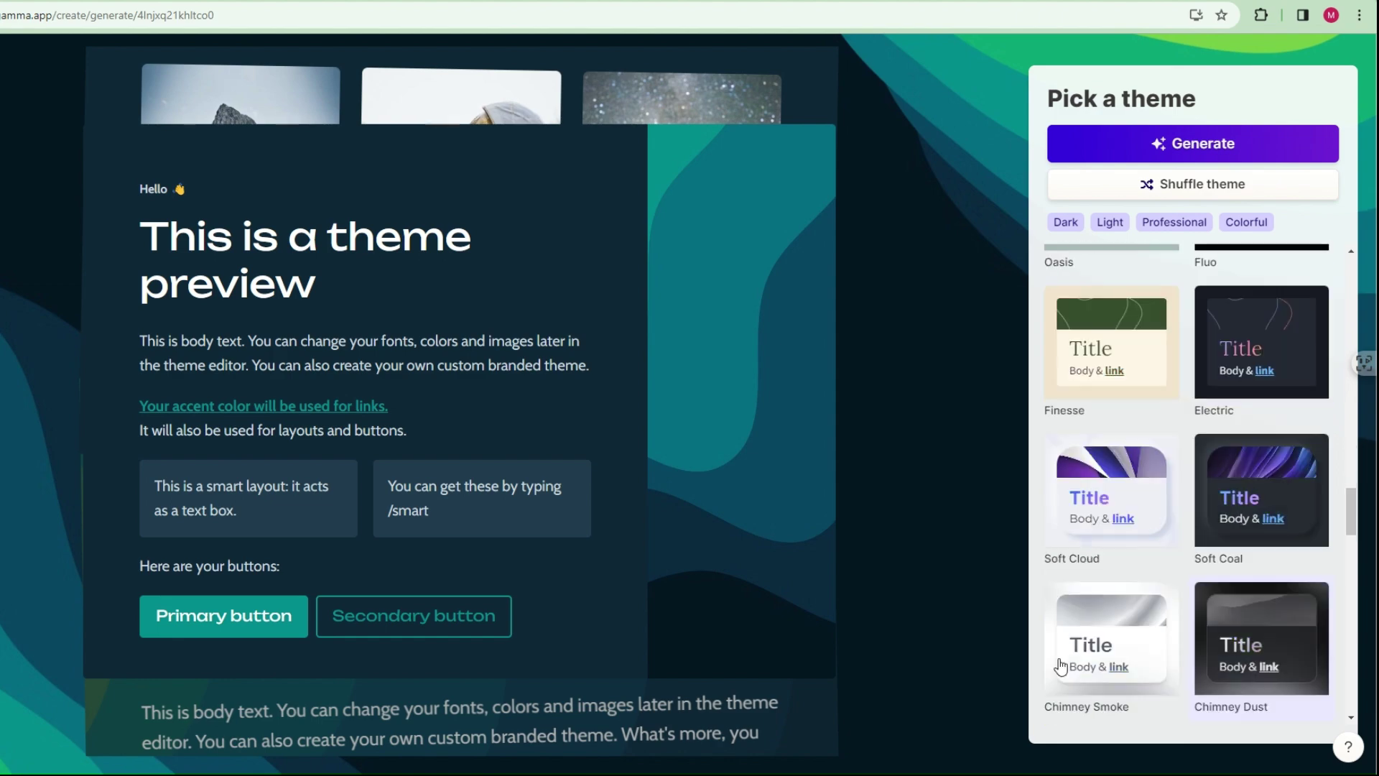
{"action": "left_click", "coordinate": [1194, 146]}
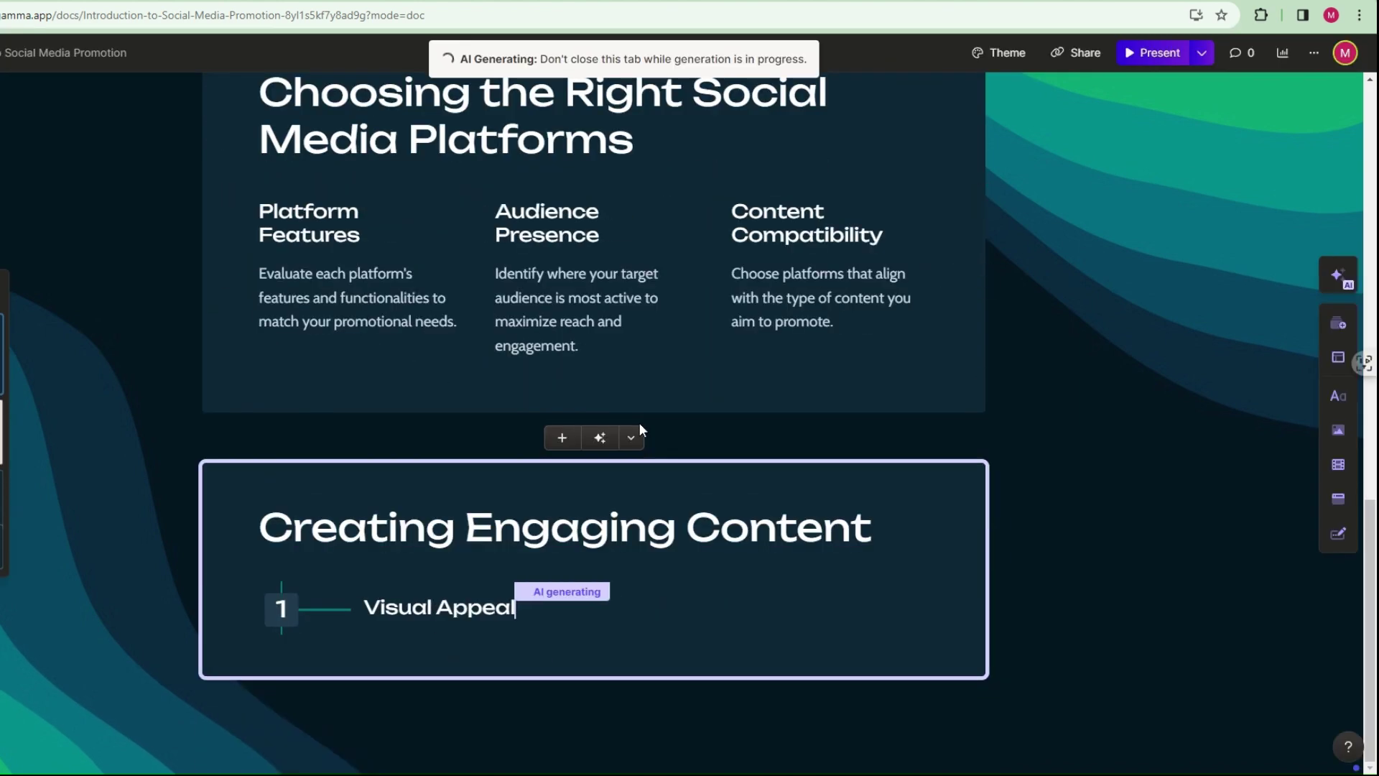
Examine the text, images and layouts of the generated cards, from the introduction through Measuring Success and ROI
{"action": "scroll", "coordinate": [641, 423], "scroll_direction": "up", "scroll_amount": 1}
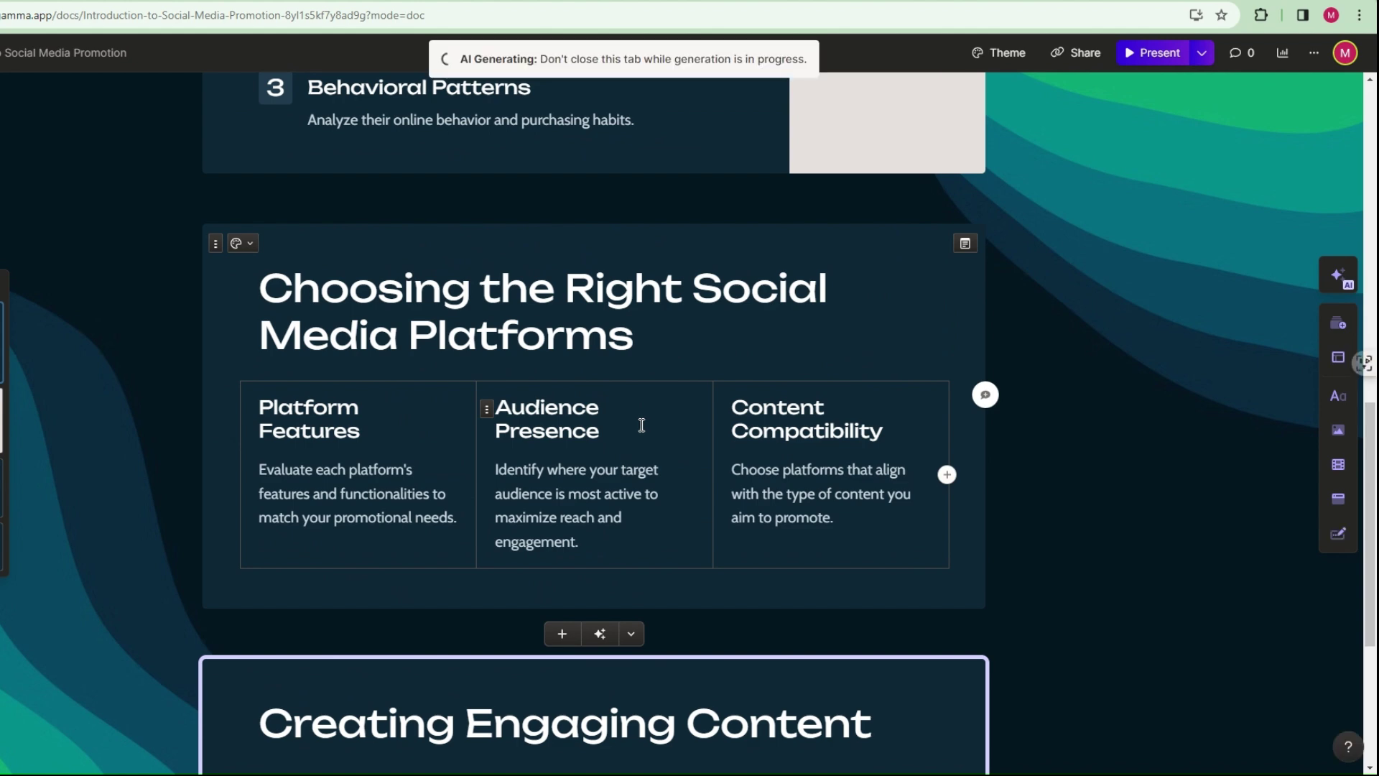
{"action": "scroll", "coordinate": [664, 439], "scroll_direction": "down", "scroll_amount": 2}
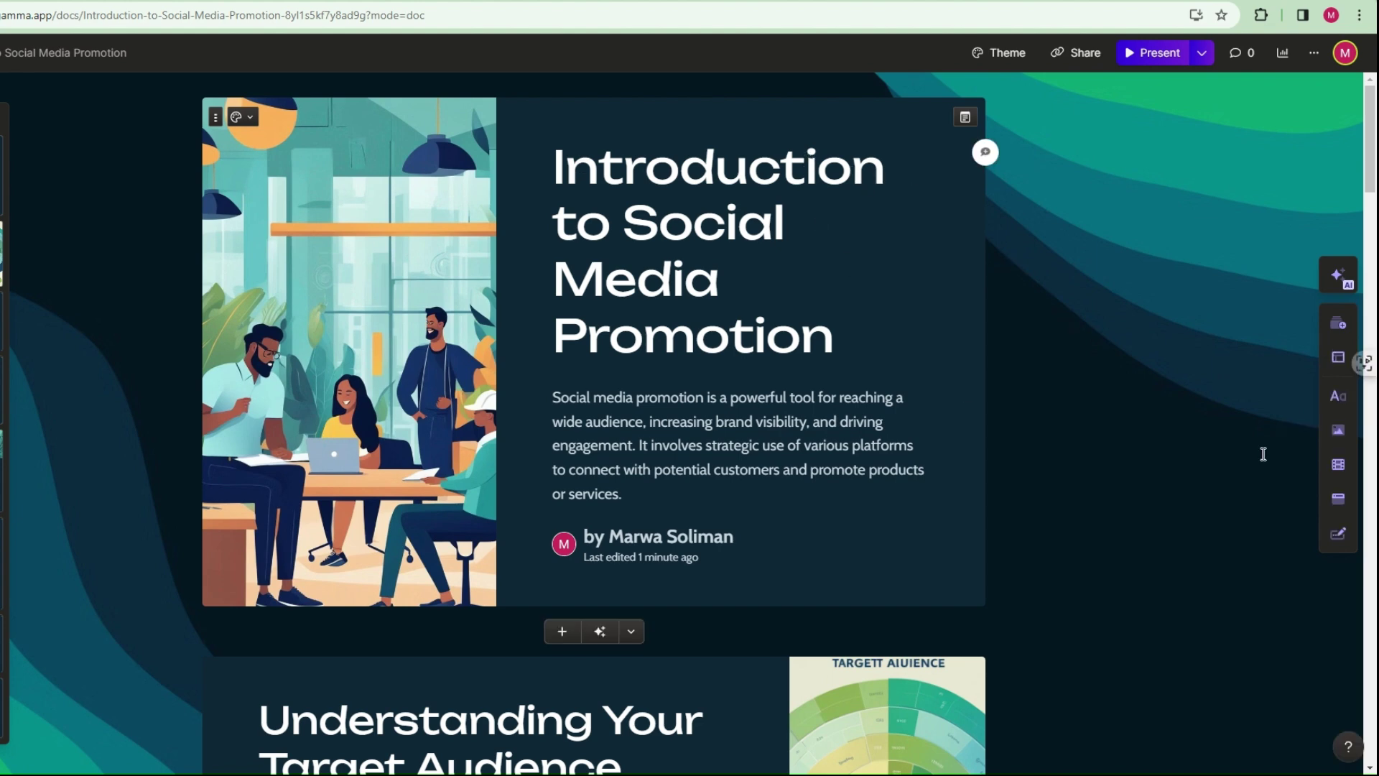
{"action": "left_click", "coordinate": [1333, 338]}
{"action": "scroll", "coordinate": [549, 302], "scroll_direction": "down", "scroll_amount": 3}
{"action": "scroll", "coordinate": [522, 406], "scroll_direction": "down", "scroll_amount": 4}
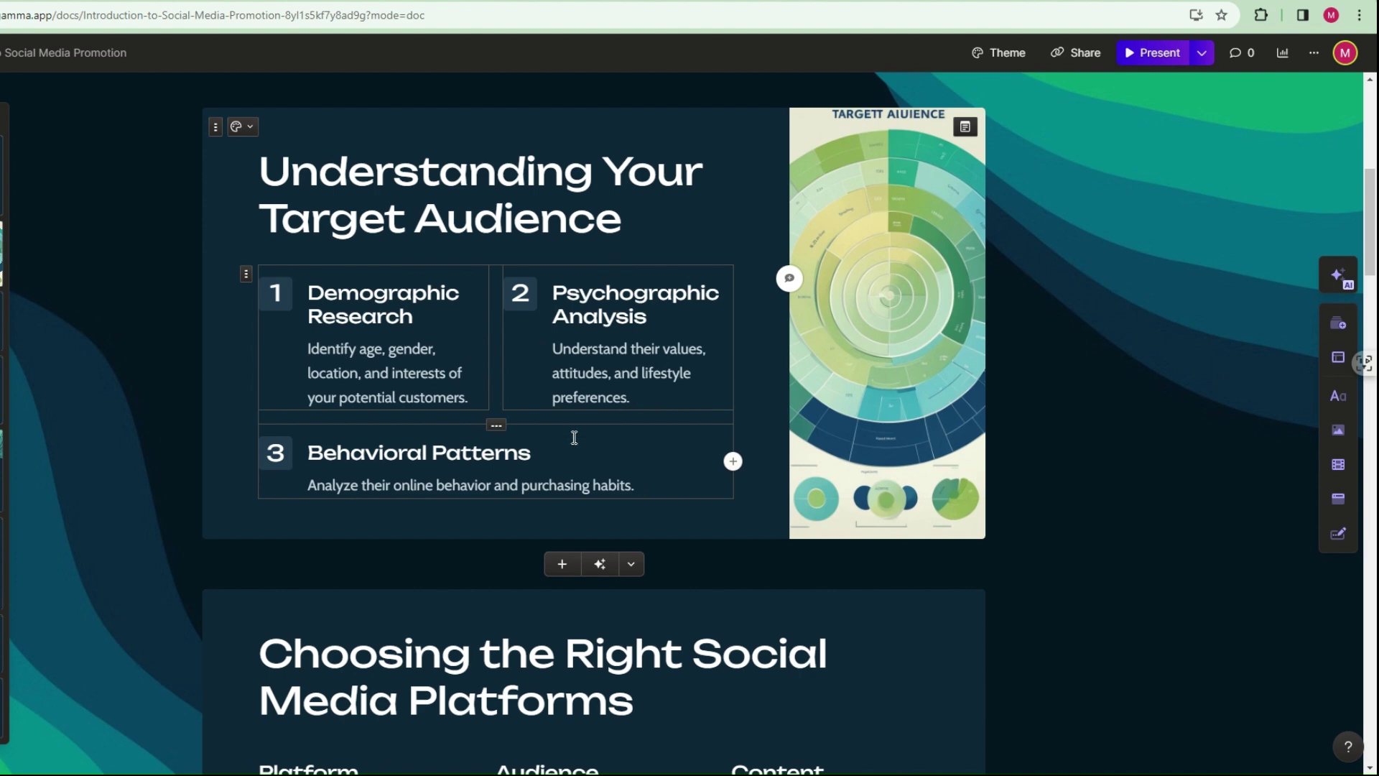
{"action": "scroll", "coordinate": [555, 431], "scroll_direction": "down", "scroll_amount": 3}
{"action": "scroll", "coordinate": [555, 441], "scroll_direction": "down", "scroll_amount": 3}
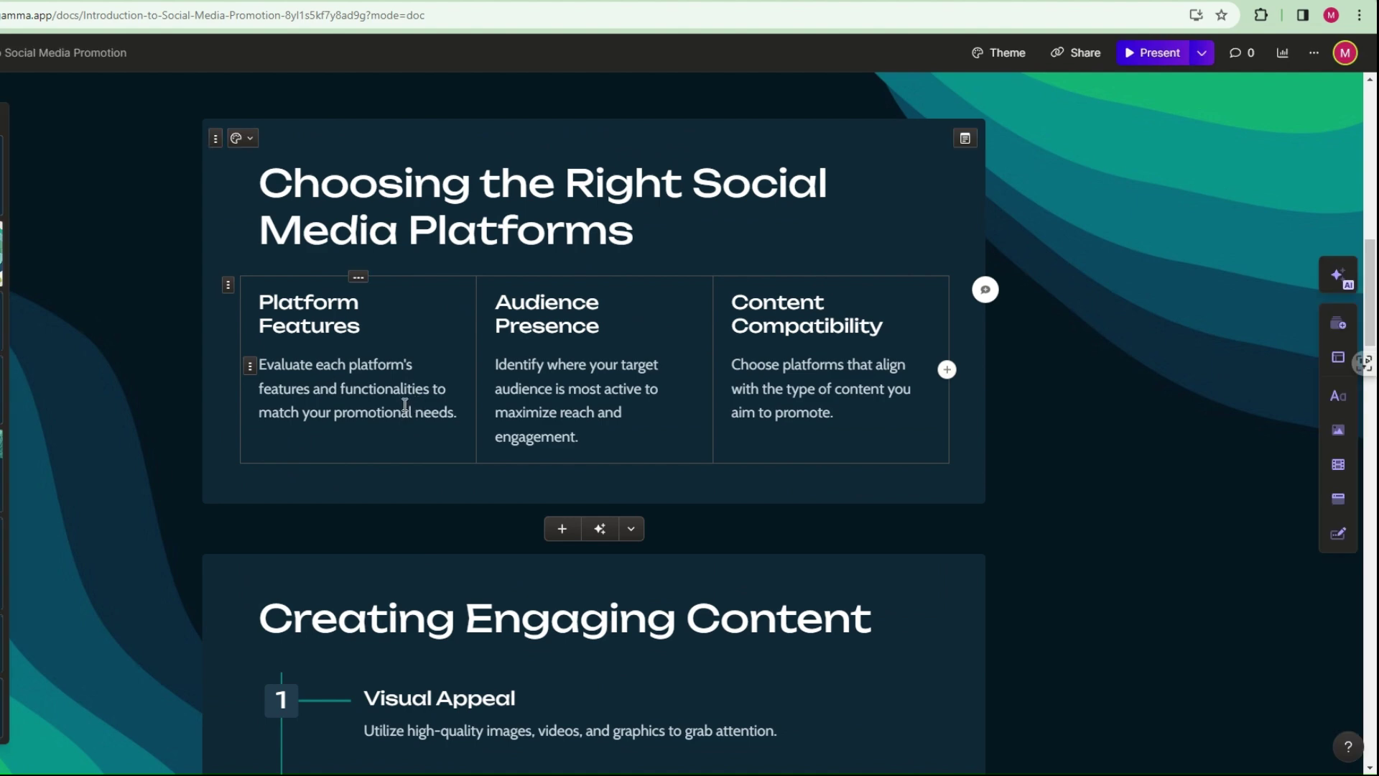
{"action": "scroll", "coordinate": [384, 372], "scroll_direction": "down", "scroll_amount": 3}
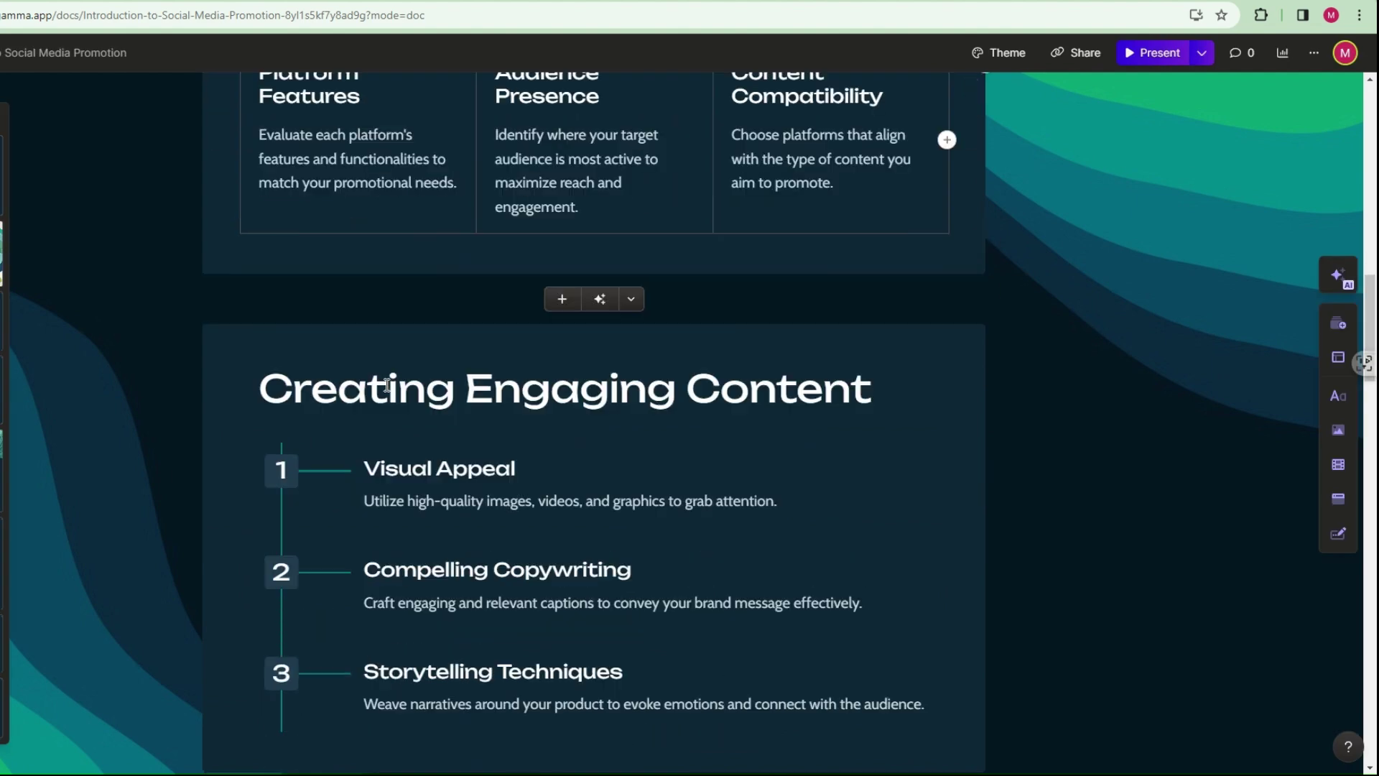
{"action": "scroll", "coordinate": [580, 453], "scroll_direction": "down", "scroll_amount": 3}
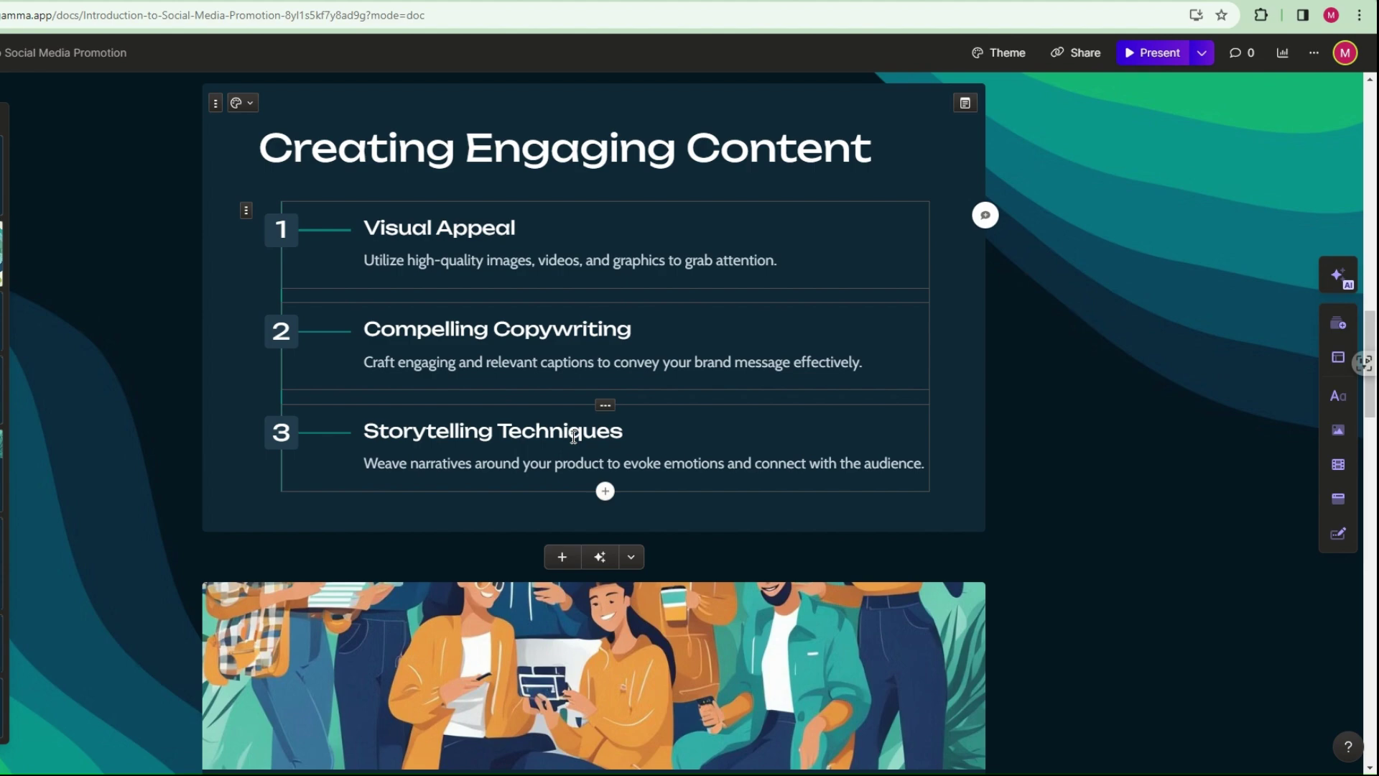
{"action": "scroll", "coordinate": [575, 441], "scroll_direction": "down", "scroll_amount": 15}
{"action": "scroll", "coordinate": [530, 435], "scroll_direction": "down", "scroll_amount": 3}
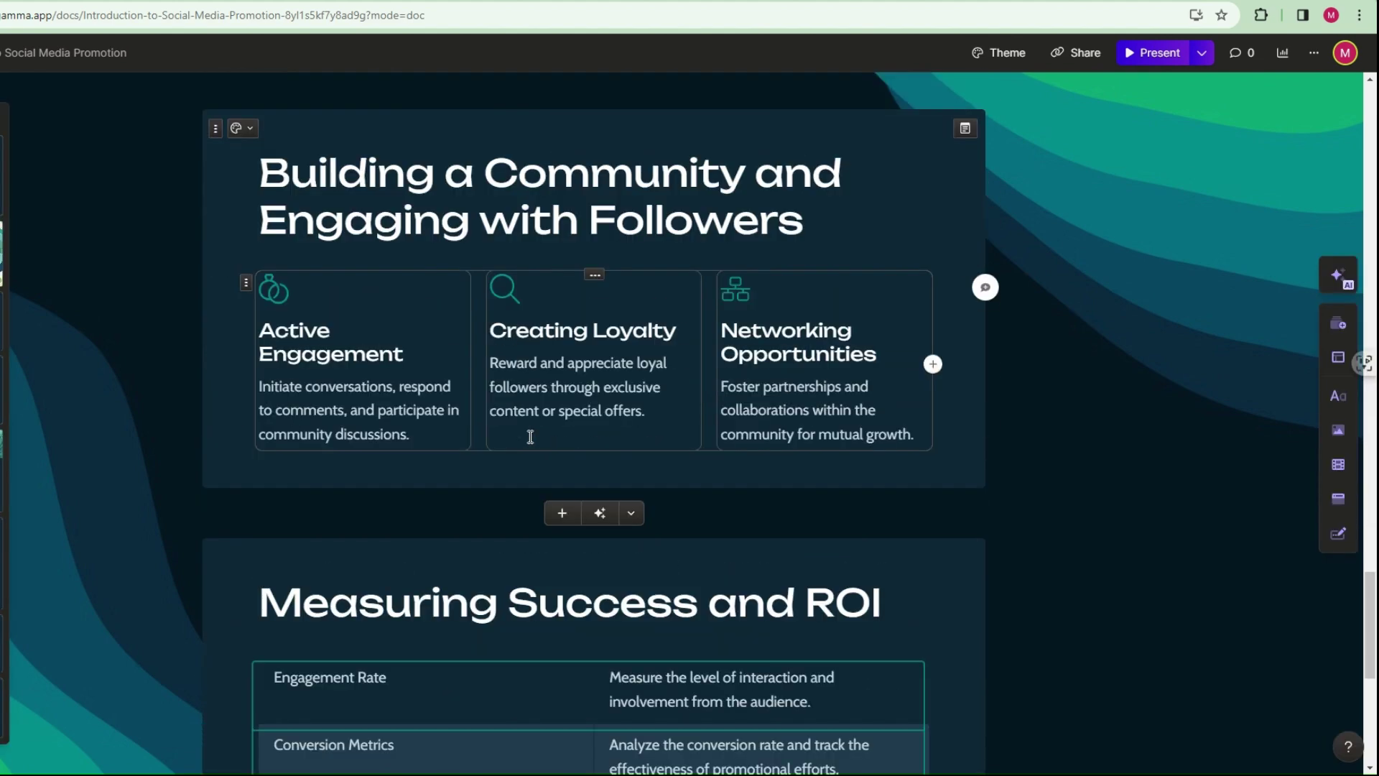
{"action": "scroll", "coordinate": [532, 427], "scroll_direction": "up", "scroll_amount": 6}
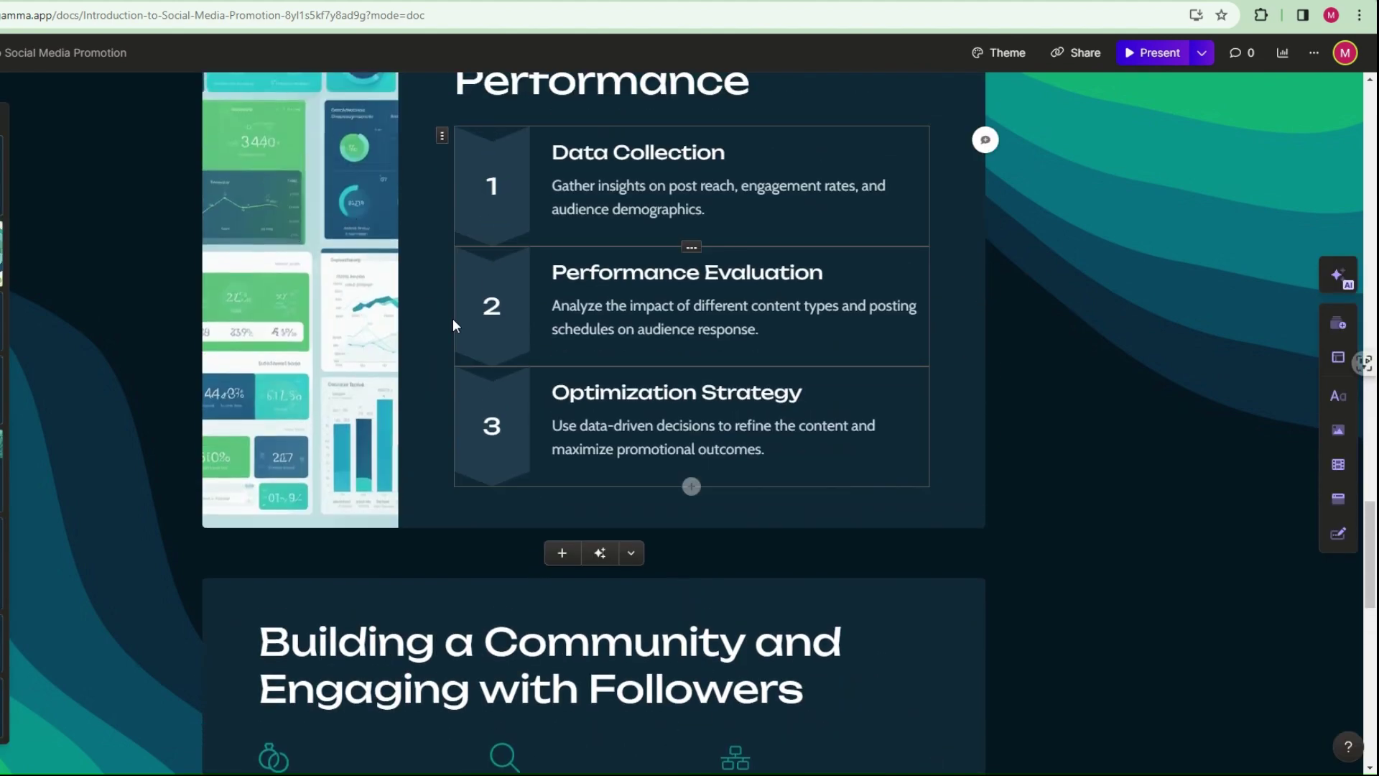
{"action": "scroll", "coordinate": [524, 437], "scroll_direction": "down", "scroll_amount": 6}
{"action": "scroll", "coordinate": [579, 478], "scroll_direction": "down", "scroll_amount": 8}
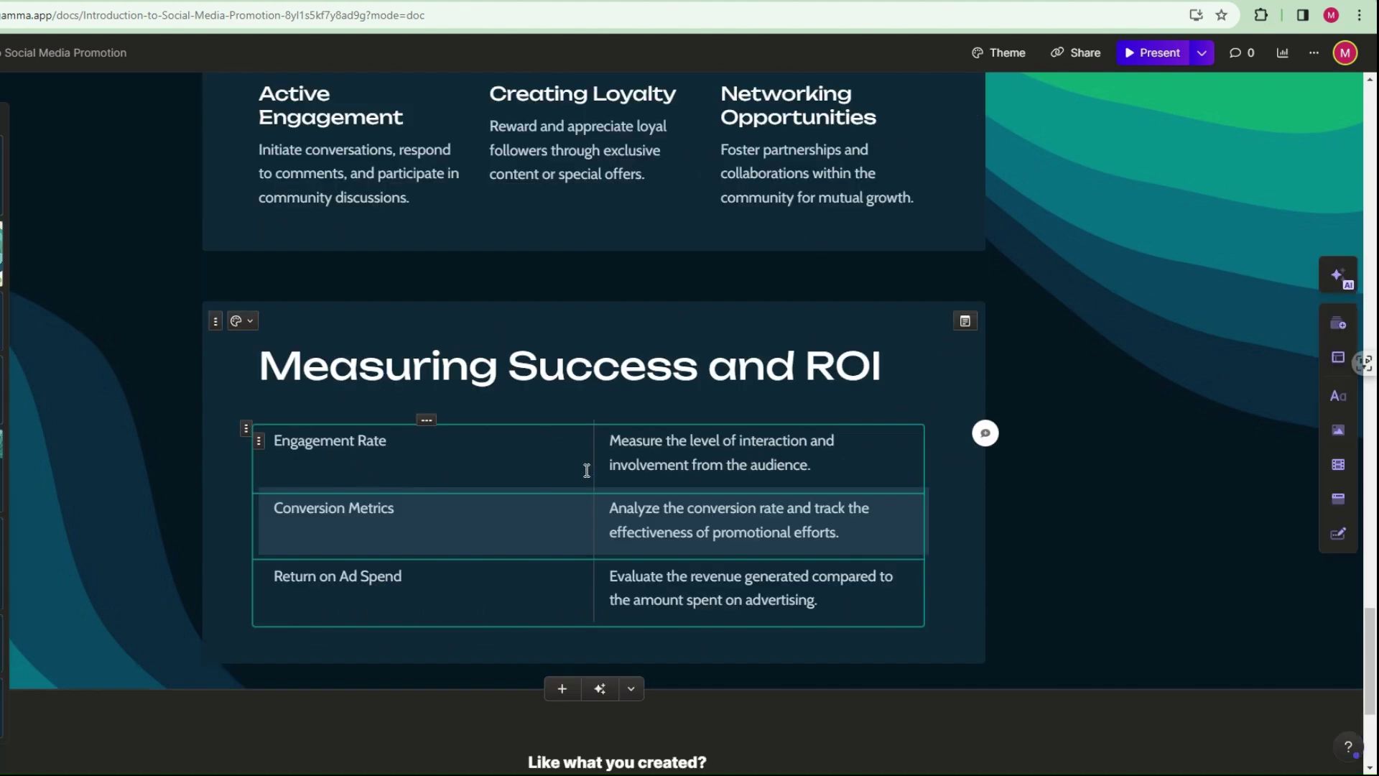
Open the AI design partner for editing the presentation's cards
{"action": "scroll", "coordinate": [582, 475], "scroll_direction": "up", "scroll_amount": 3}
{"action": "scroll", "coordinate": [583, 472], "scroll_direction": "up", "scroll_amount": 10}
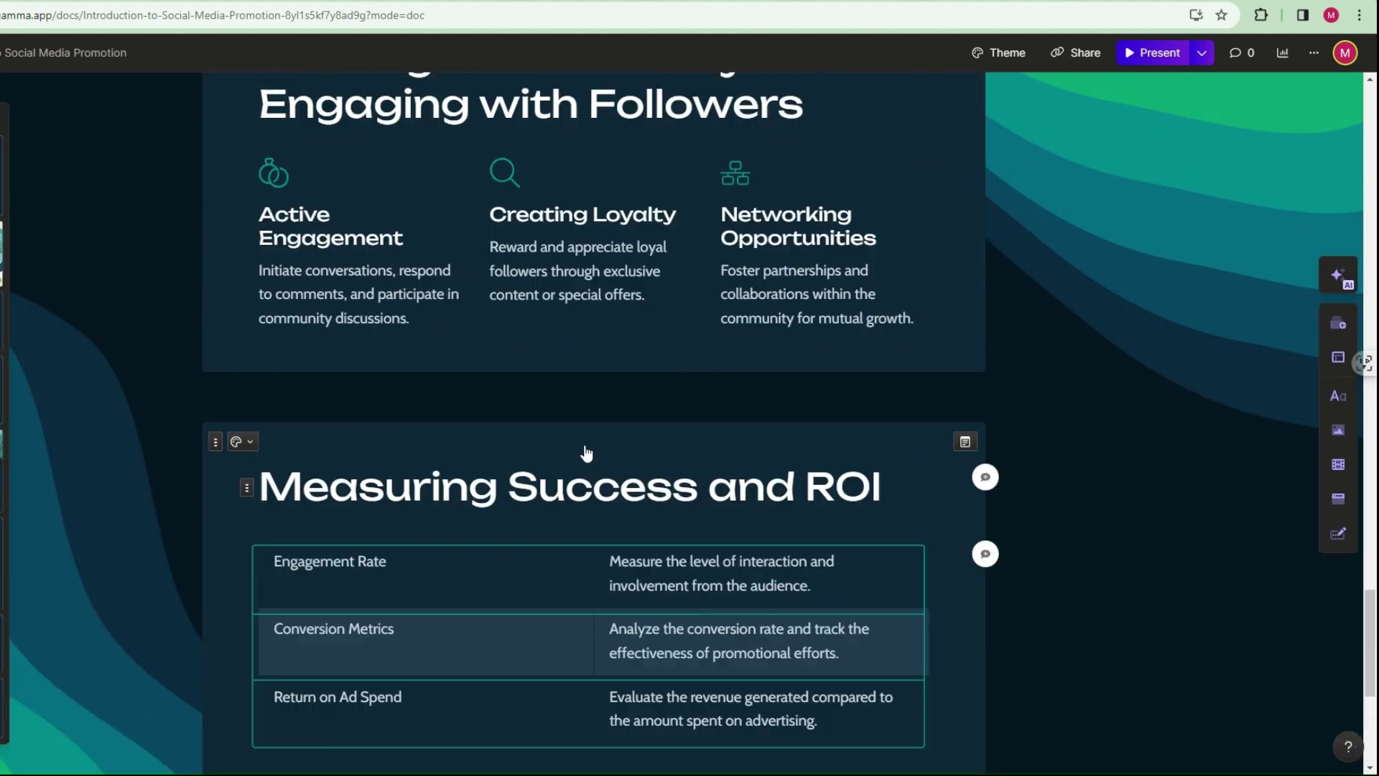
{"action": "scroll", "coordinate": [868, 407], "scroll_direction": "up", "scroll_amount": 10}
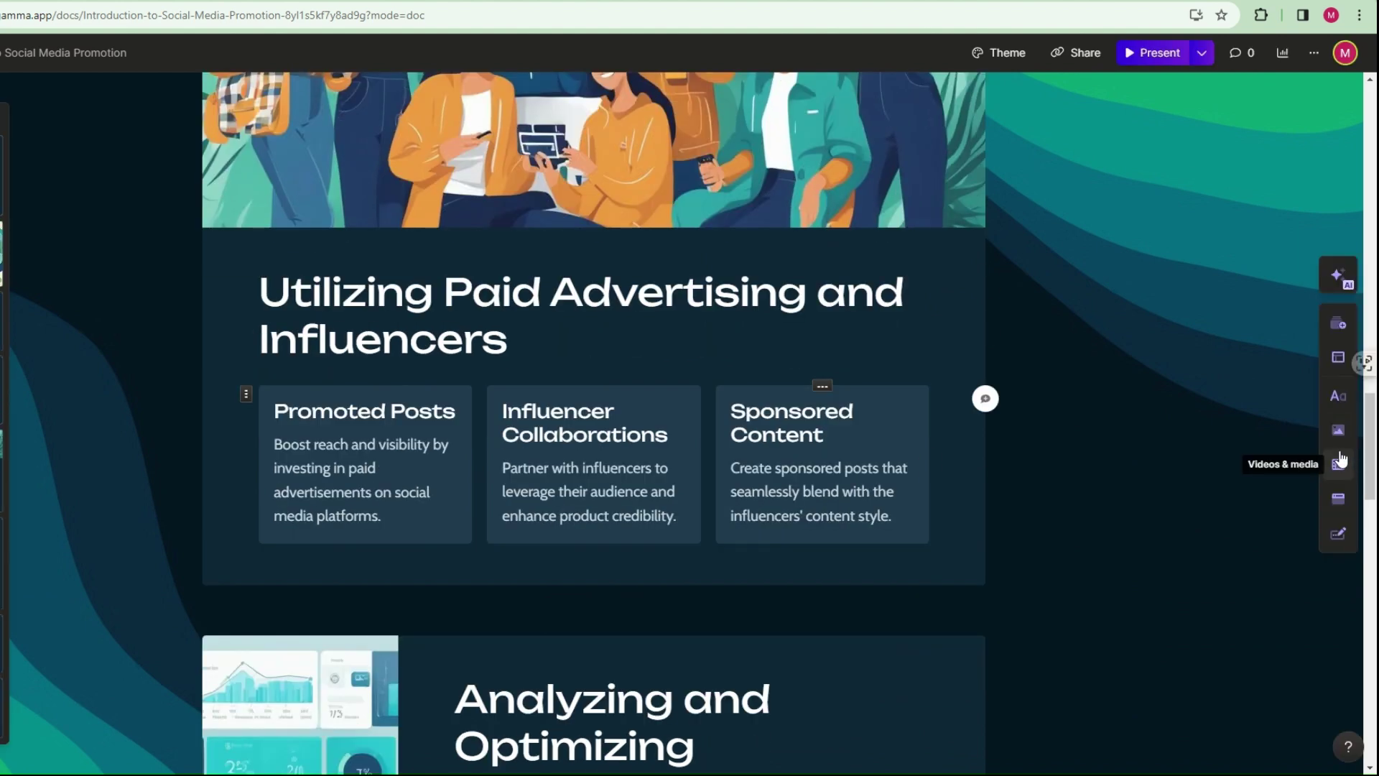
{"action": "left_click", "coordinate": [1341, 283]}
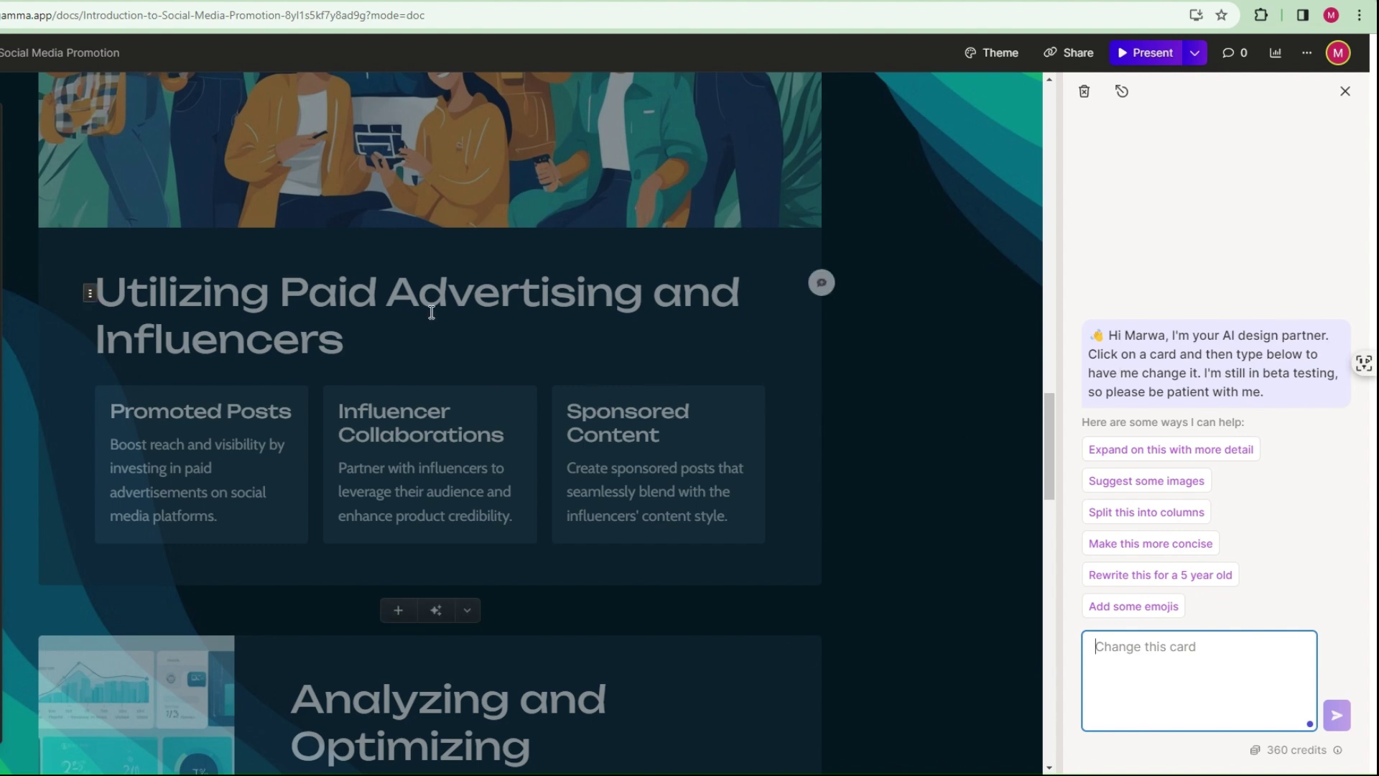
Ask the AI to "Give me more visualization" on the Utilizing Paid Advertising and Influencers card
{"action": "scroll", "coordinate": [503, 345], "scroll_direction": "down", "scroll_amount": 4}
{"action": "scroll", "coordinate": [524, 356], "scroll_direction": "down", "scroll_amount": 6}
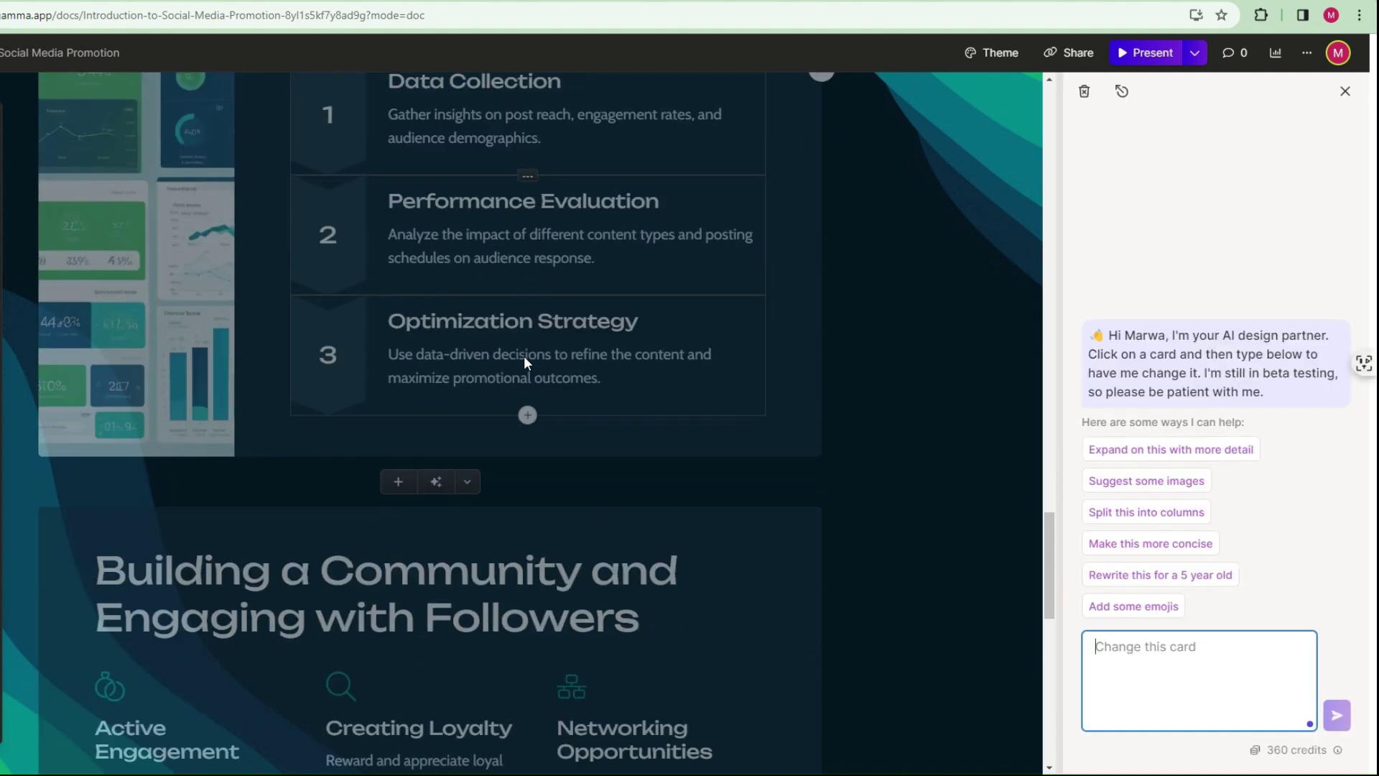
{"action": "scroll", "coordinate": [523, 355], "scroll_direction": "down", "scroll_amount": 2}
{"action": "scroll", "coordinate": [528, 361], "scroll_direction": "down", "scroll_amount": 8}
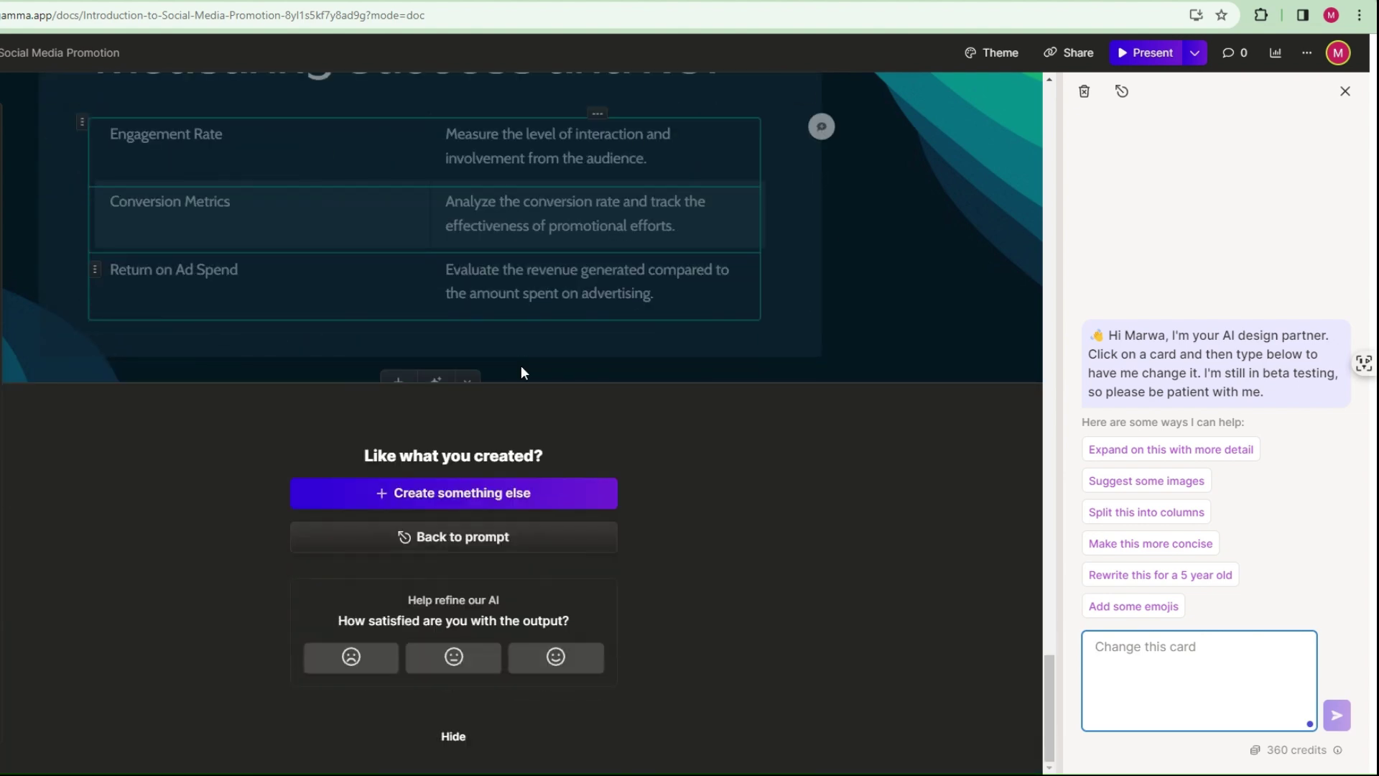
{"action": "scroll", "coordinate": [521, 370], "scroll_direction": "up", "scroll_amount": 10}
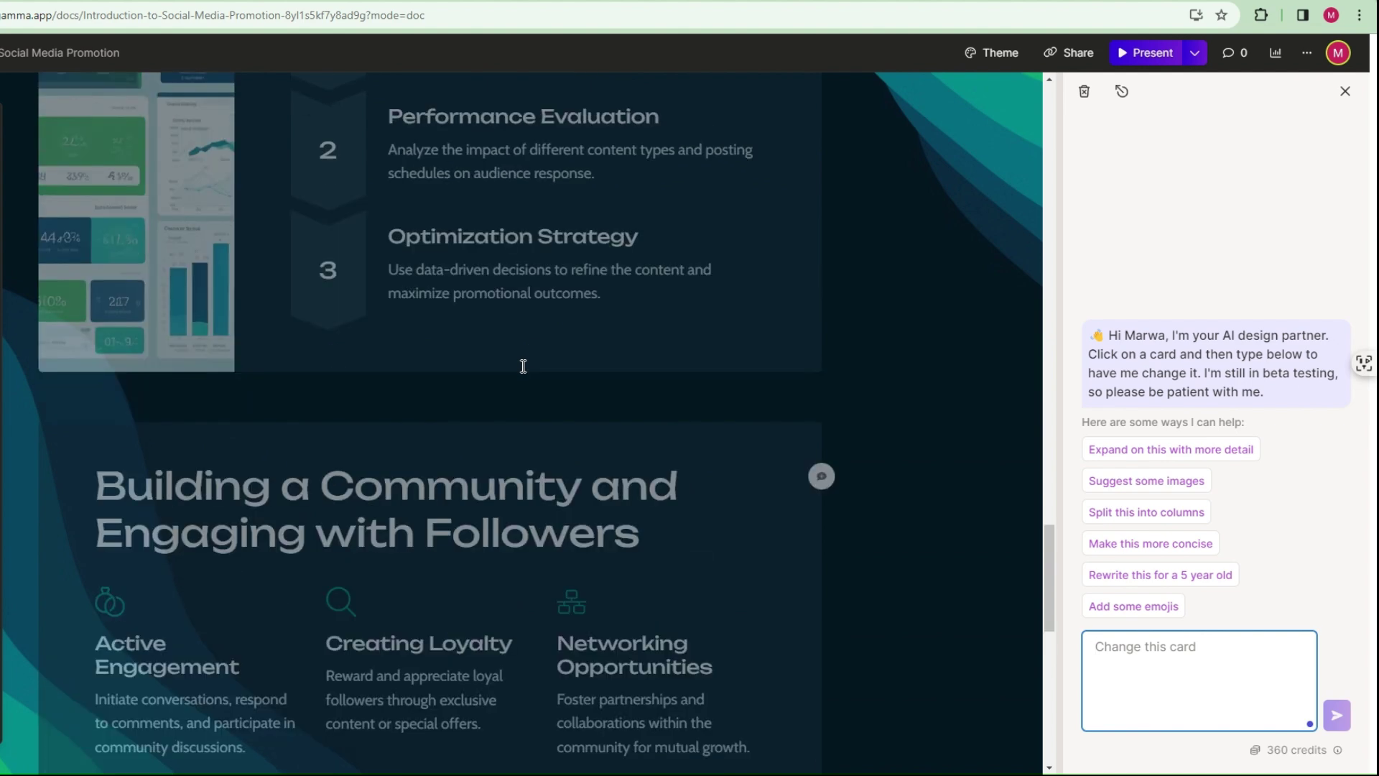
{"action": "scroll", "coordinate": [523, 366], "scroll_direction": "up", "scroll_amount": 9}
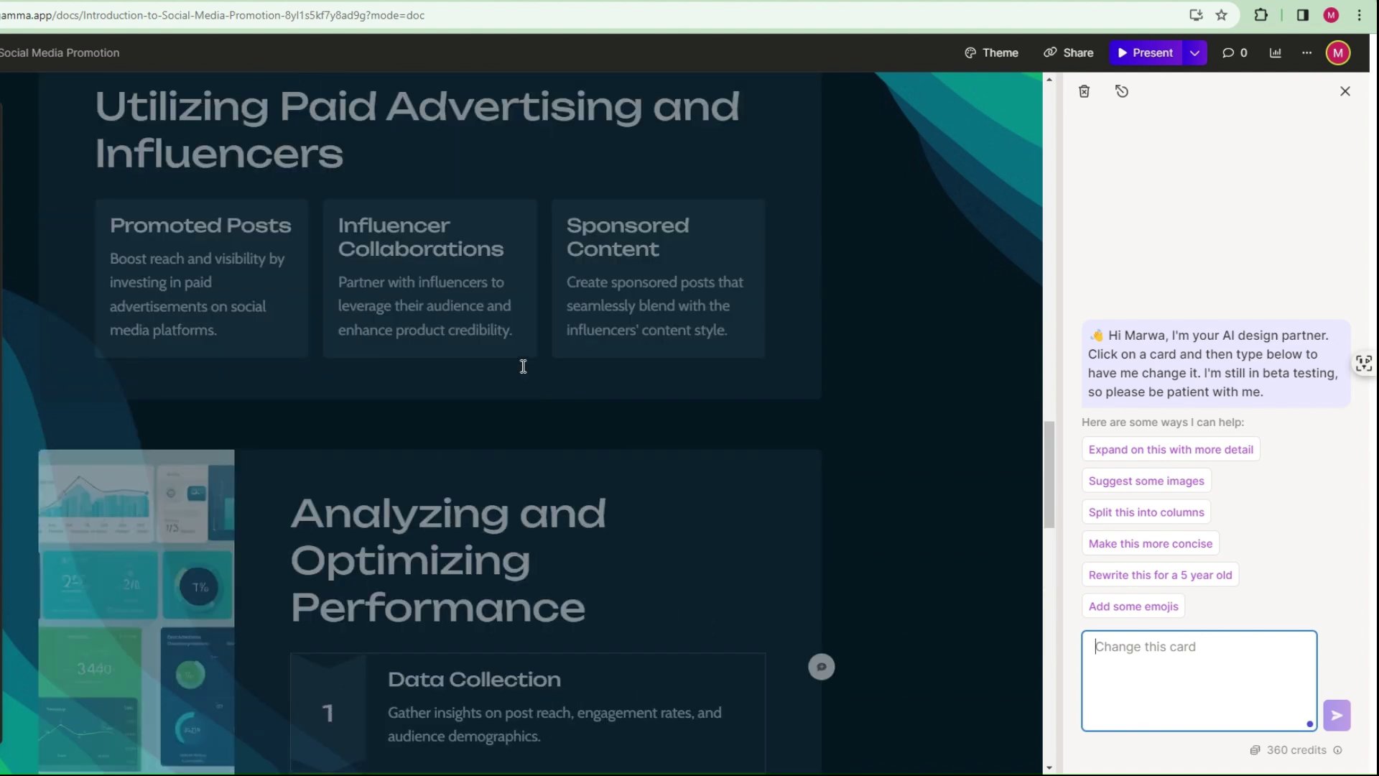
{"action": "scroll", "coordinate": [523, 366], "scroll_direction": "up", "scroll_amount": 5}
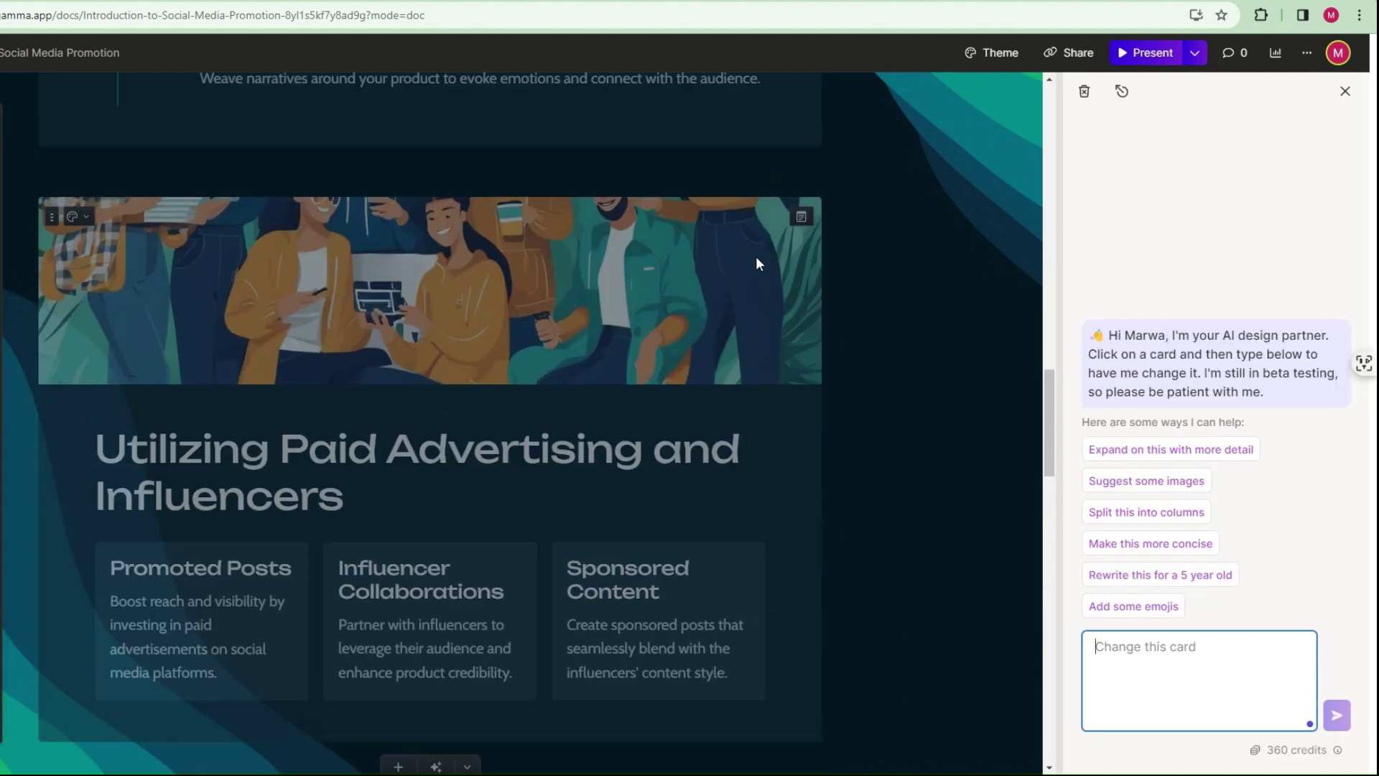
{"action": "left_click", "coordinate": [756, 256]}
{"action": "left_click", "coordinate": [1162, 709]}
{"action": "type", "text": "Give"}
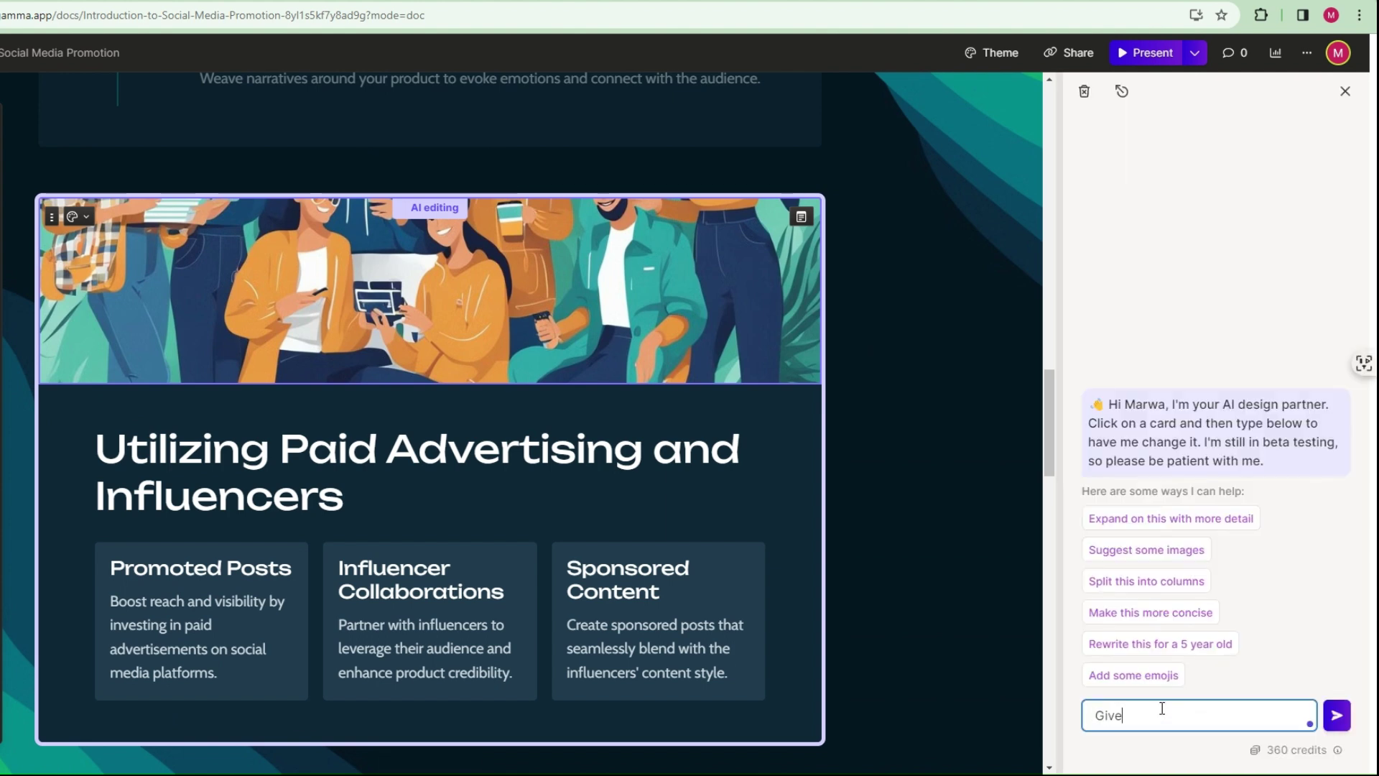
{"action": "type", "text": " me more visualization"}
{"action": "left_click", "coordinate": [1337, 715]}
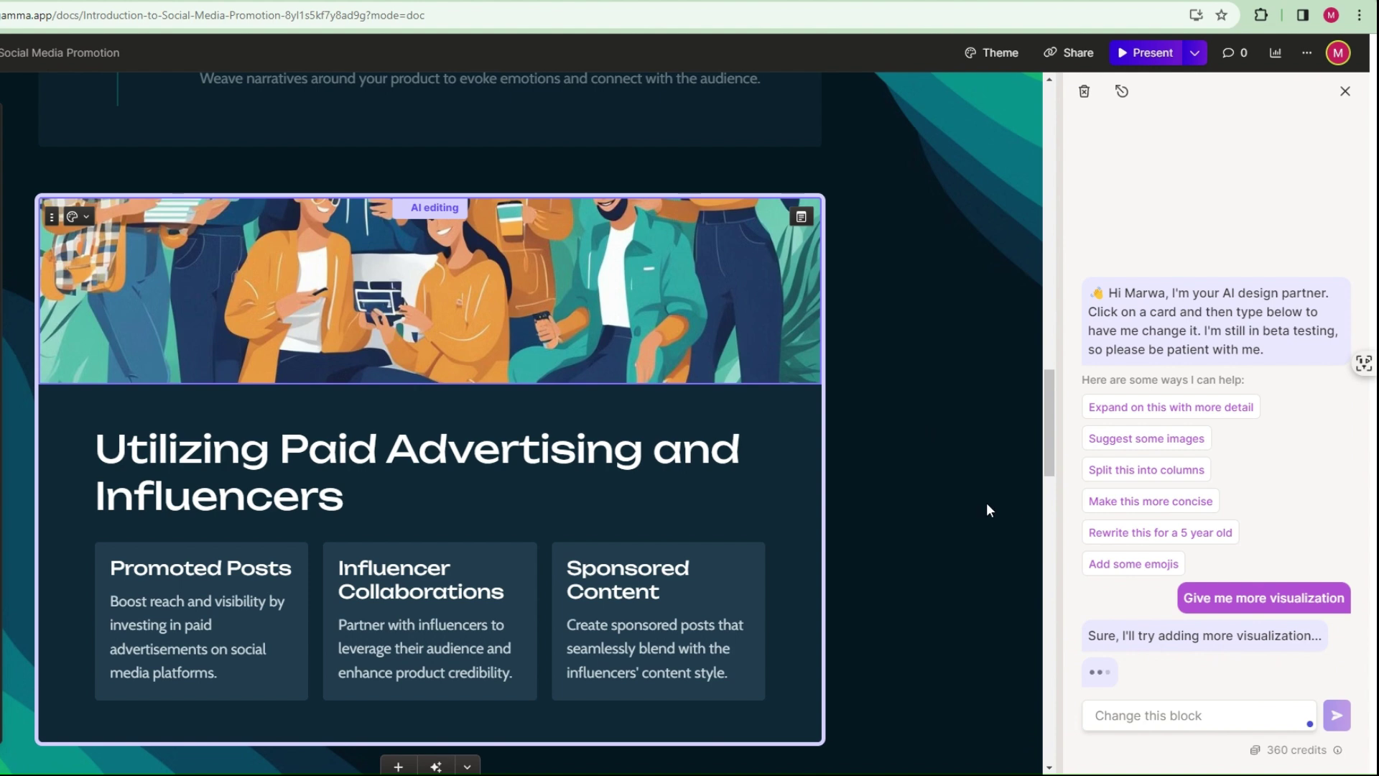
Compare the AI's suggested version of the Utilizing Paid Advertising and Influencers card with the original, and keep the original
{"action": "scroll", "coordinate": [985, 585], "scroll_direction": "down", "scroll_amount": 3}
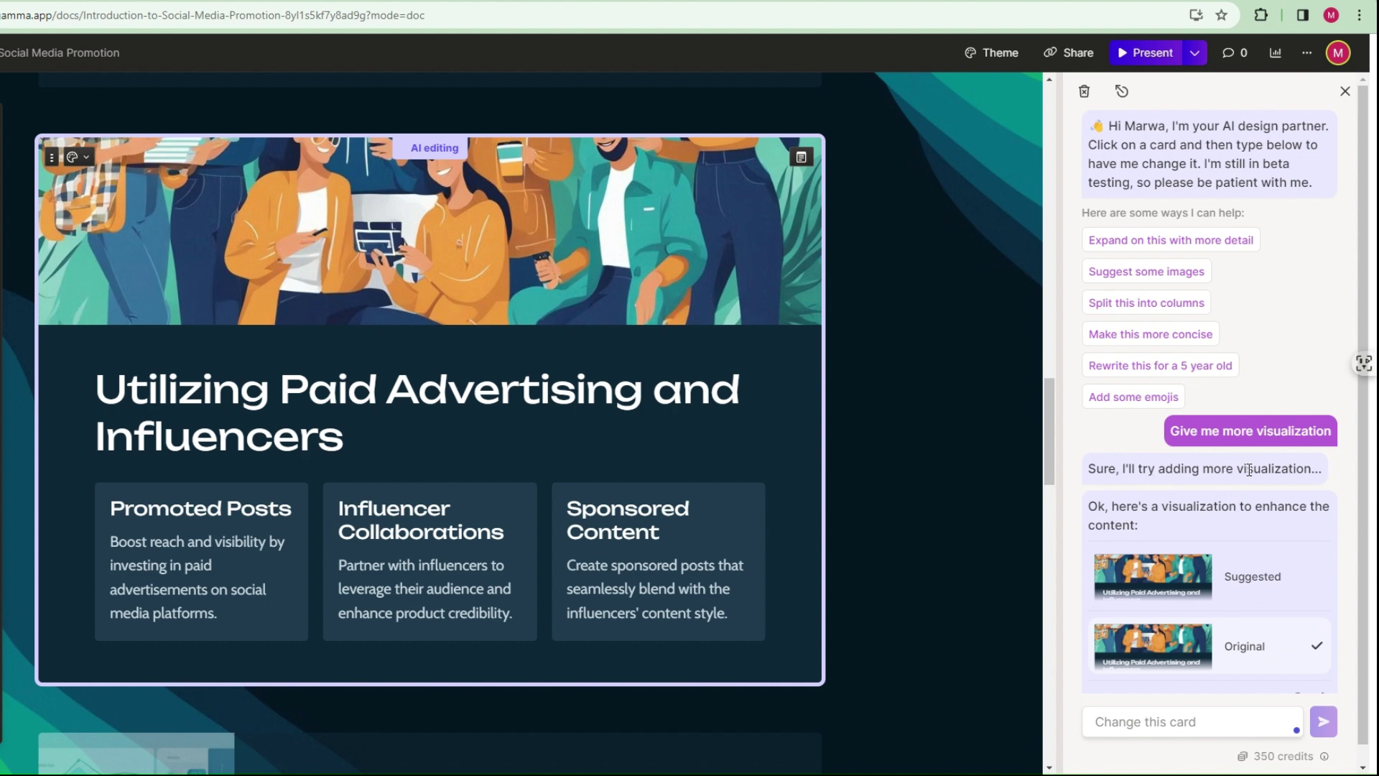
{"action": "left_click", "coordinate": [1258, 585]}
{"action": "left_click", "coordinate": [1255, 661]}
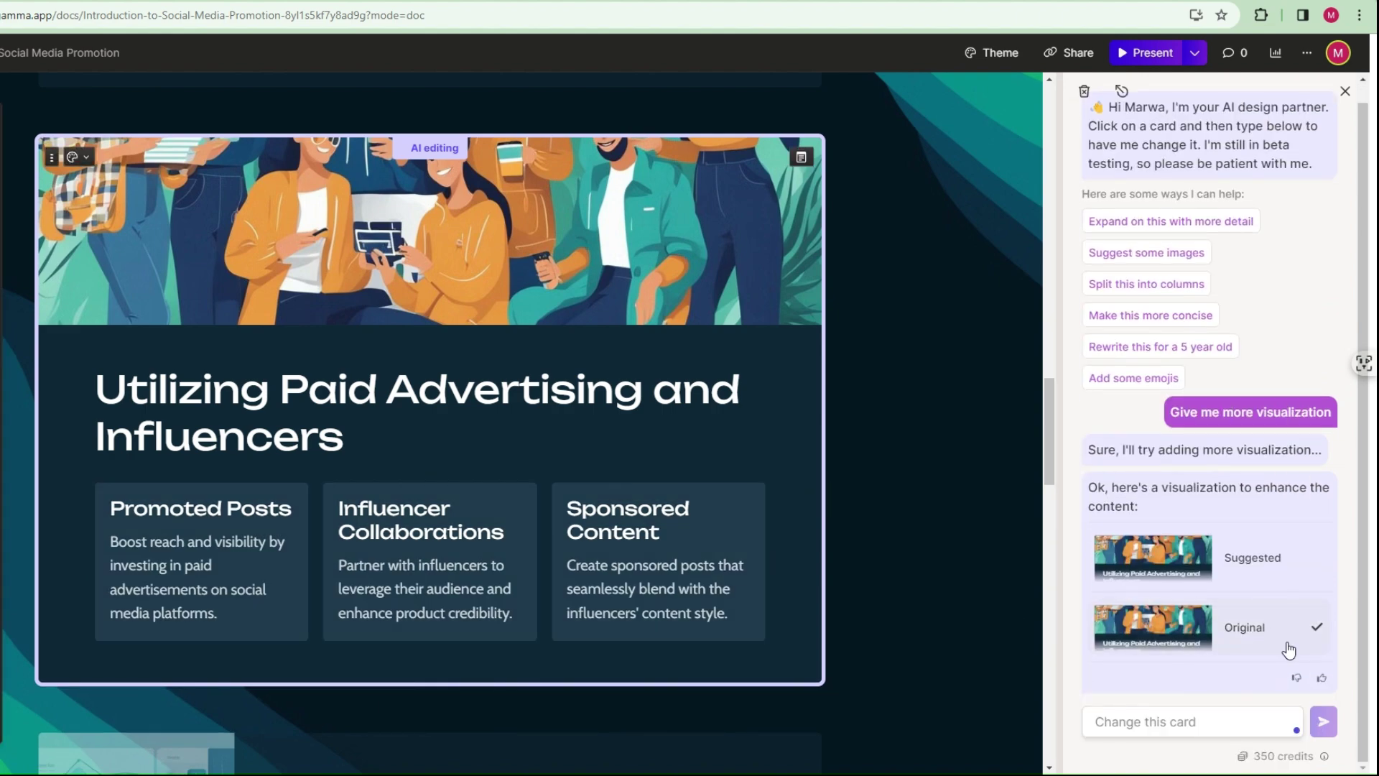
Write the AI request "put the content into table form" for the Analyzing and Optimizing Performance card
{"action": "scroll", "coordinate": [529, 445], "scroll_direction": "down", "scroll_amount": 8}
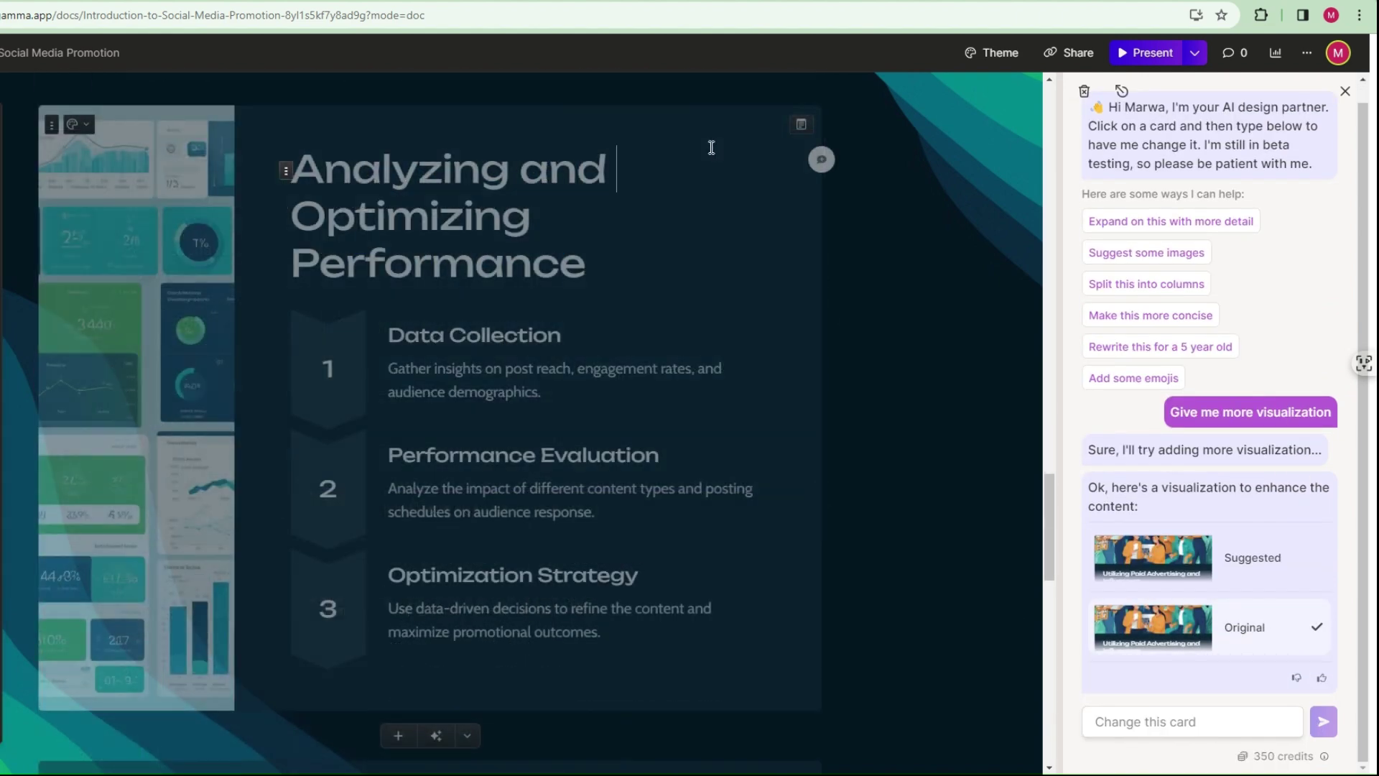
{"action": "left_click", "coordinate": [1151, 724]}
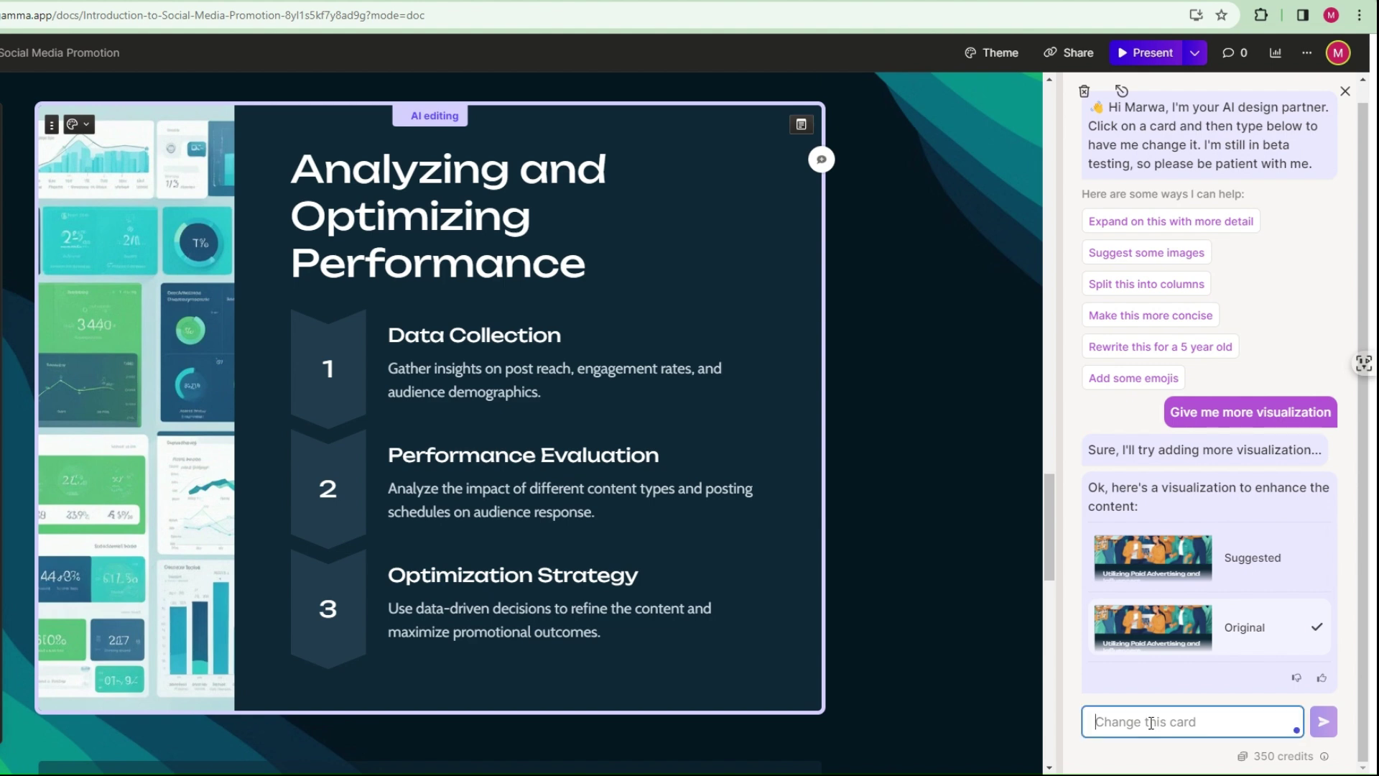
{"action": "type", "text": "put the content into a"}
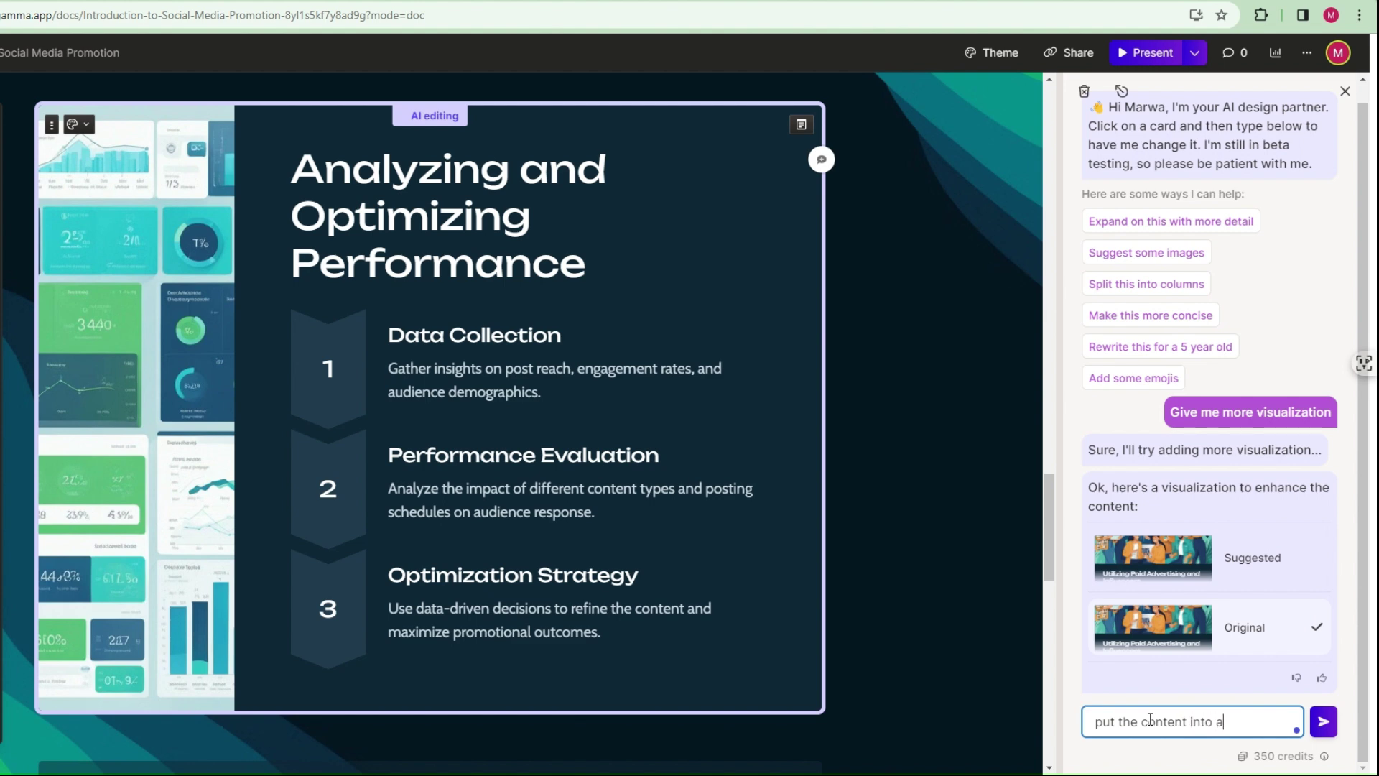
{"action": "key", "text": "BackSpace"}
{"action": "type", "text": "table form"}
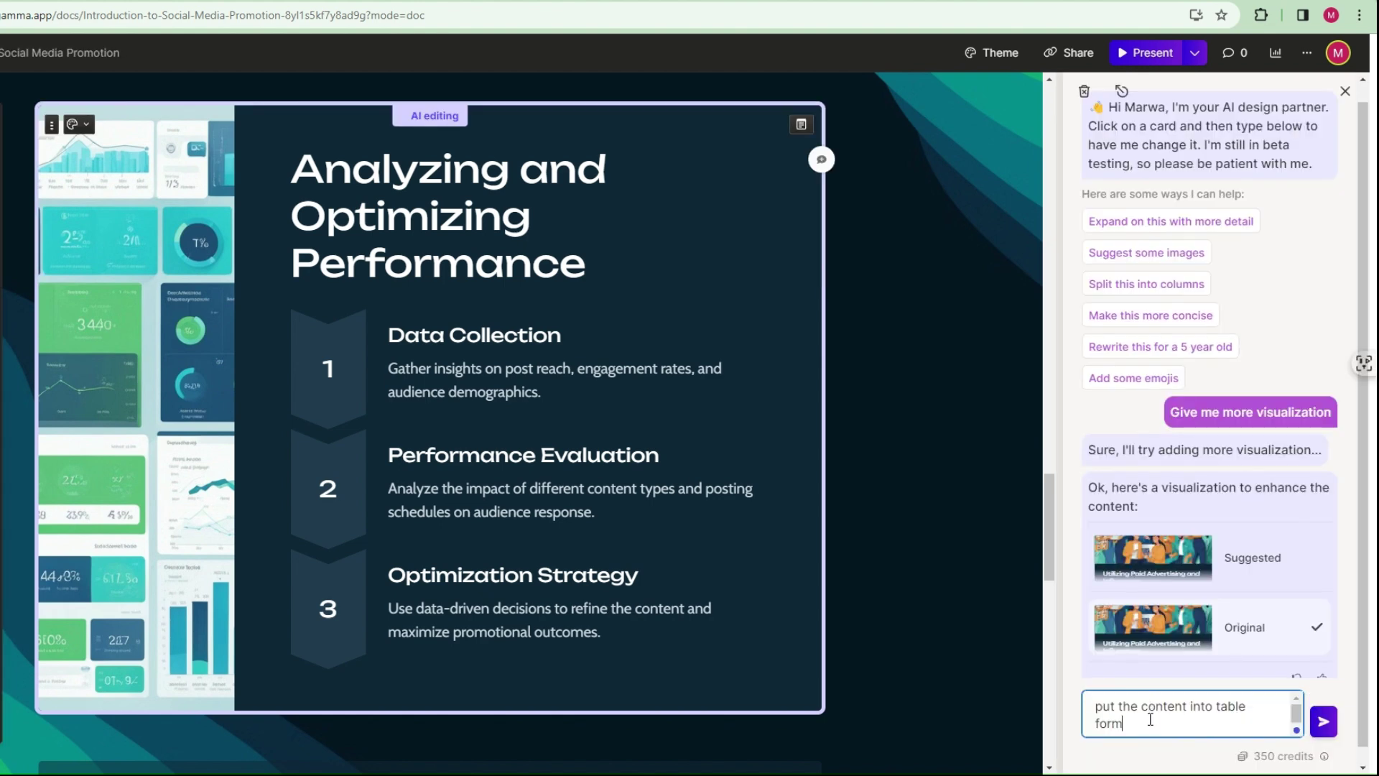
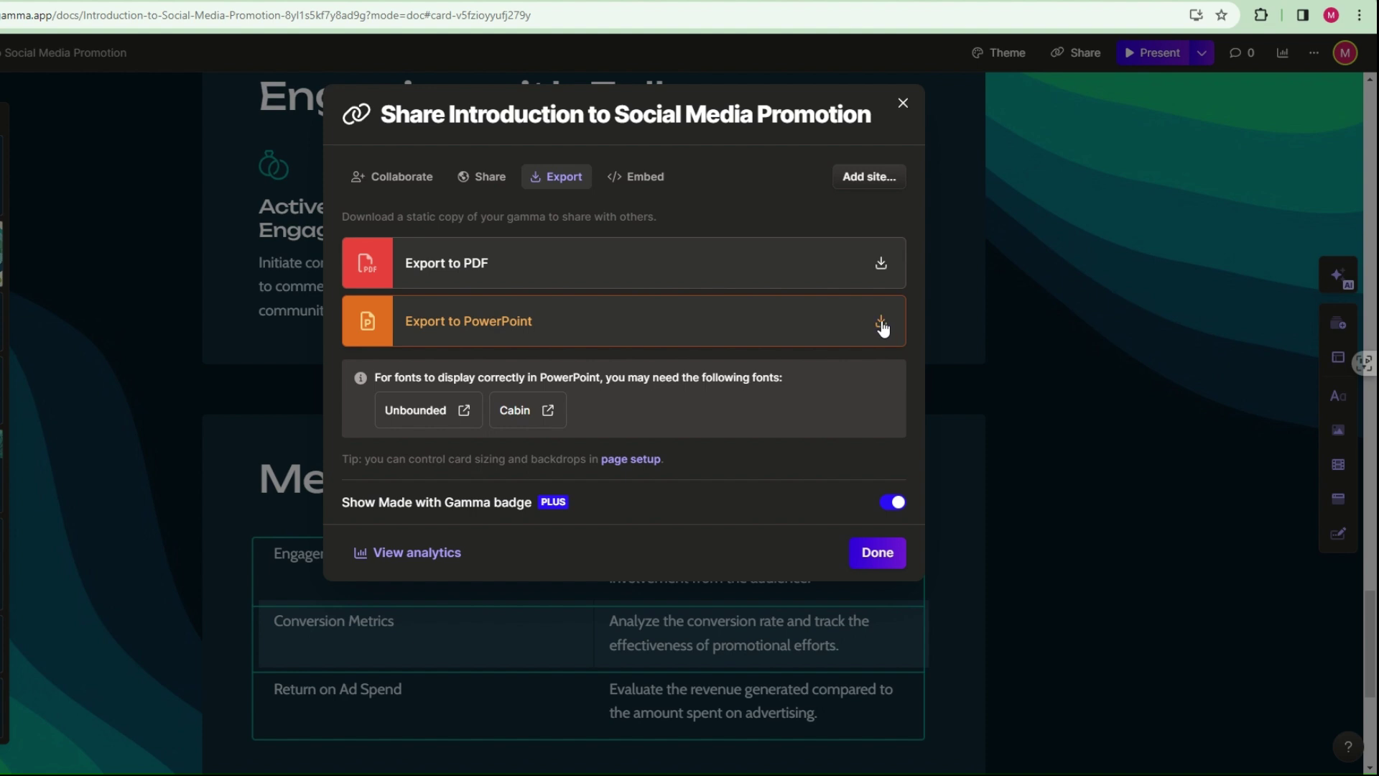
Export the presentation to PowerPoint and close the sharing dialog
{"action": "left_click", "coordinate": [882, 325]}
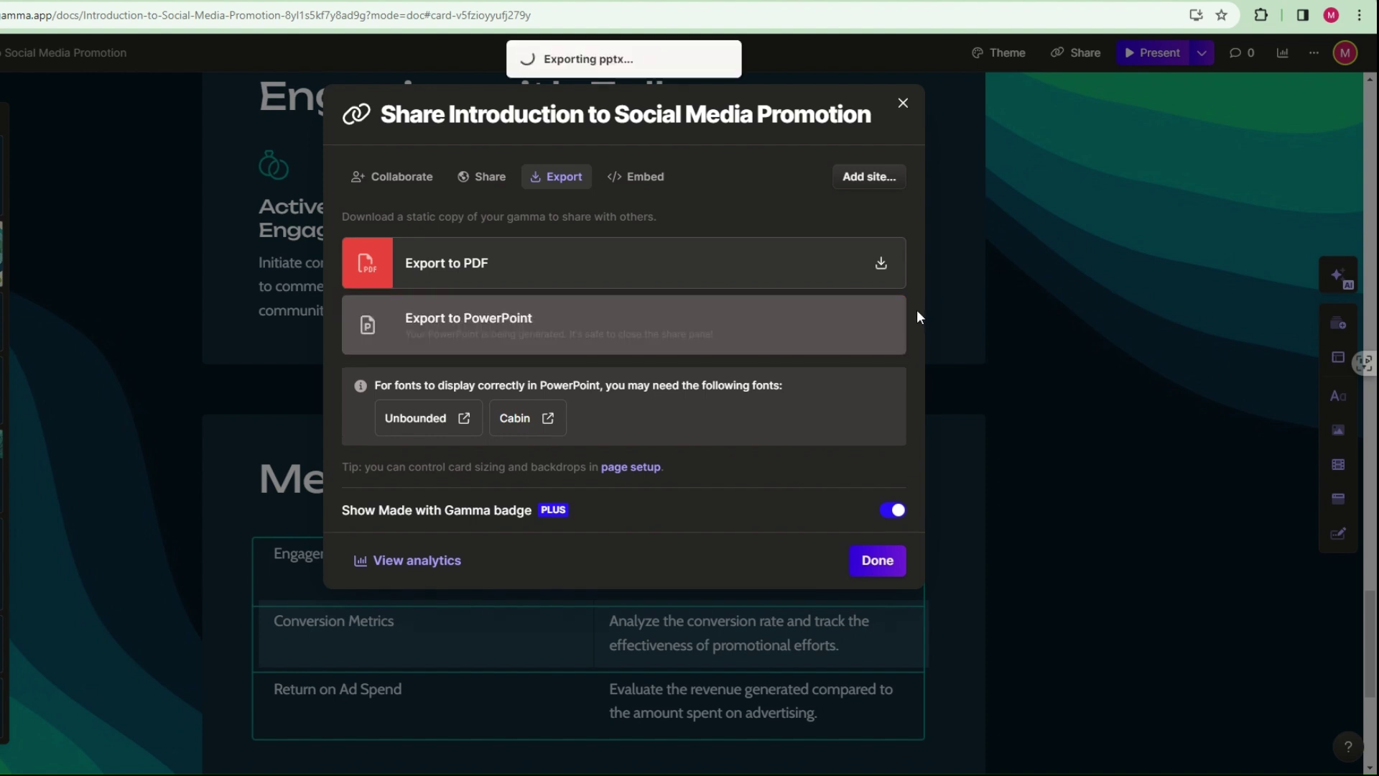
{"action": "left_click", "coordinate": [903, 103]}
{"action": "scroll", "coordinate": [575, 233], "scroll_direction": "up", "scroll_amount": 6}
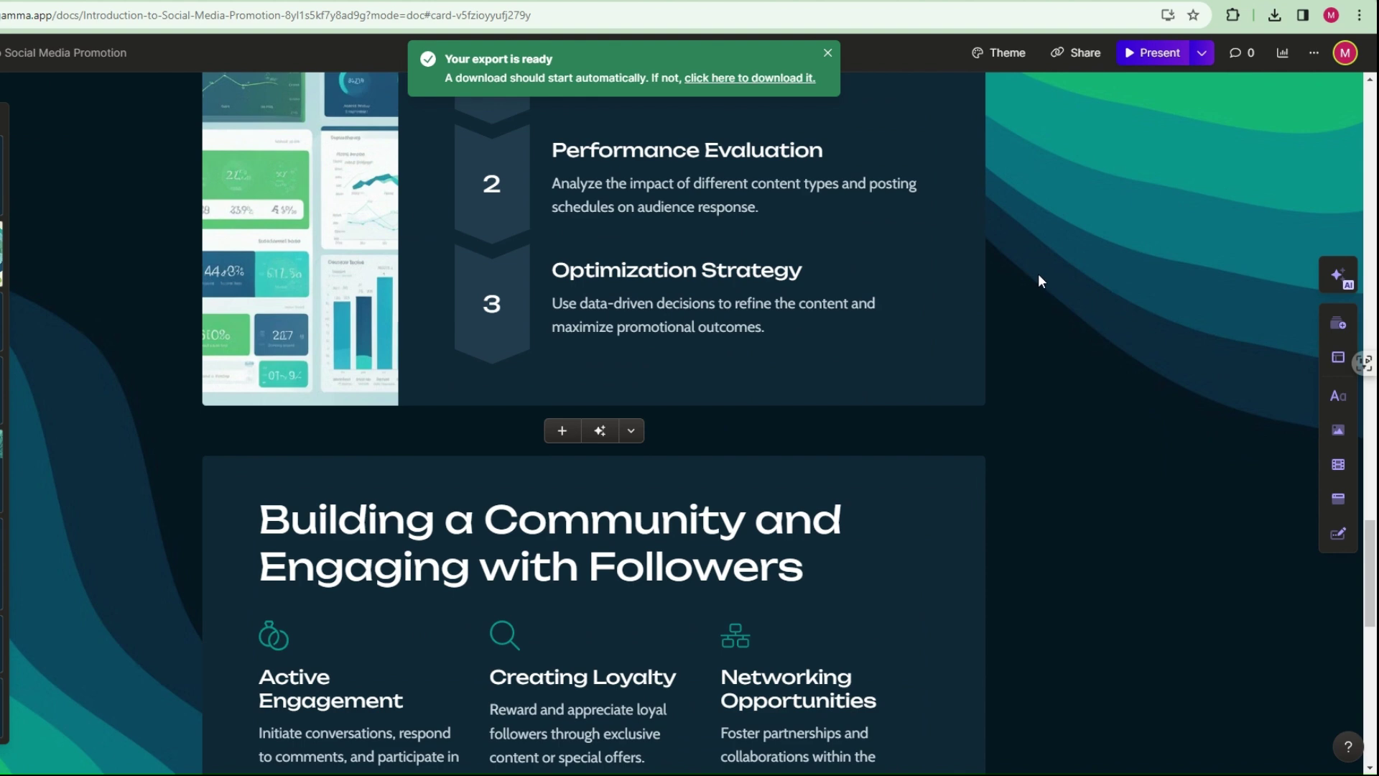
Go to the AI generation page and choose Document as the type of content to create
{"action": "left_click", "coordinate": [54, 15]}
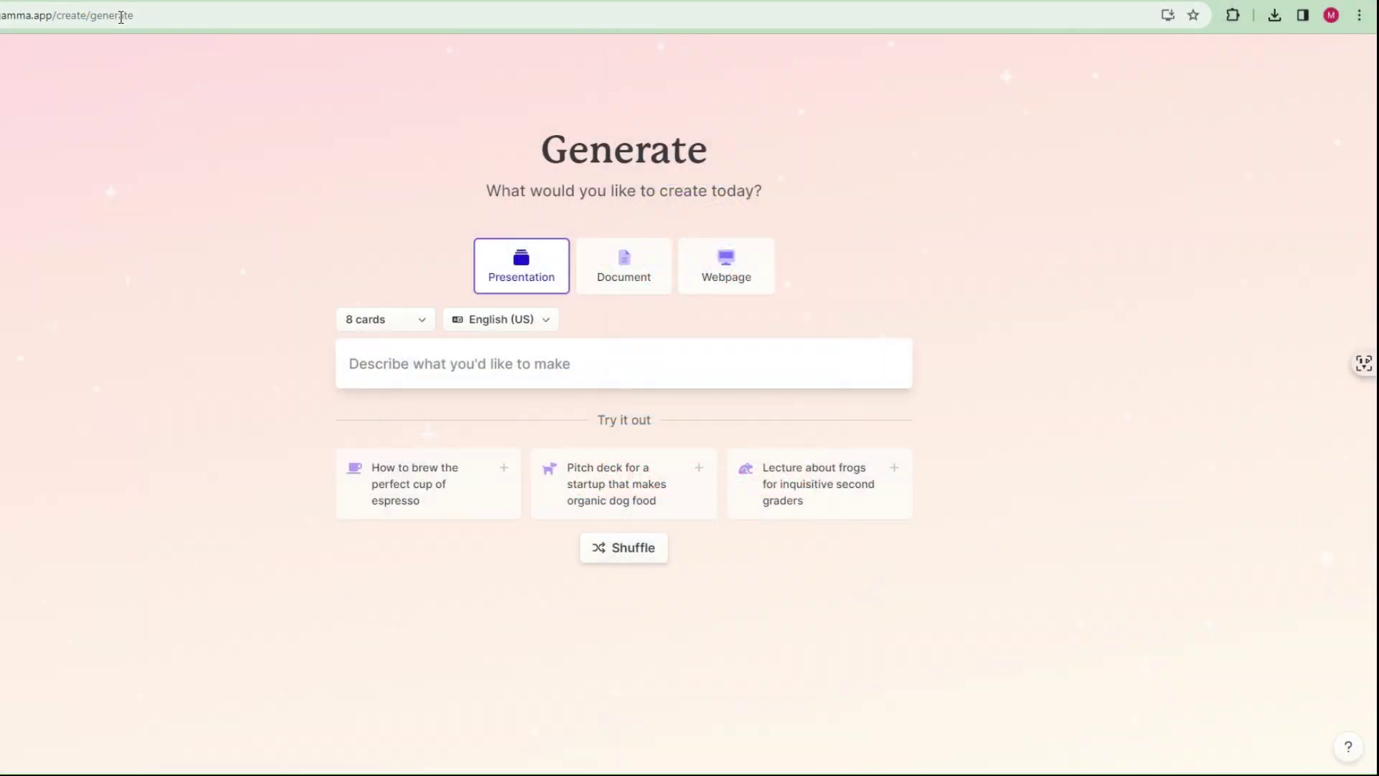
{"action": "left_click_drag", "start_coordinate": [154, 19], "coordinate": [2, 20]}
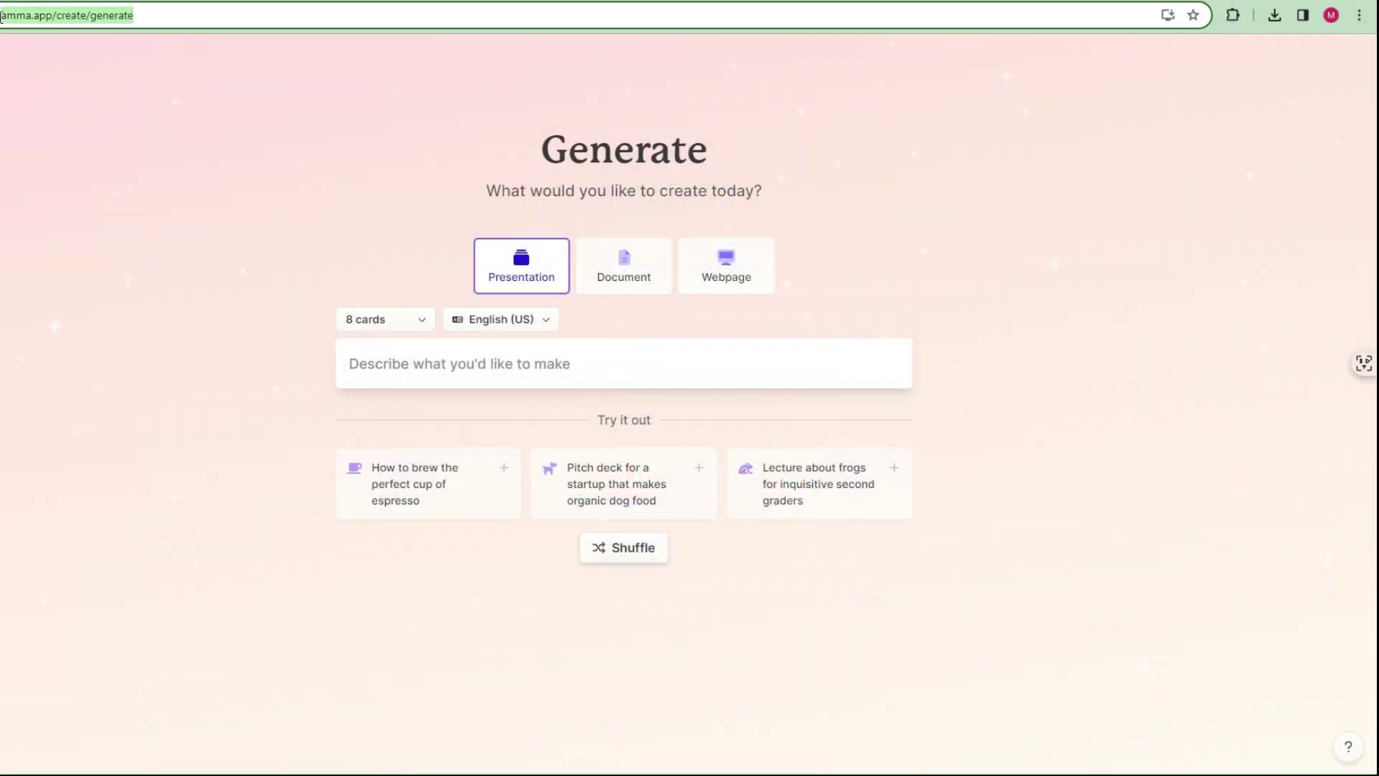
{"action": "left_click", "coordinate": [634, 280]}
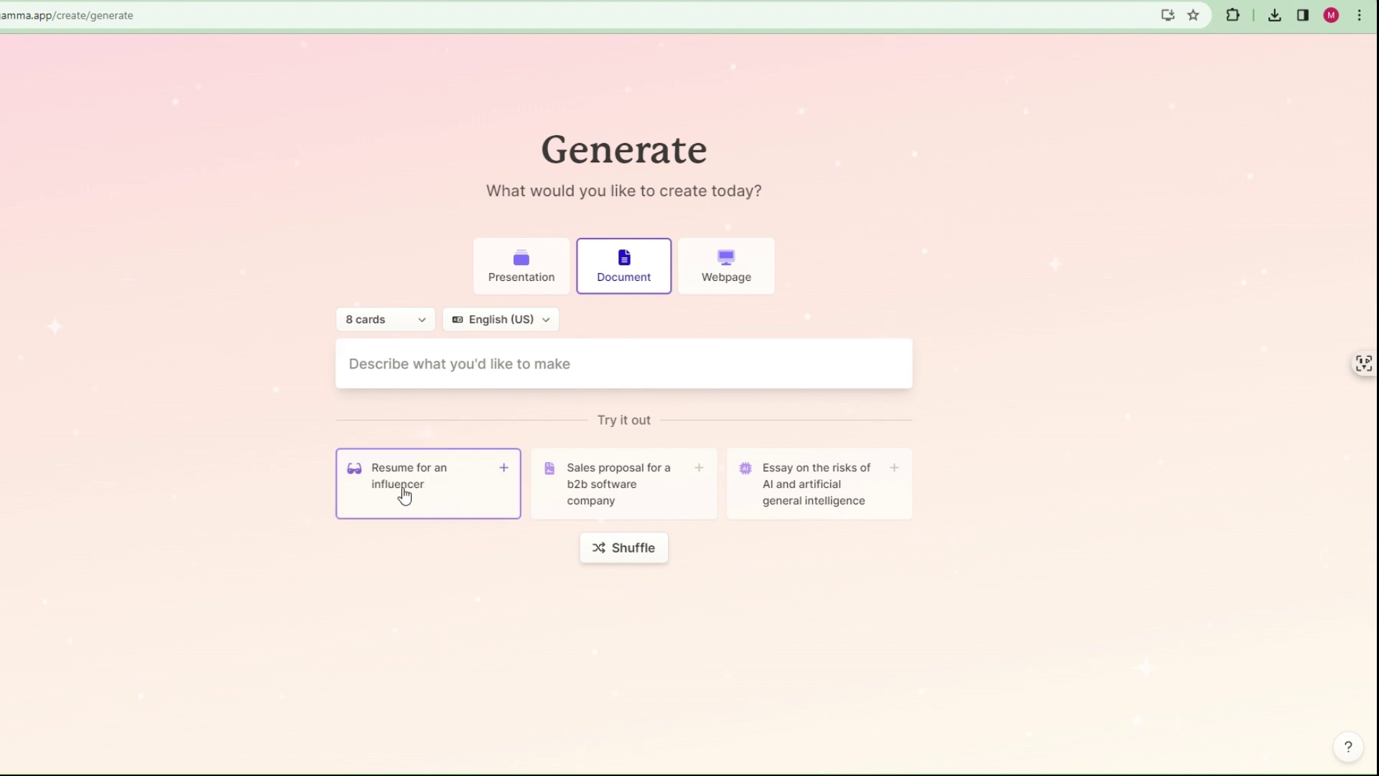
Generate an outline from the prompt "Resume for a professional web developer", correcting the spelling of "professional" first
{"action": "left_click", "coordinate": [443, 363]}
{"action": "type", "text": "R"}
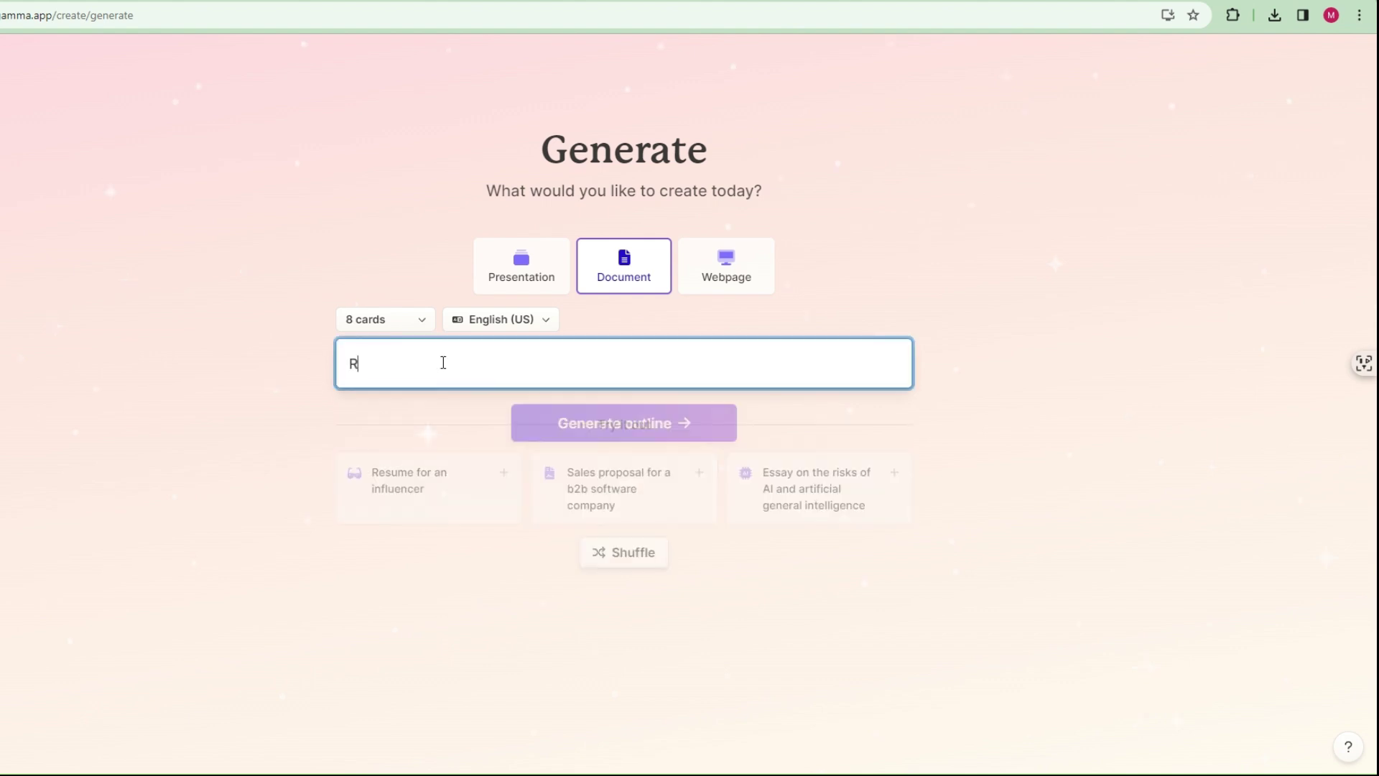
{"action": "type", "text": "esume f"}
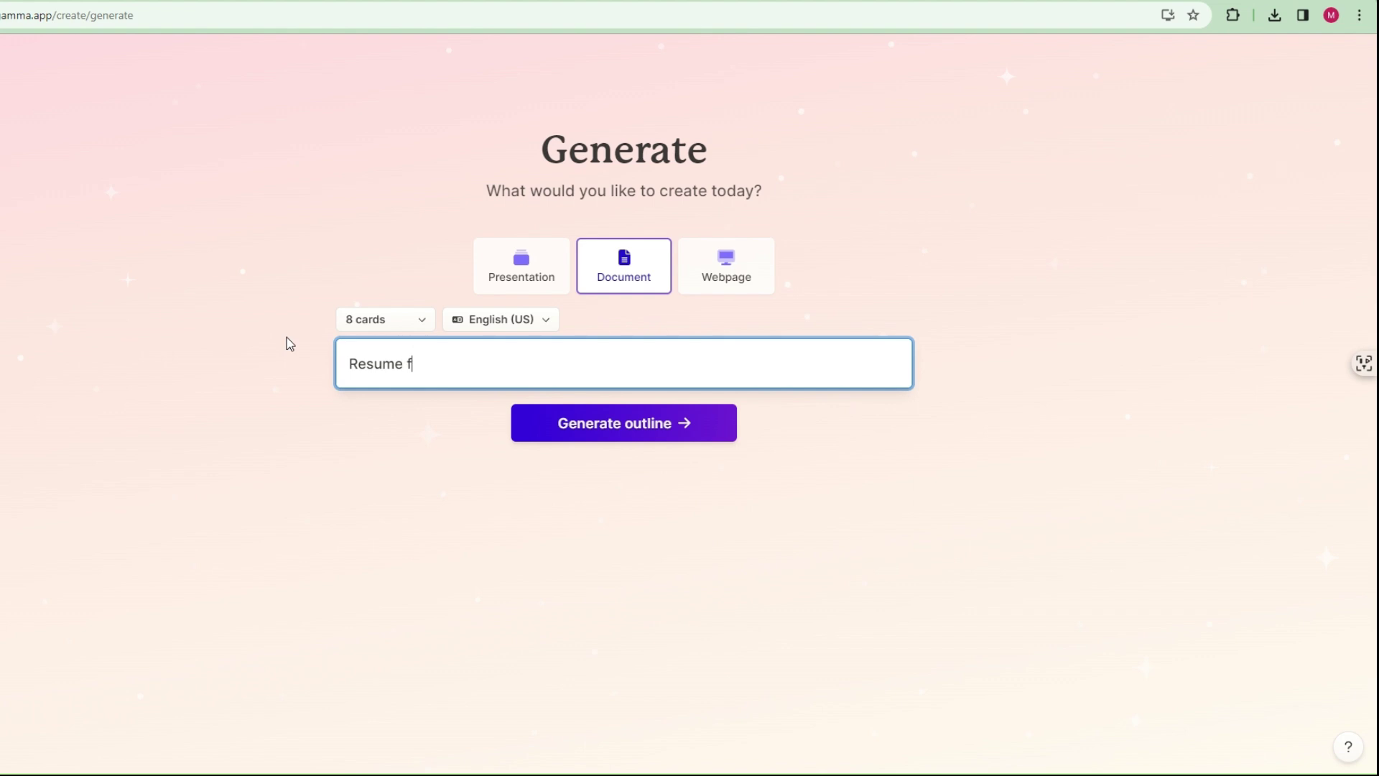
{"action": "type", "text": "or a proffesional web developer"}
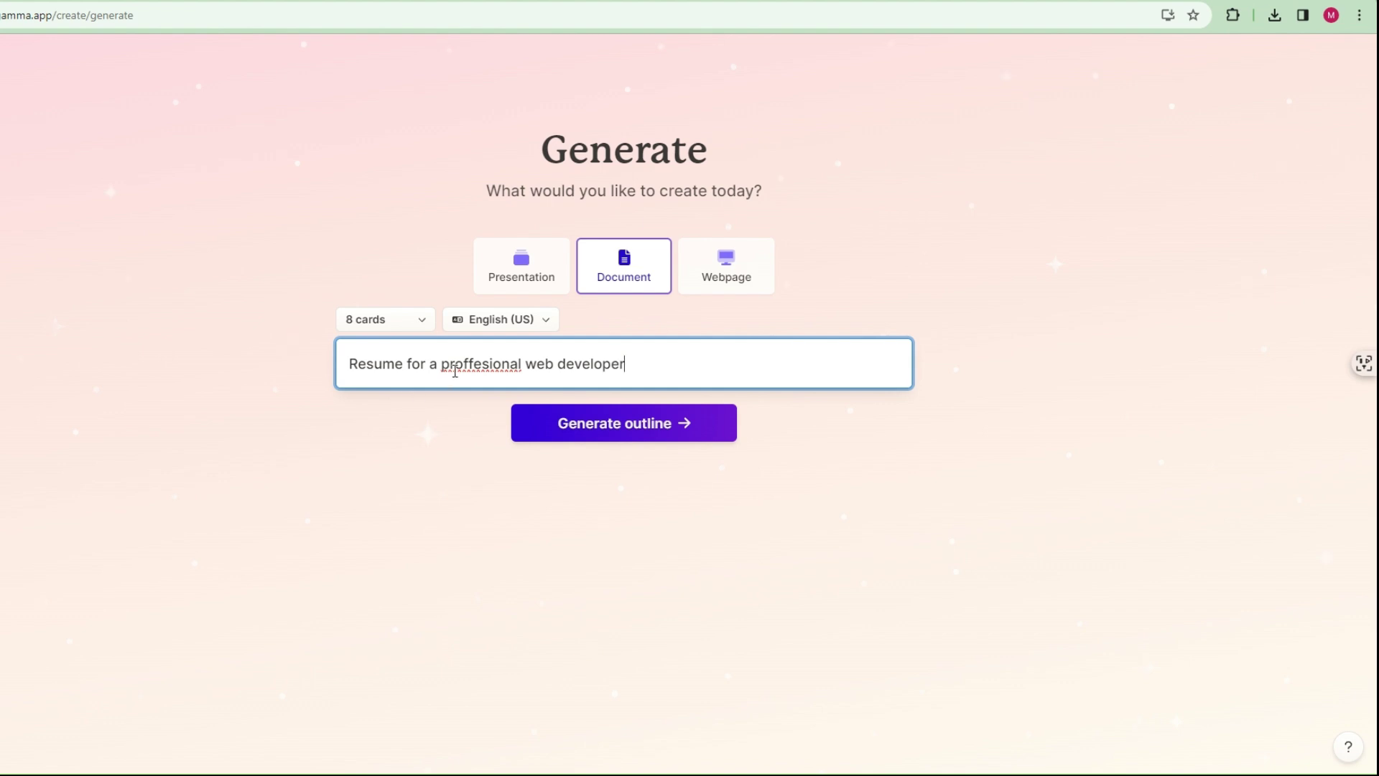
{"action": "right_click", "coordinate": [458, 366]}
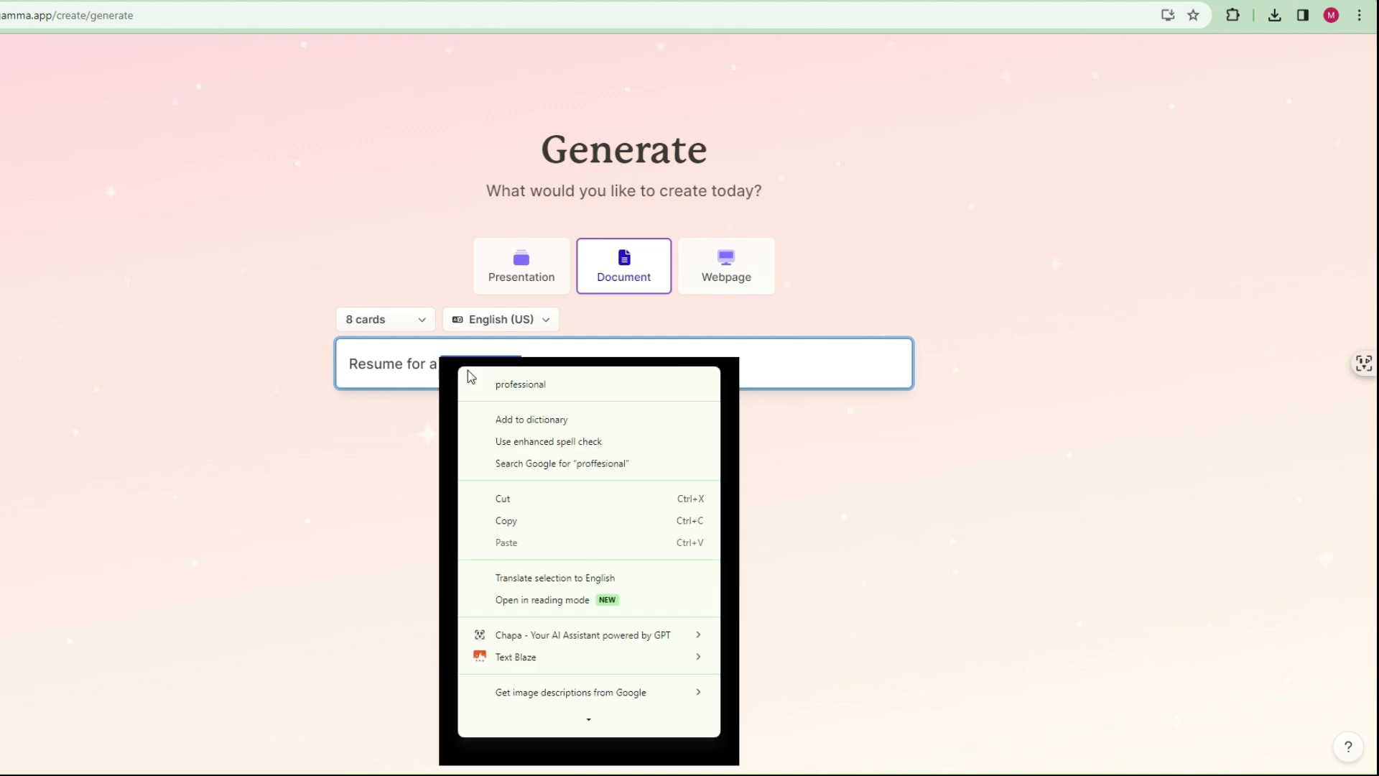
{"action": "left_click", "coordinate": [523, 386]}
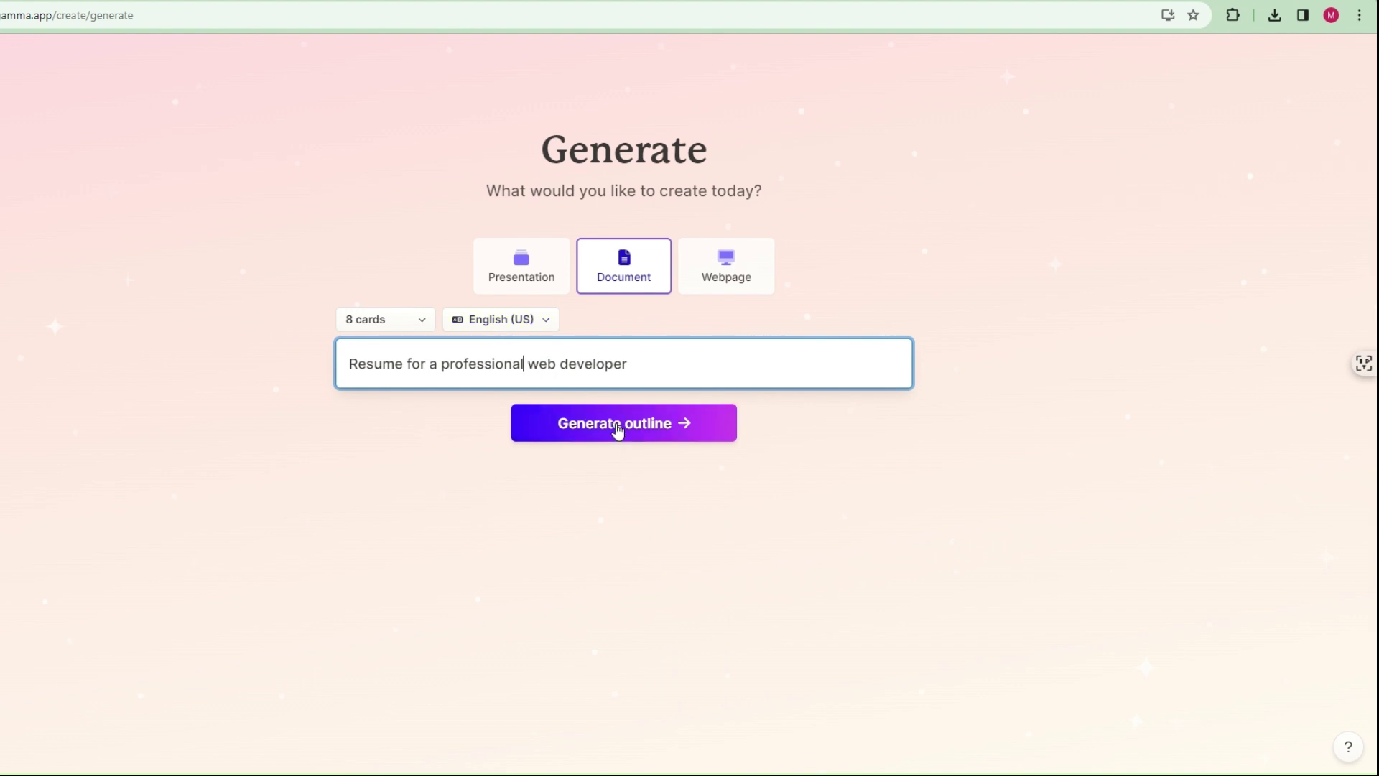
{"action": "left_click", "coordinate": [618, 438]}
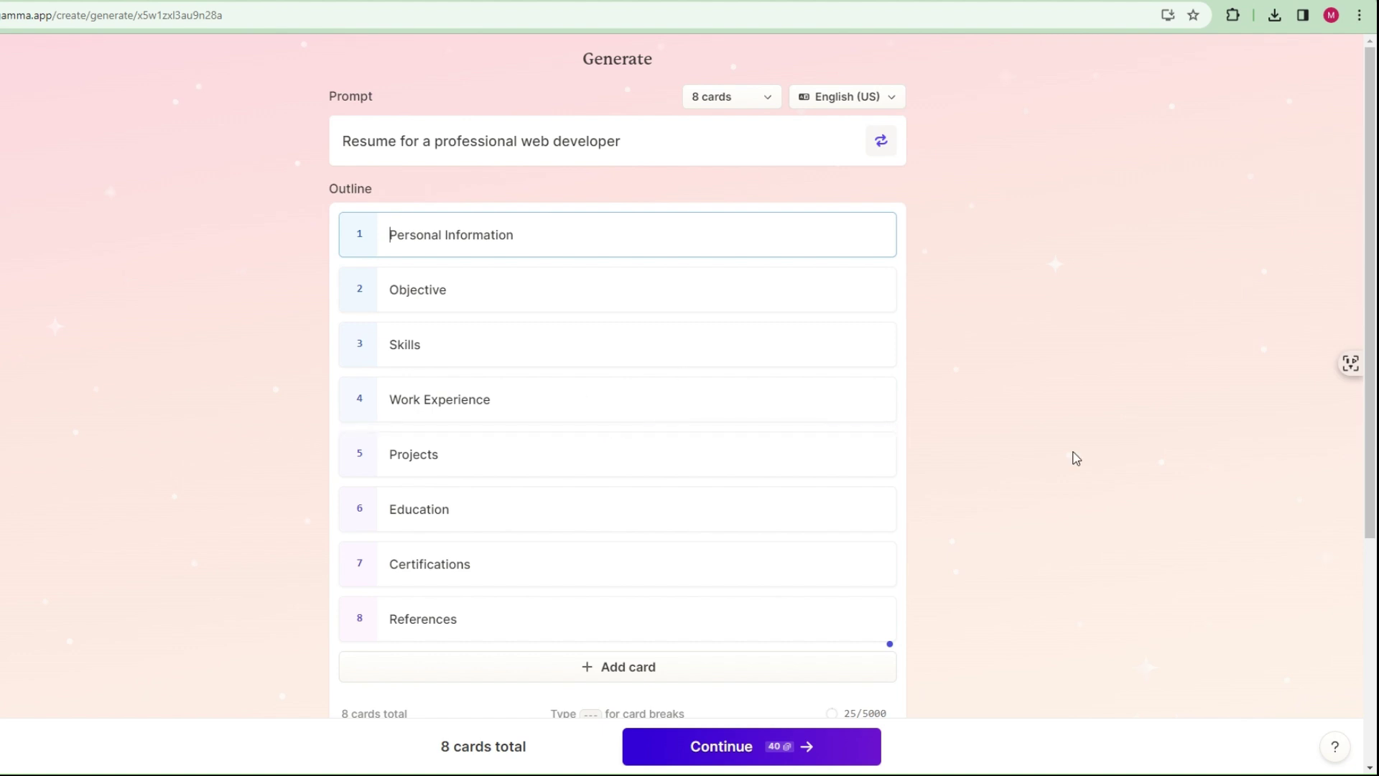
Review the resume outline and its text and image settings, and continue to the theme selection
{"action": "scroll", "coordinate": [640, 443], "scroll_direction": "down", "scroll_amount": 2}
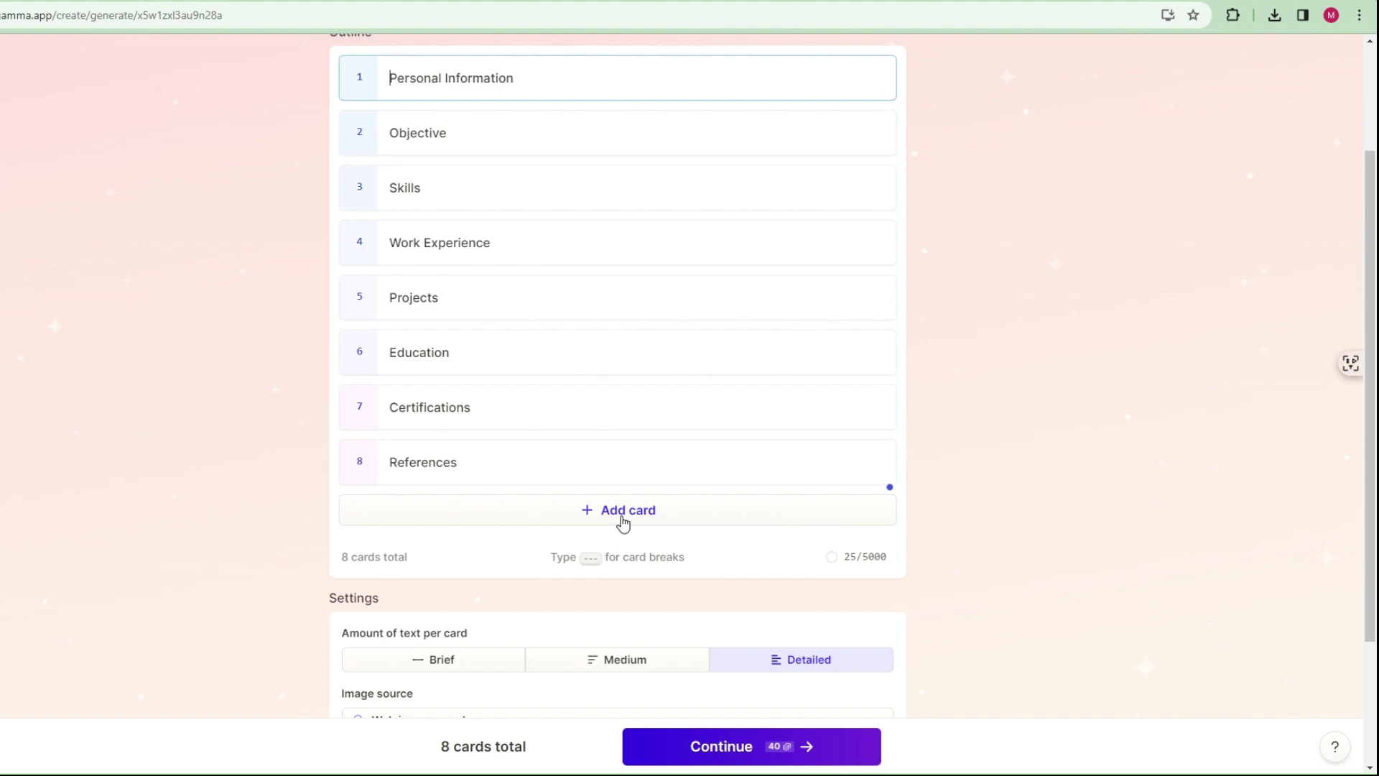
{"action": "scroll", "coordinate": [617, 520], "scroll_direction": "down", "scroll_amount": 1}
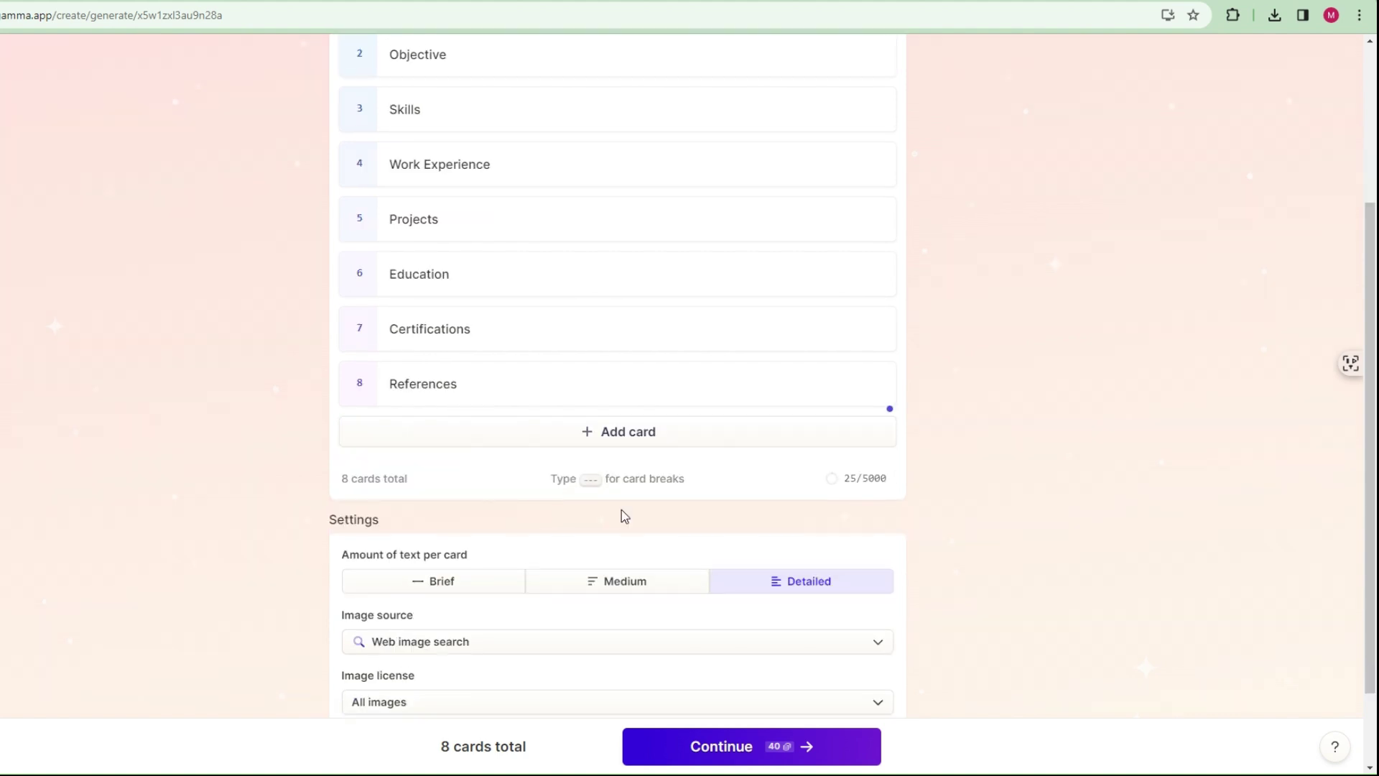
{"action": "scroll", "coordinate": [625, 516], "scroll_direction": "down", "scroll_amount": 2}
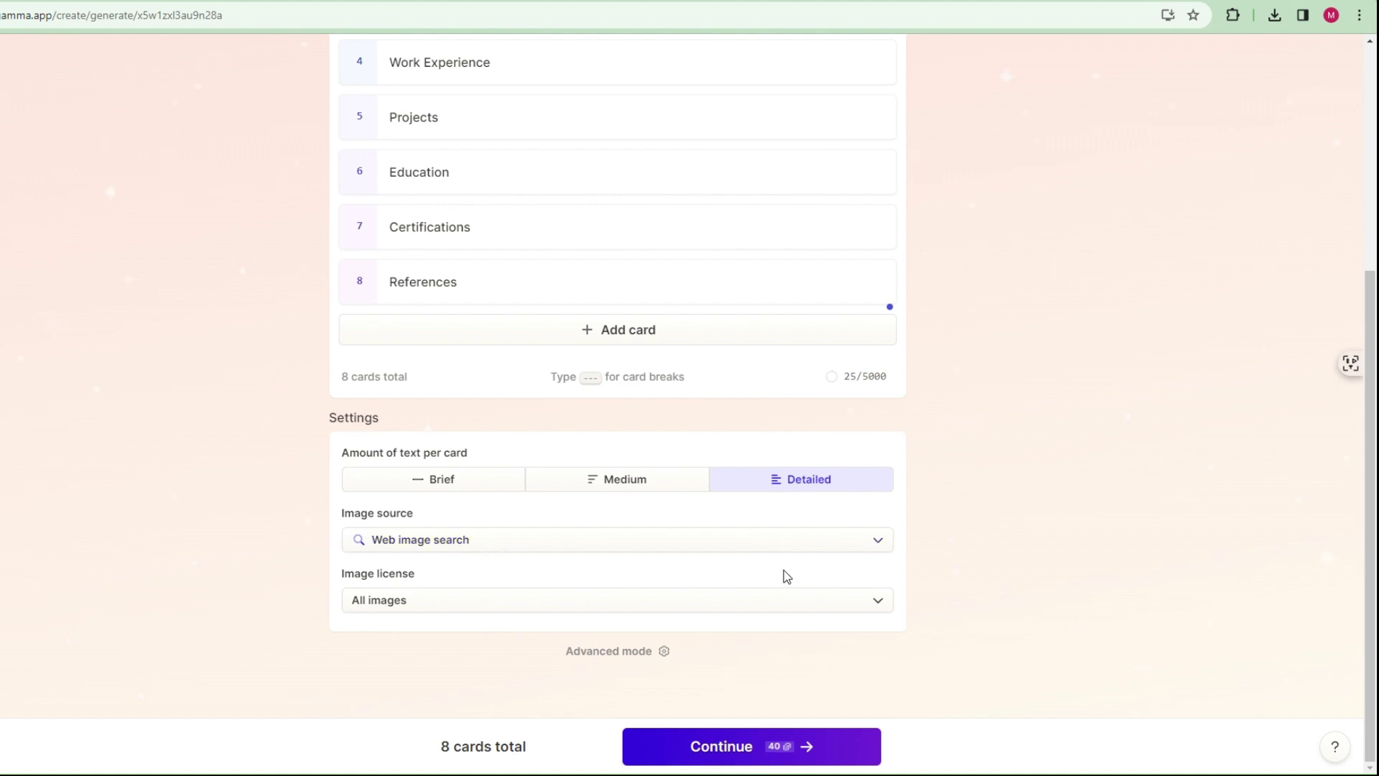
{"action": "left_click", "coordinate": [718, 752]}
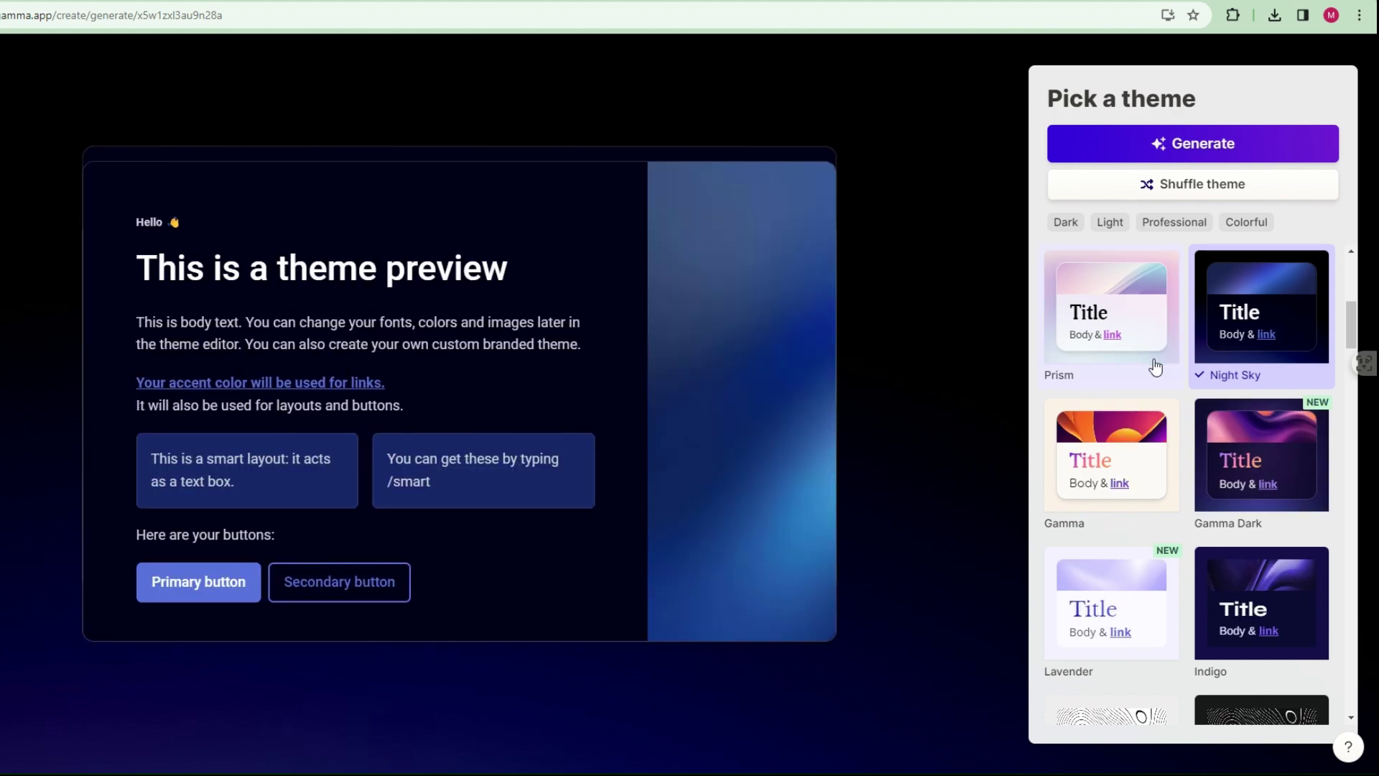
Choose the Prism theme and generate the resume document with it
{"action": "scroll", "coordinate": [1173, 388], "scroll_direction": "down", "scroll_amount": 3}
{"action": "scroll", "coordinate": [1173, 388], "scroll_direction": "up", "scroll_amount": 2}
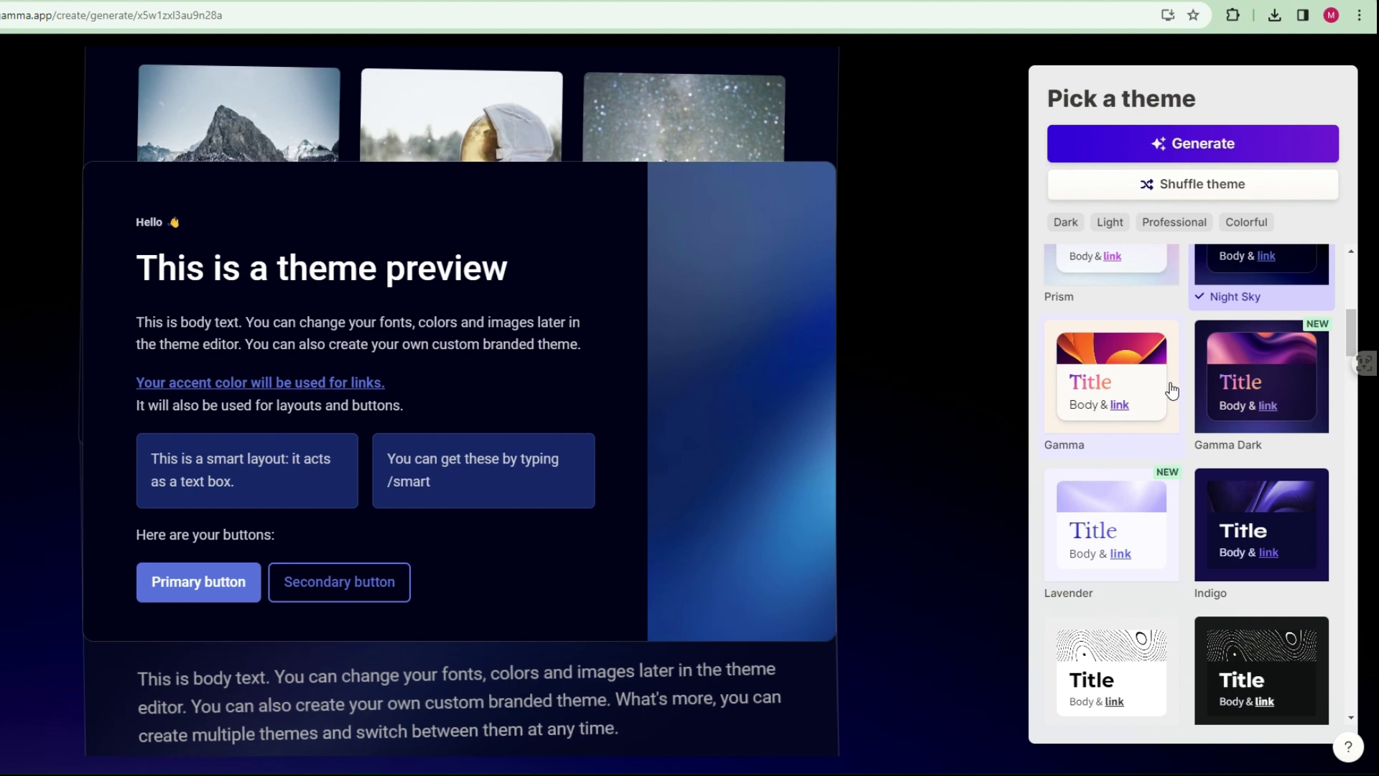
{"action": "scroll", "coordinate": [1169, 390], "scroll_direction": "up", "scroll_amount": 2}
{"action": "scroll", "coordinate": [1121, 388], "scroll_direction": "up", "scroll_amount": 2}
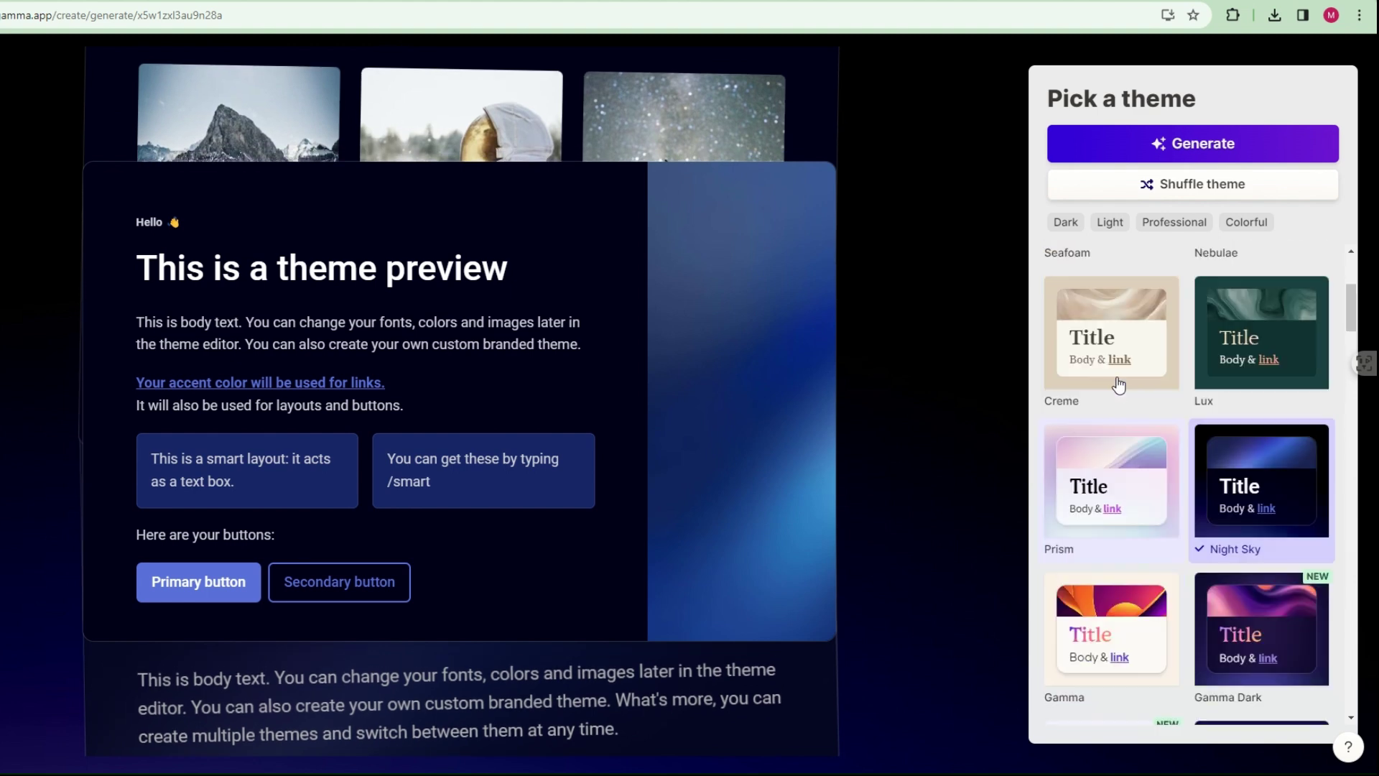
{"action": "scroll", "coordinate": [1149, 480], "scroll_direction": "down", "scroll_amount": 1}
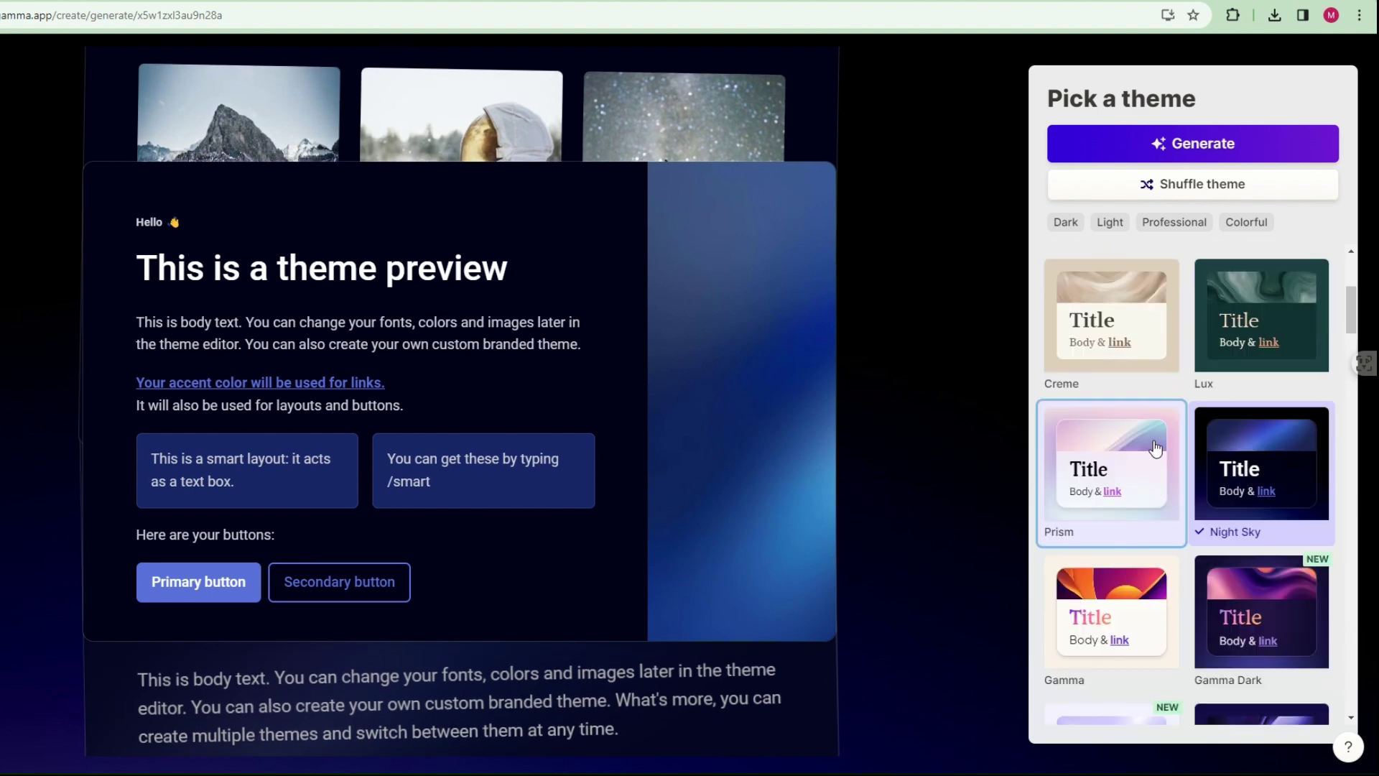
{"action": "left_click", "coordinate": [1149, 454]}
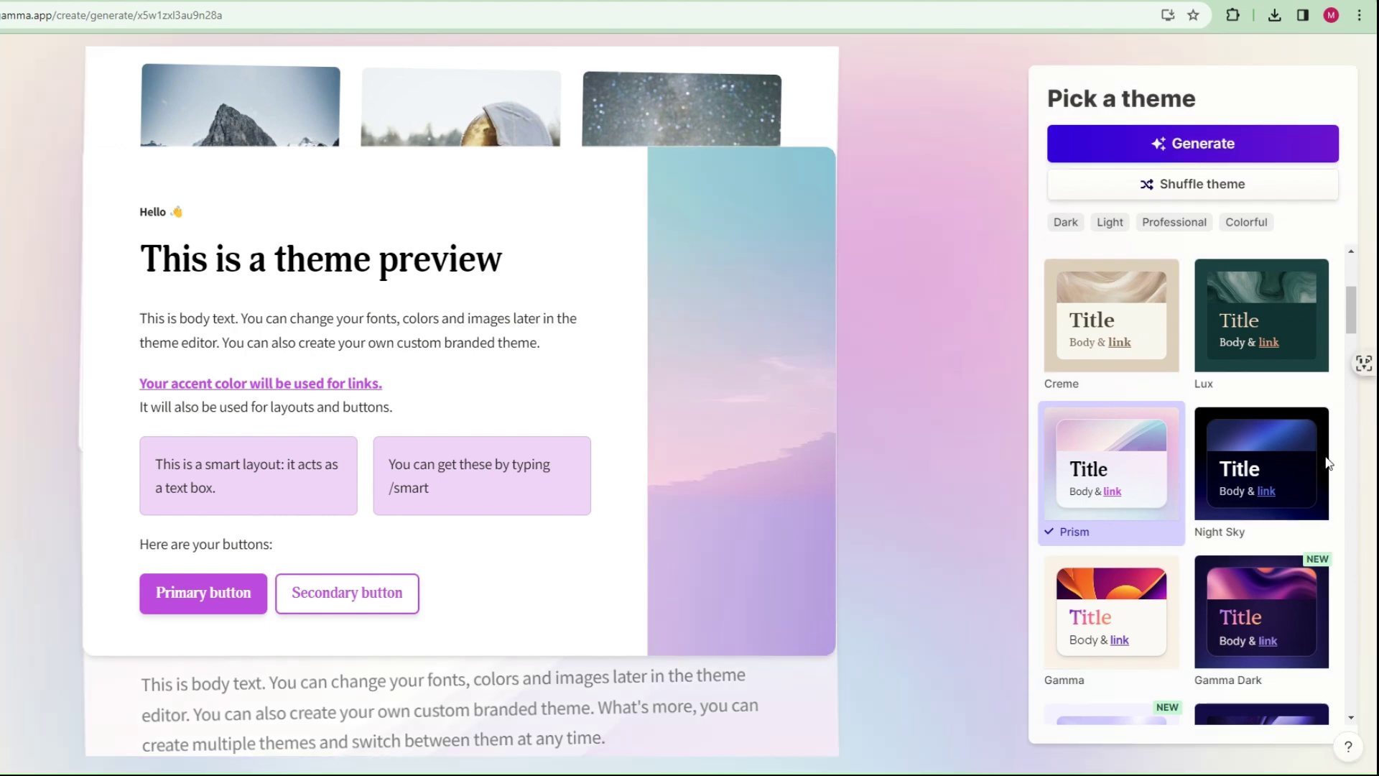
{"action": "left_click", "coordinate": [1169, 144]}
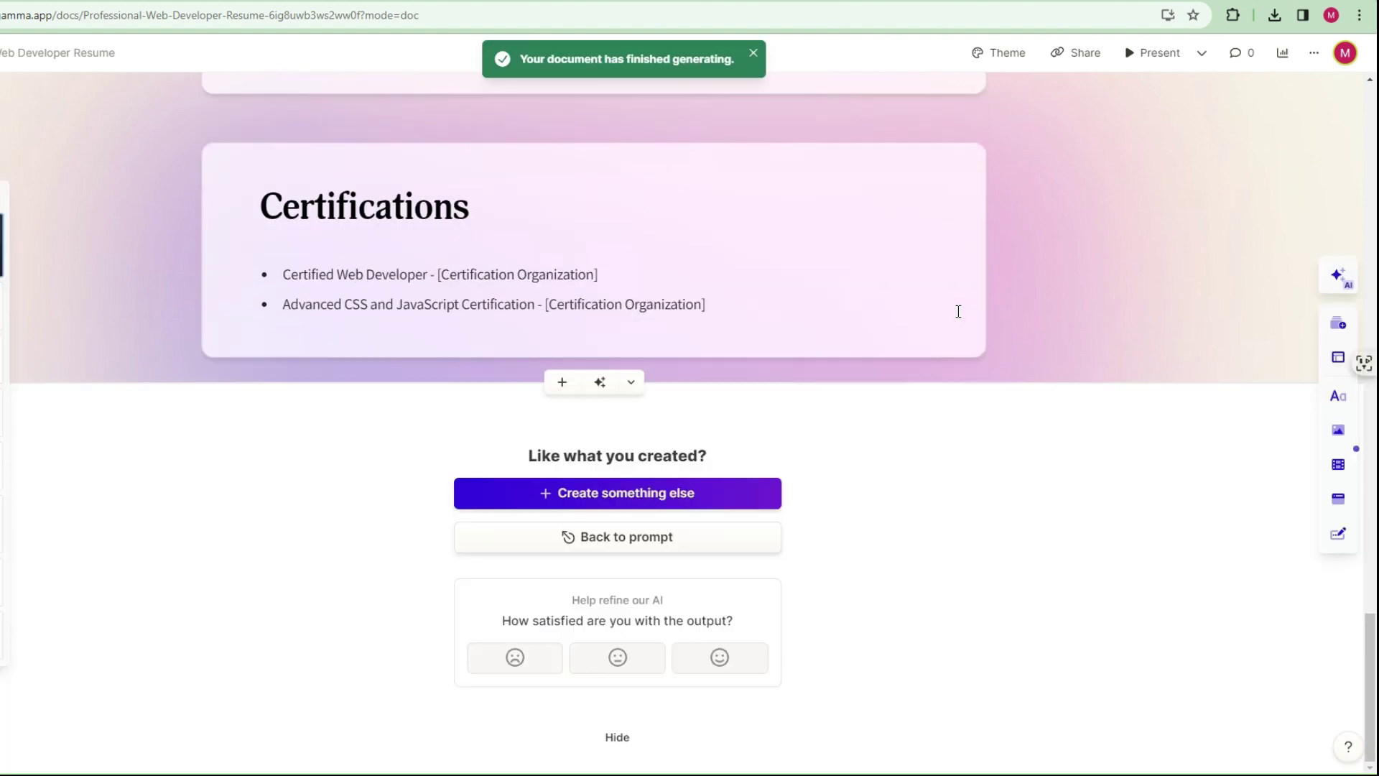
Read through the generated resume from the title card to Certifications, highlighting the university name placeholder in the Education card
{"action": "scroll", "coordinate": [714, 308], "scroll_direction": "up", "scroll_amount": 10}
{"action": "scroll", "coordinate": [685, 291], "scroll_direction": "up", "scroll_amount": 15}
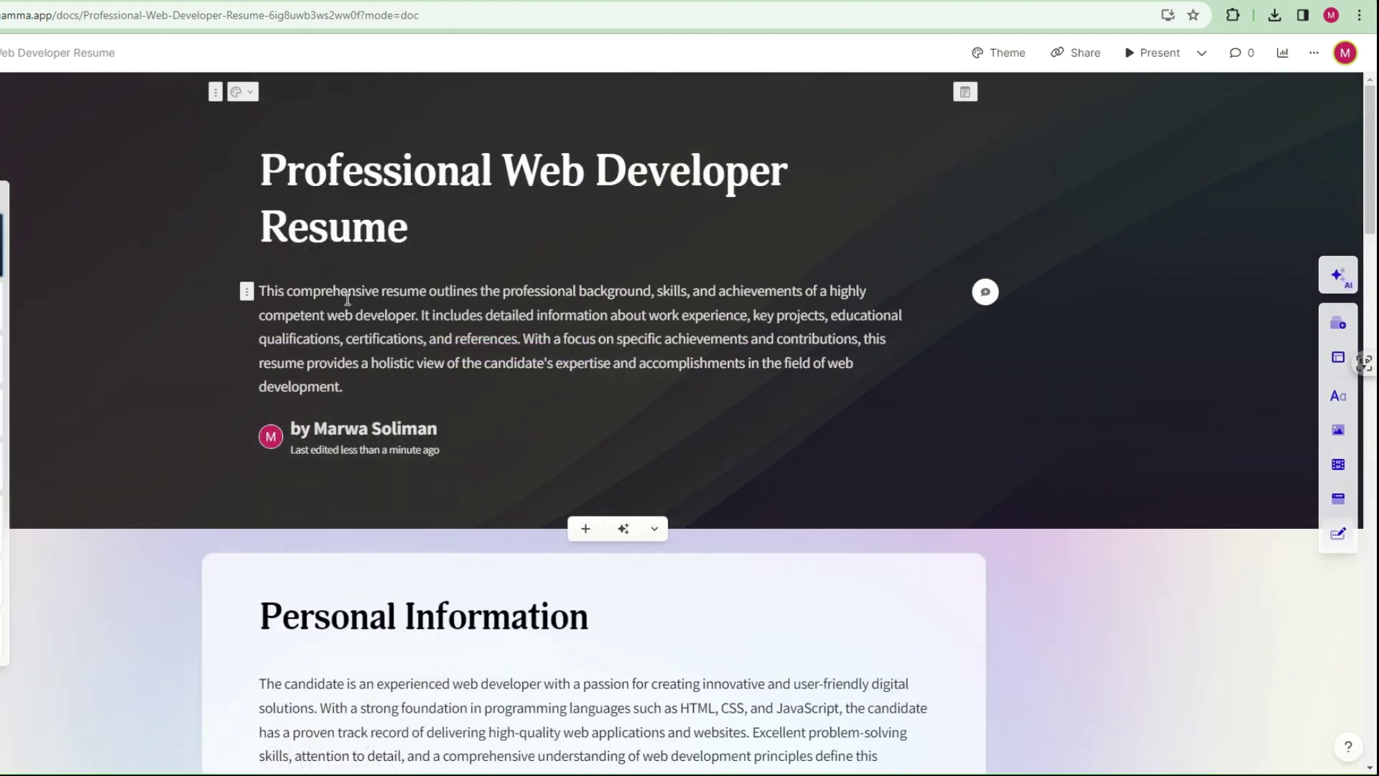
{"action": "scroll", "coordinate": [338, 273], "scroll_direction": "down", "scroll_amount": 2}
{"action": "scroll", "coordinate": [478, 335], "scroll_direction": "down", "scroll_amount": 1}
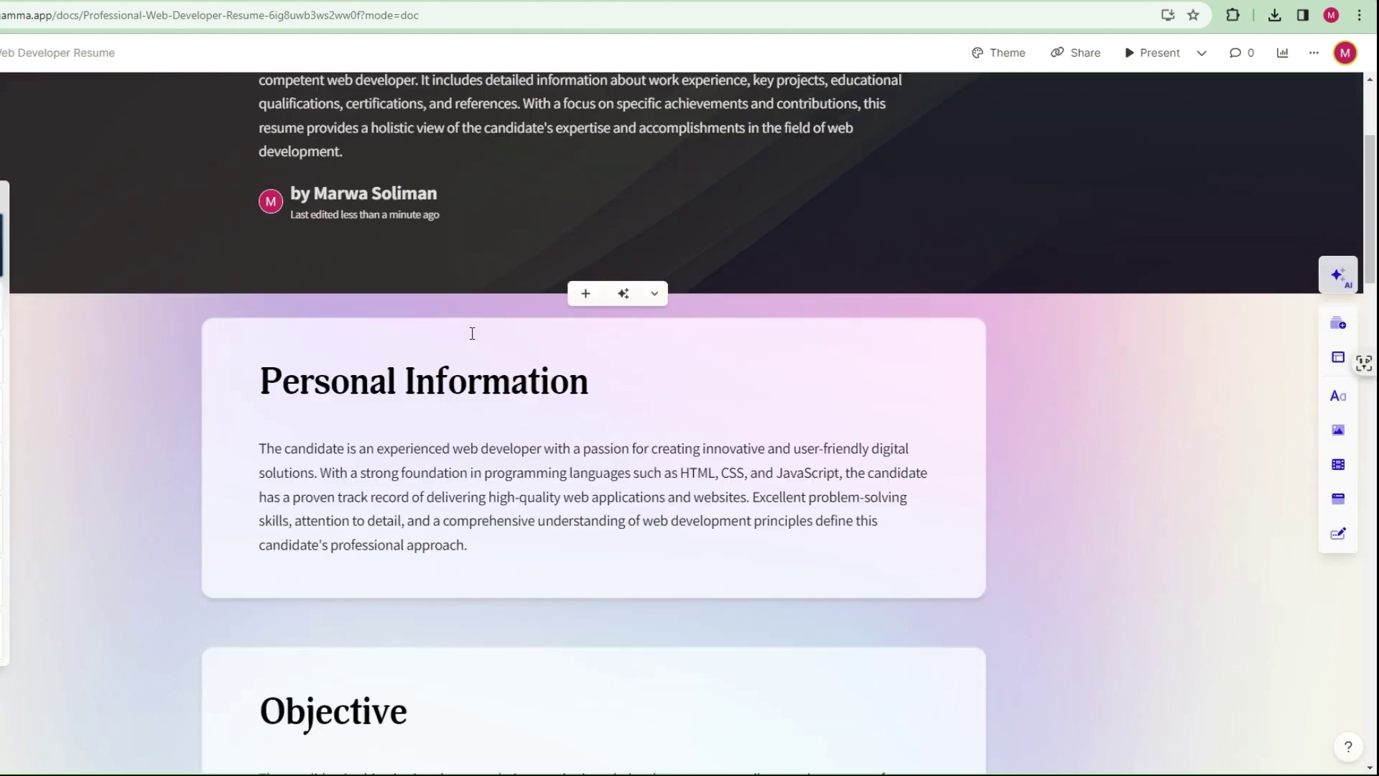
{"action": "scroll", "coordinate": [238, 362], "scroll_direction": "down", "scroll_amount": 2}
{"action": "scroll", "coordinate": [377, 279], "scroll_direction": "down", "scroll_amount": 1}
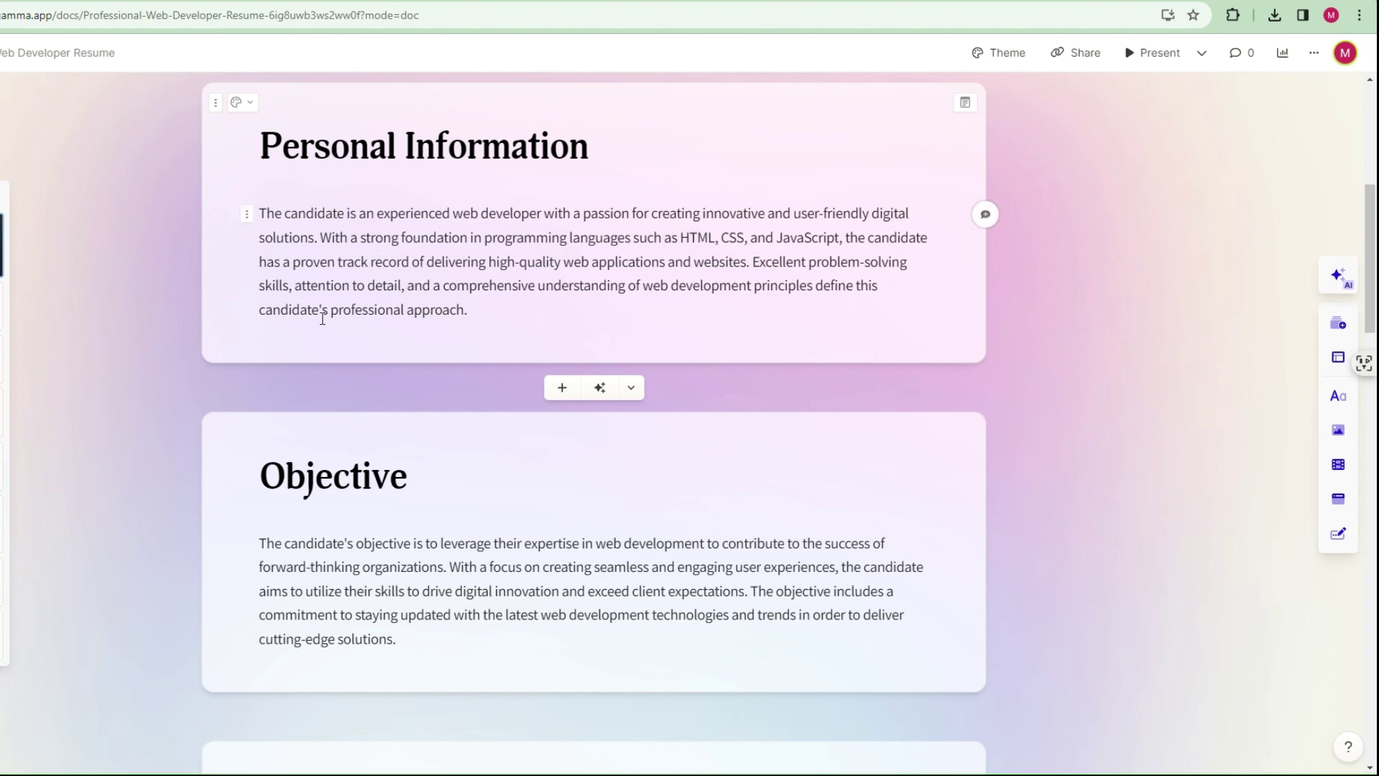
{"action": "scroll", "coordinate": [431, 467], "scroll_direction": "down", "scroll_amount": 3}
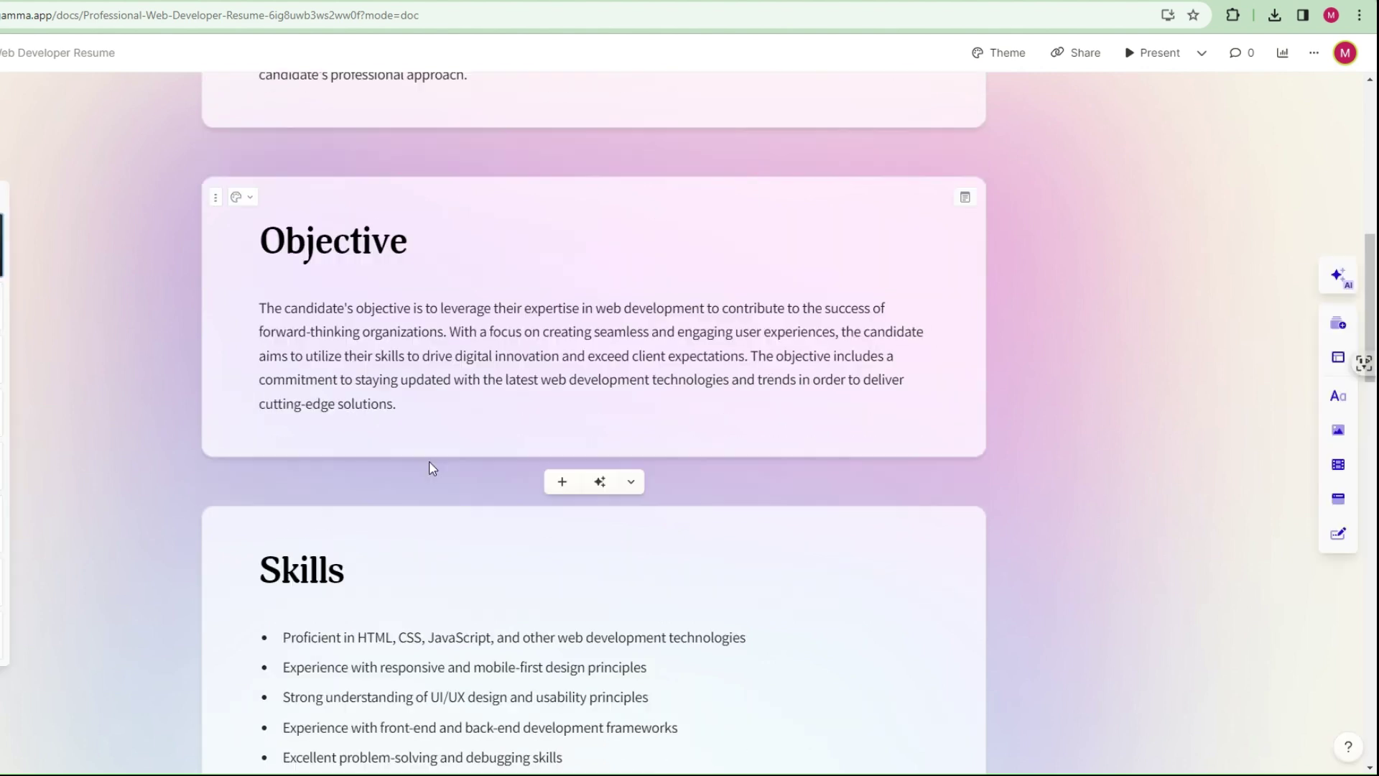
{"action": "scroll", "coordinate": [434, 391], "scroll_direction": "down", "scroll_amount": 3}
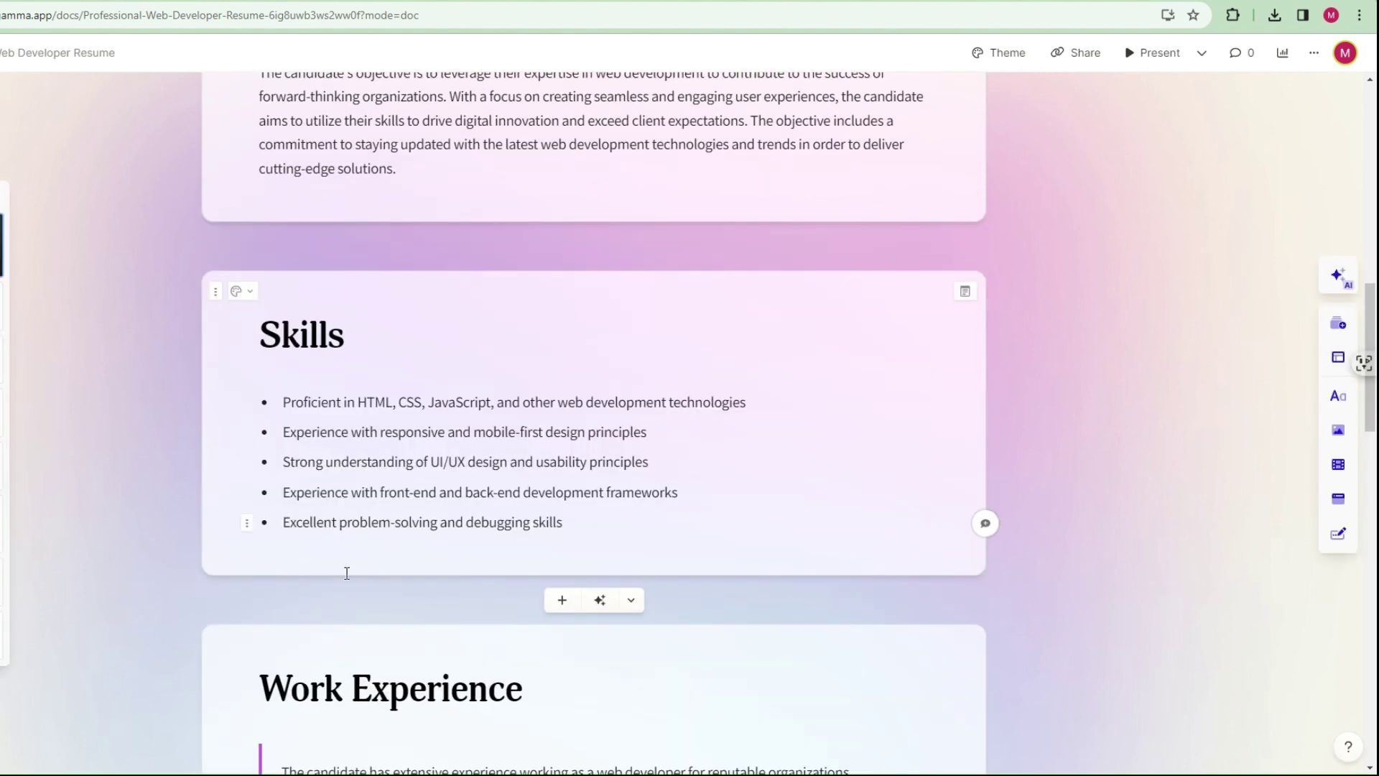
{"action": "scroll", "coordinate": [345, 573], "scroll_direction": "down", "scroll_amount": 5}
{"action": "scroll", "coordinate": [401, 568], "scroll_direction": "down", "scroll_amount": 1}
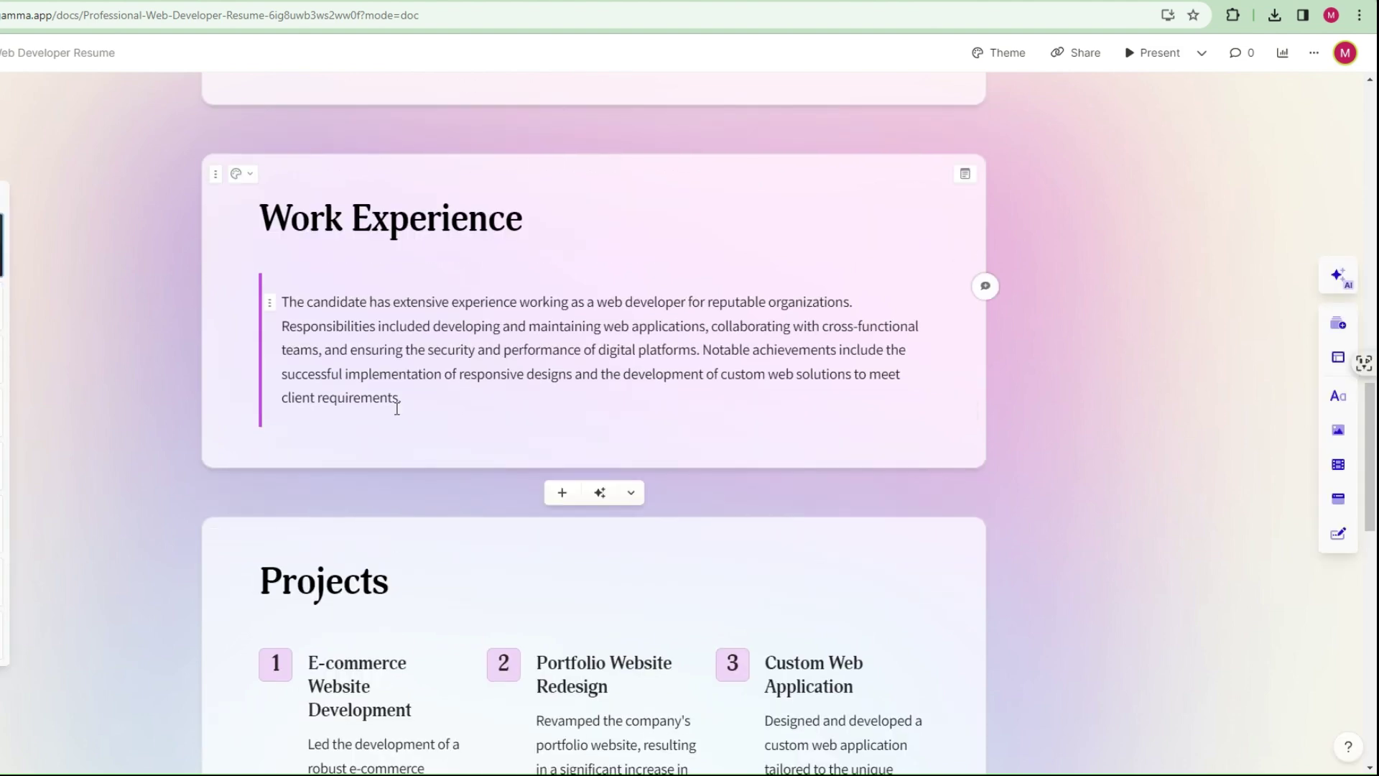
{"action": "scroll", "coordinate": [360, 471], "scroll_direction": "down", "scroll_amount": 5}
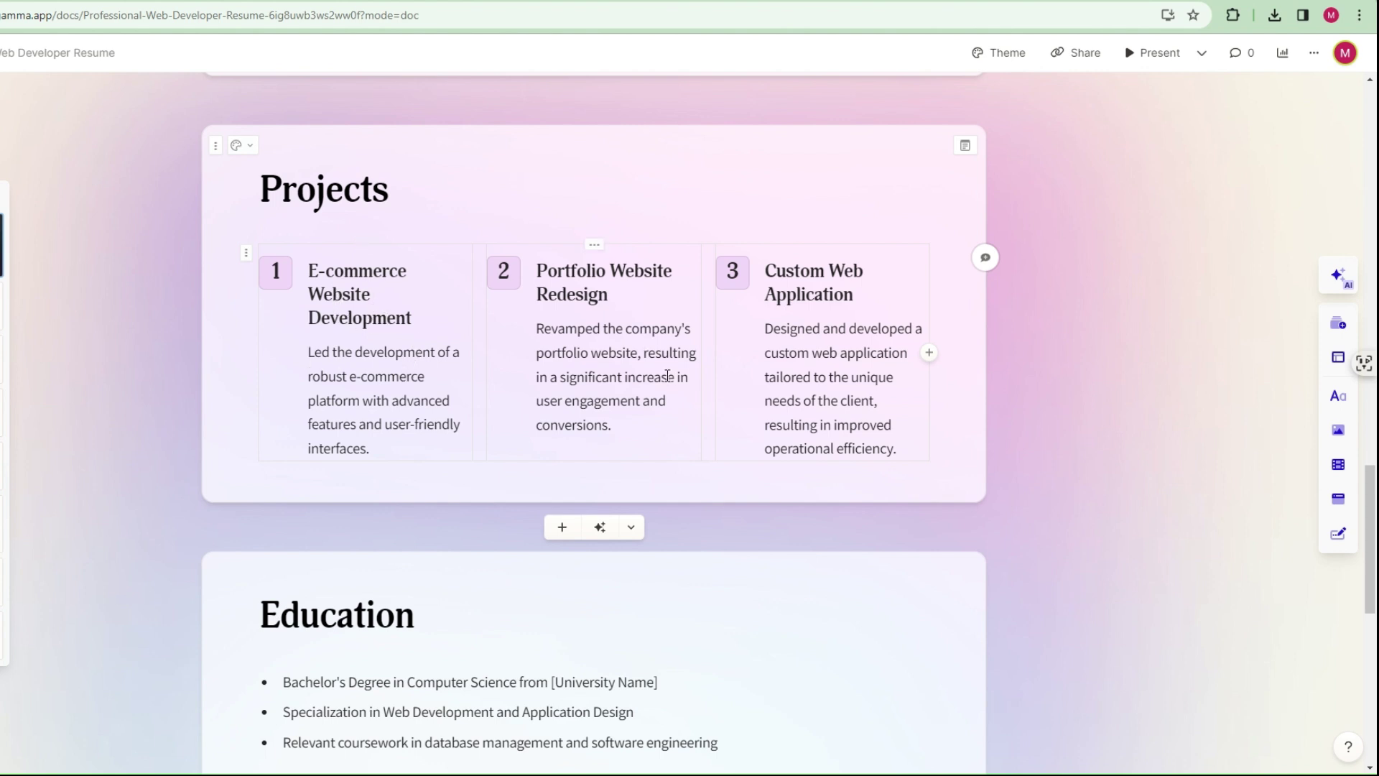
{"action": "scroll", "coordinate": [498, 570], "scroll_direction": "down", "scroll_amount": 2}
{"action": "scroll", "coordinate": [370, 516], "scroll_direction": "down", "scroll_amount": 2}
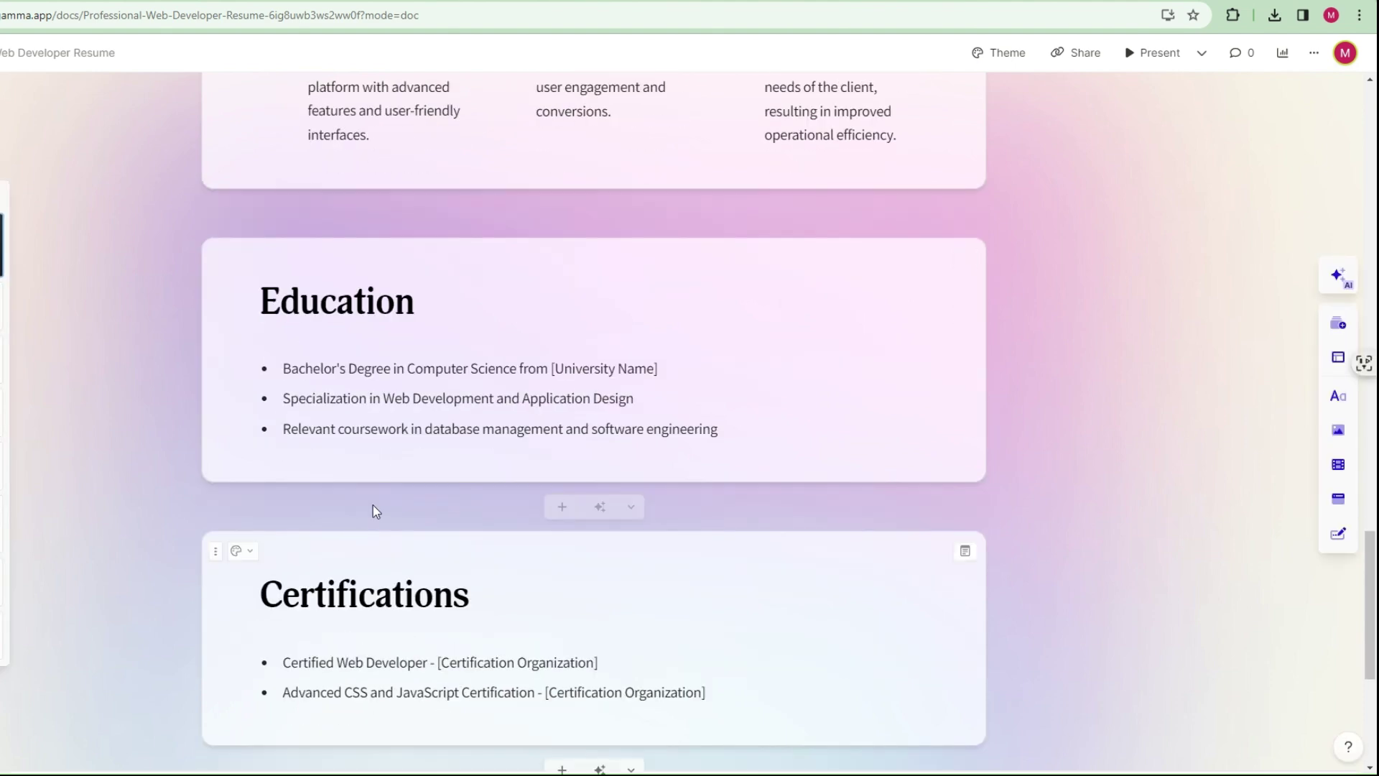
{"action": "left_click_drag", "start_coordinate": [555, 368], "coordinate": [655, 369]}
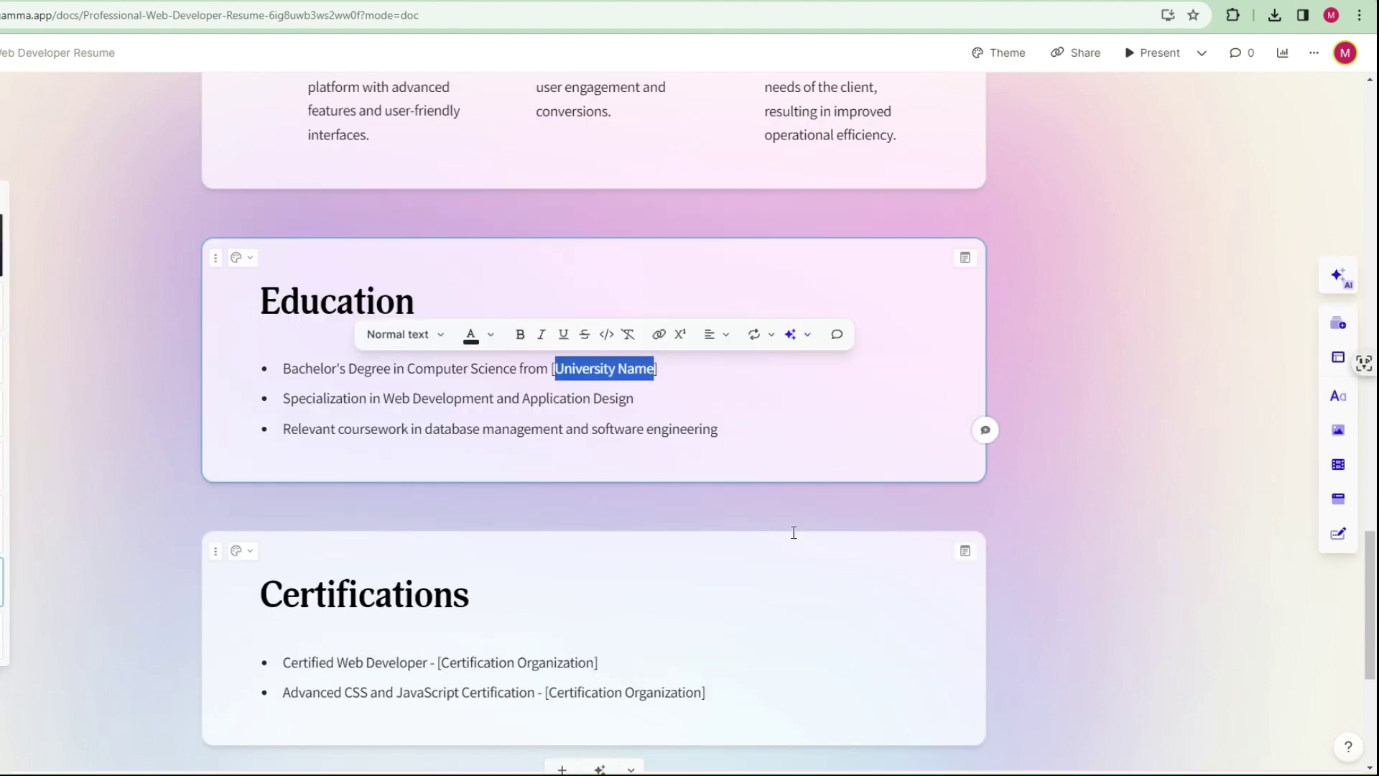
{"action": "scroll", "coordinate": [791, 532], "scroll_direction": "down", "scroll_amount": 3}
{"action": "scroll", "coordinate": [632, 391], "scroll_direction": "down", "scroll_amount": 2}
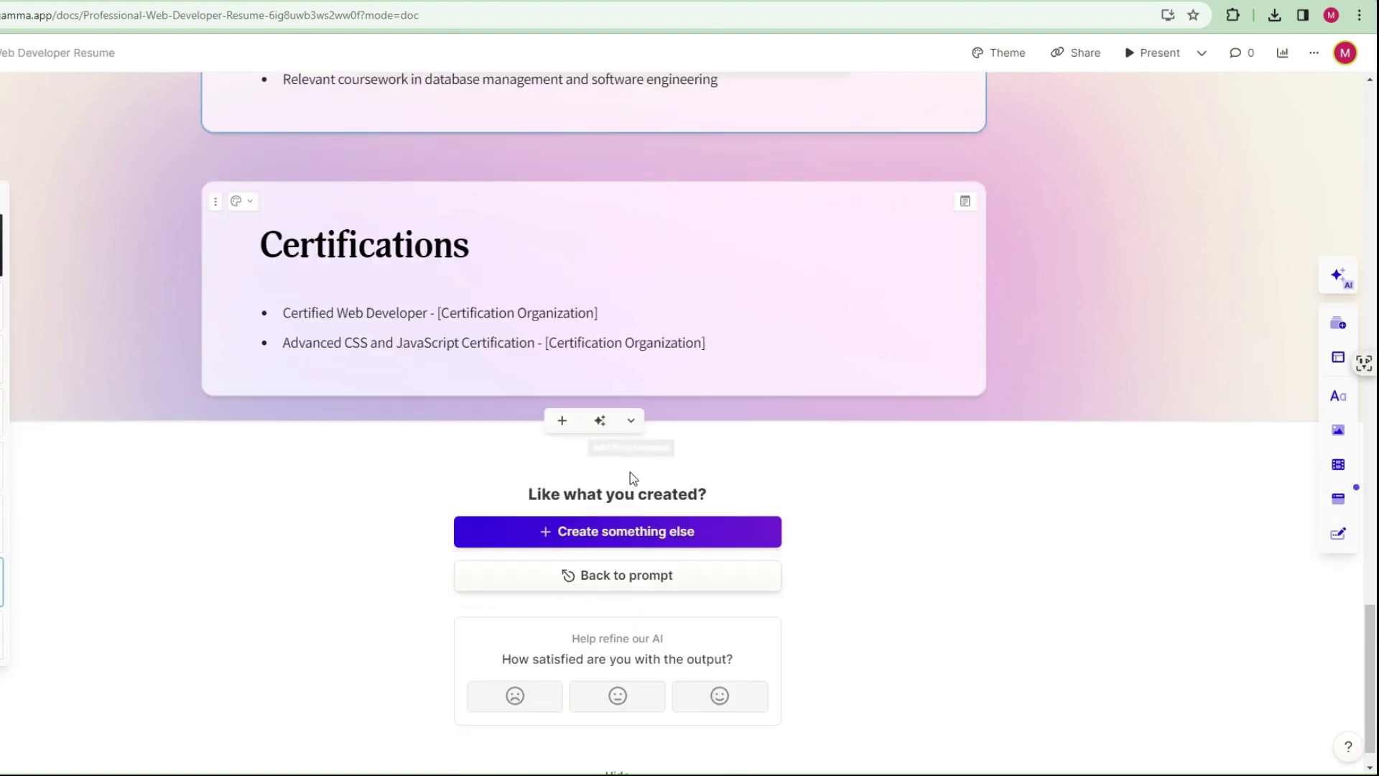
{"action": "scroll", "coordinate": [438, 428], "scroll_direction": "up", "scroll_amount": 15}
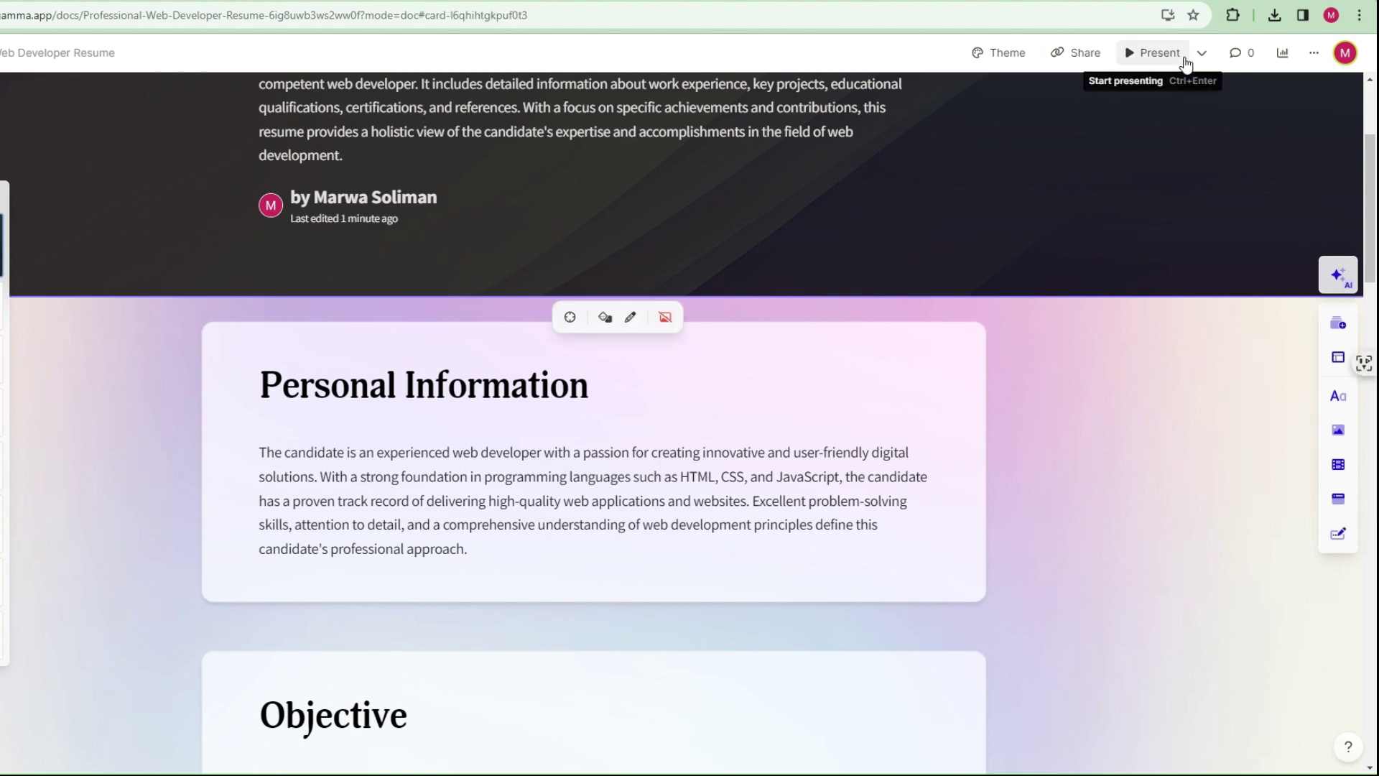
Preview the resume in presentation mode, advance to the Personal Information card, and exit the presentation
{"action": "left_click", "coordinate": [1186, 53]}
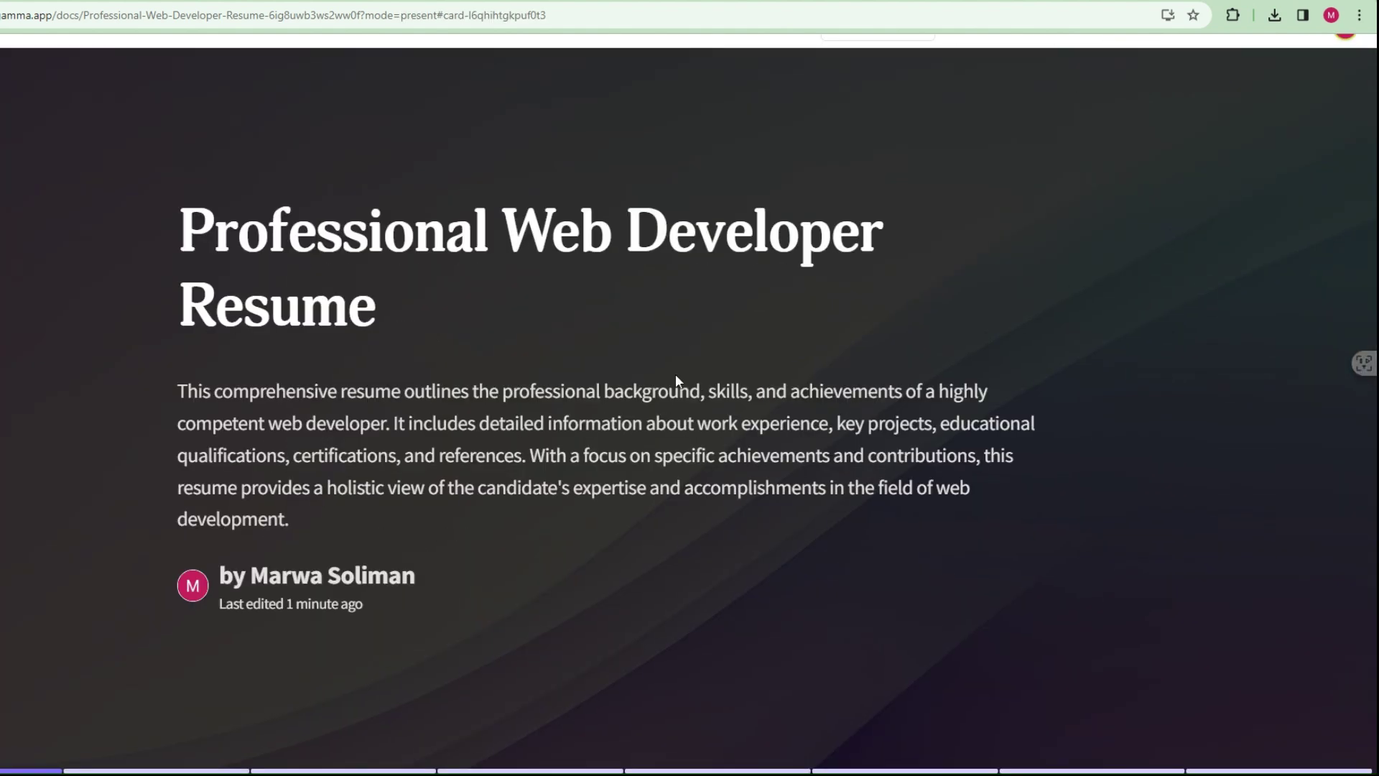
{"action": "key", "text": "Right"}
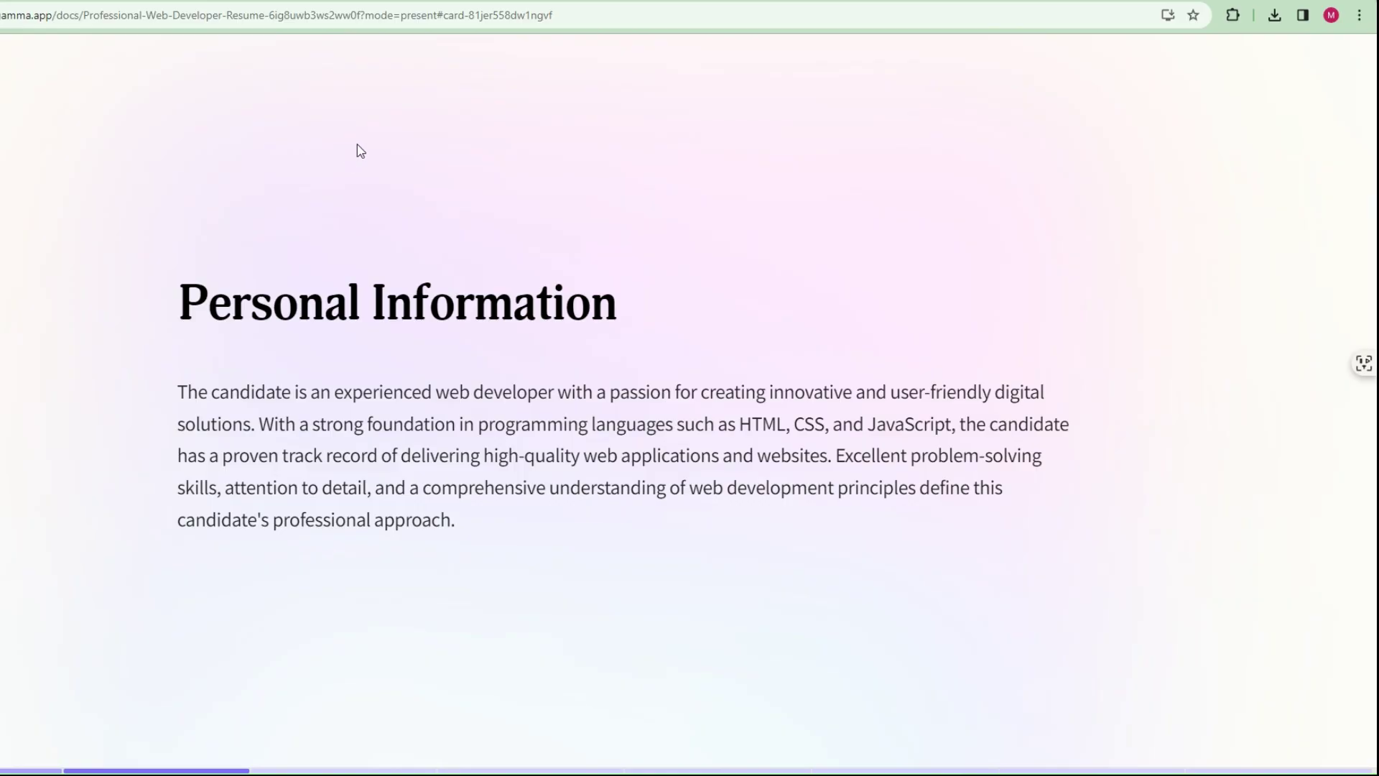
{"action": "key", "text": "Escape"}
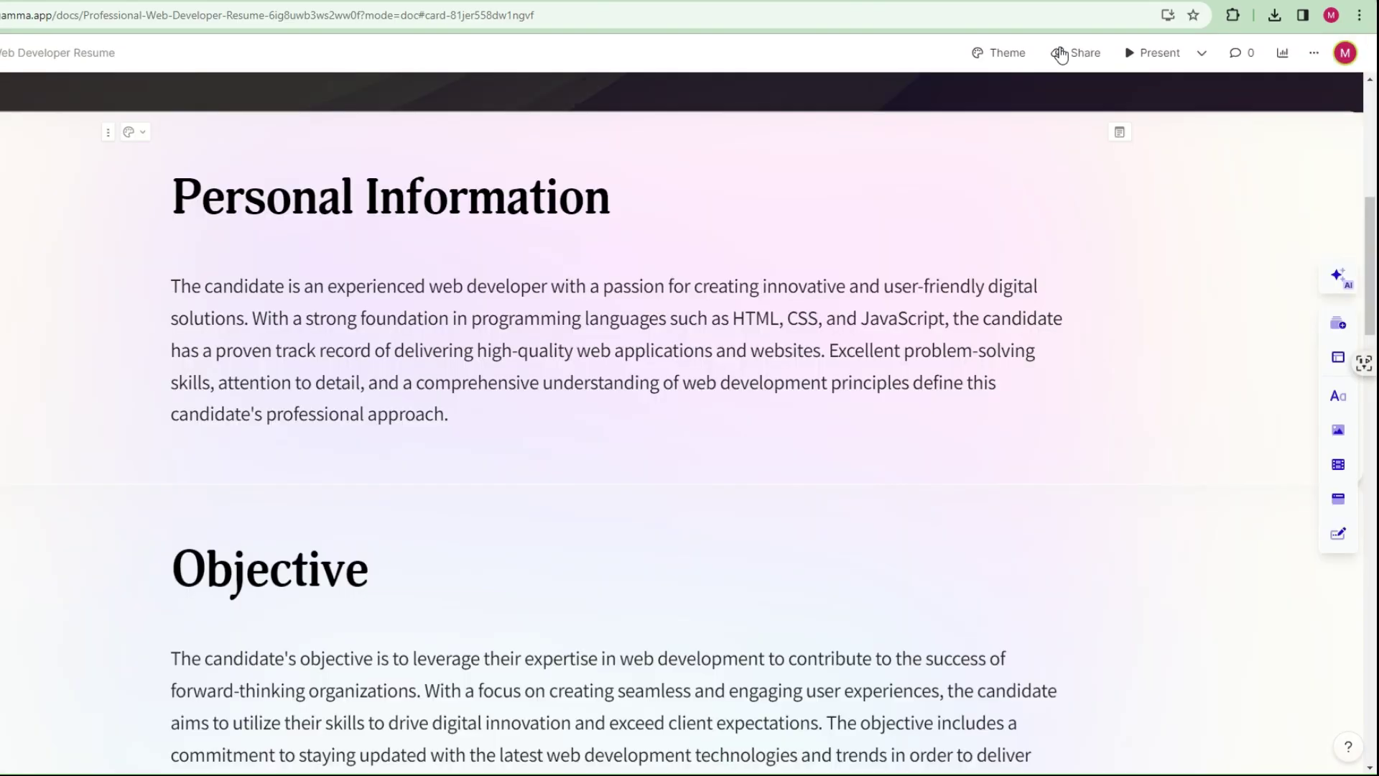
Look at the resume's PDF and PowerPoint export options and close the sharing dialog
{"action": "left_click", "coordinate": [1060, 53]}
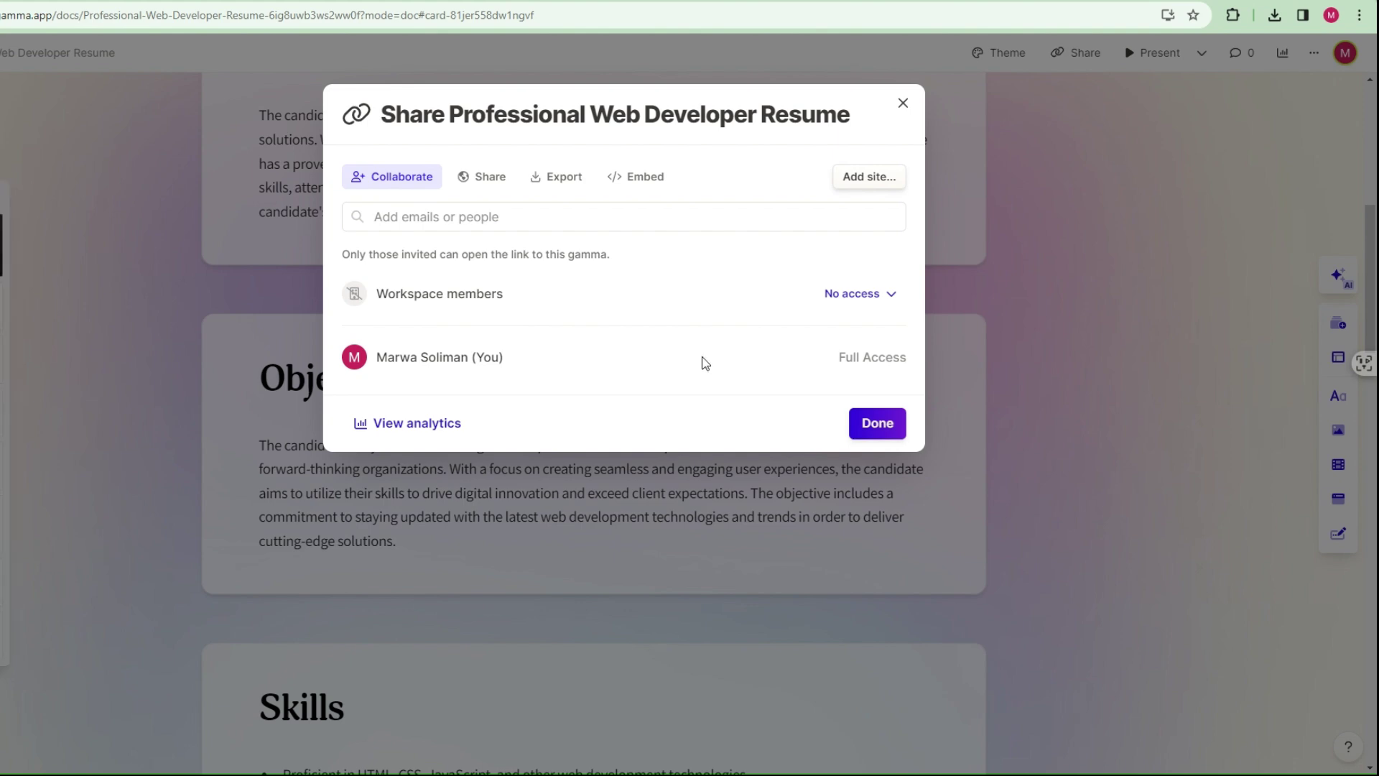
{"action": "left_click", "coordinate": [555, 178]}
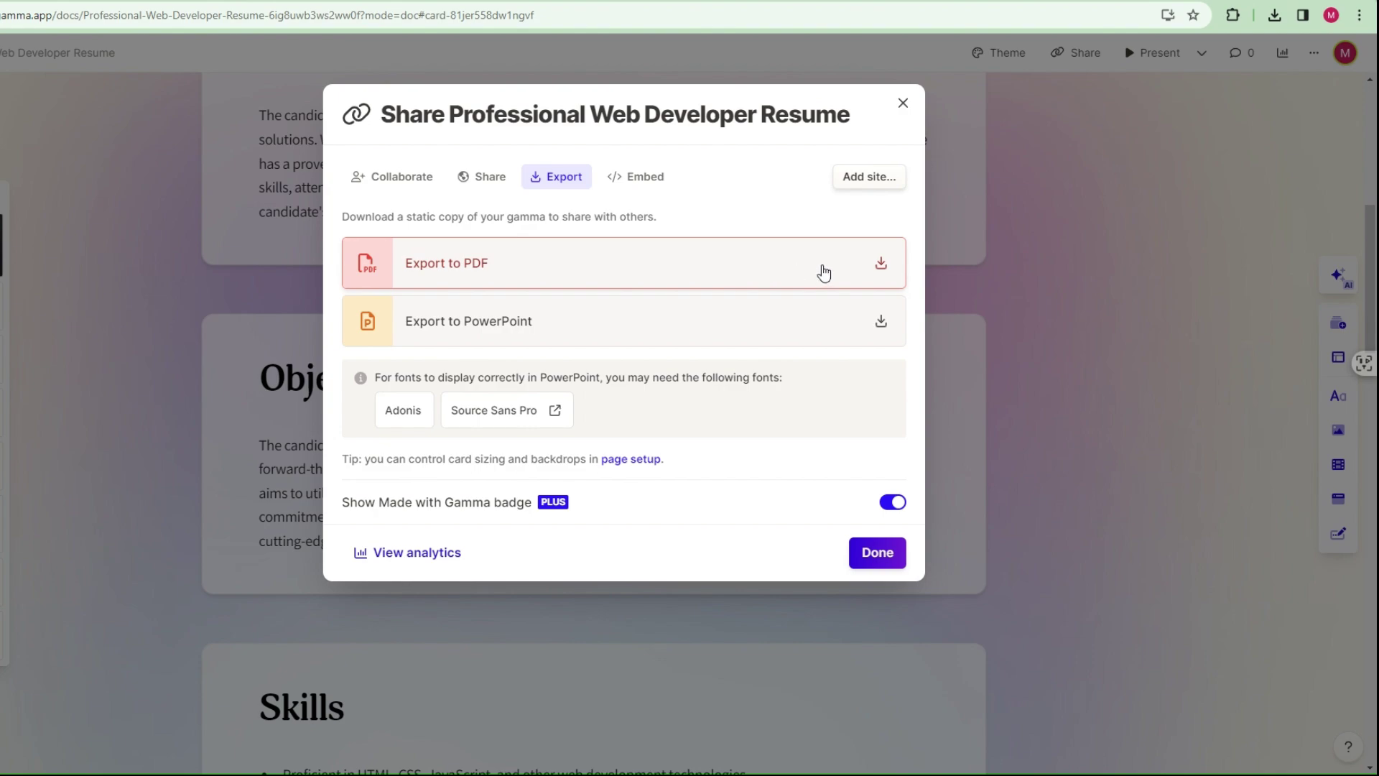
{"action": "key", "text": "Escape"}
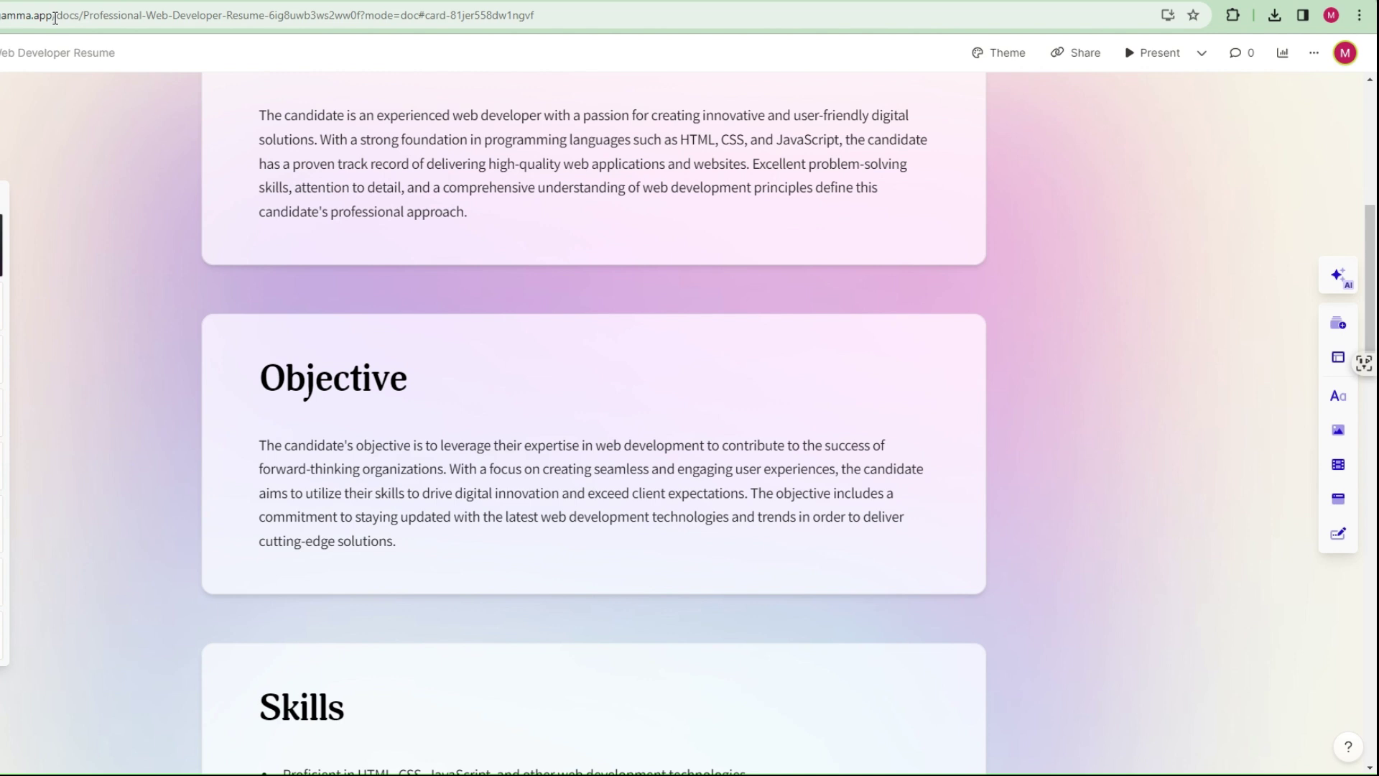
Go back to the AI generation page and choose Webpage as the type of content to create
{"action": "left_click_drag", "start_coordinate": [55, 18], "coordinate": [626, 7]}
{"action": "key", "text": "BackSpace"}
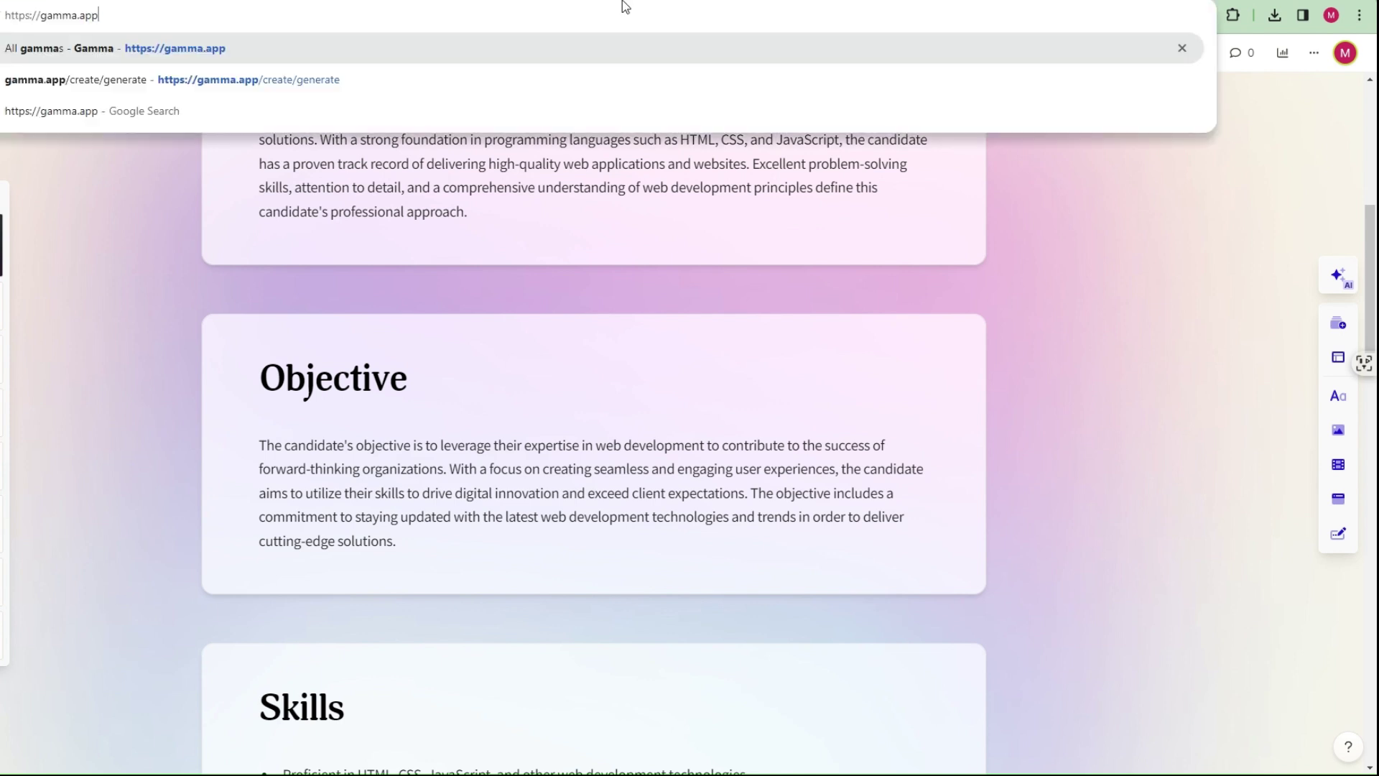
{"action": "left_click", "coordinate": [298, 77]}
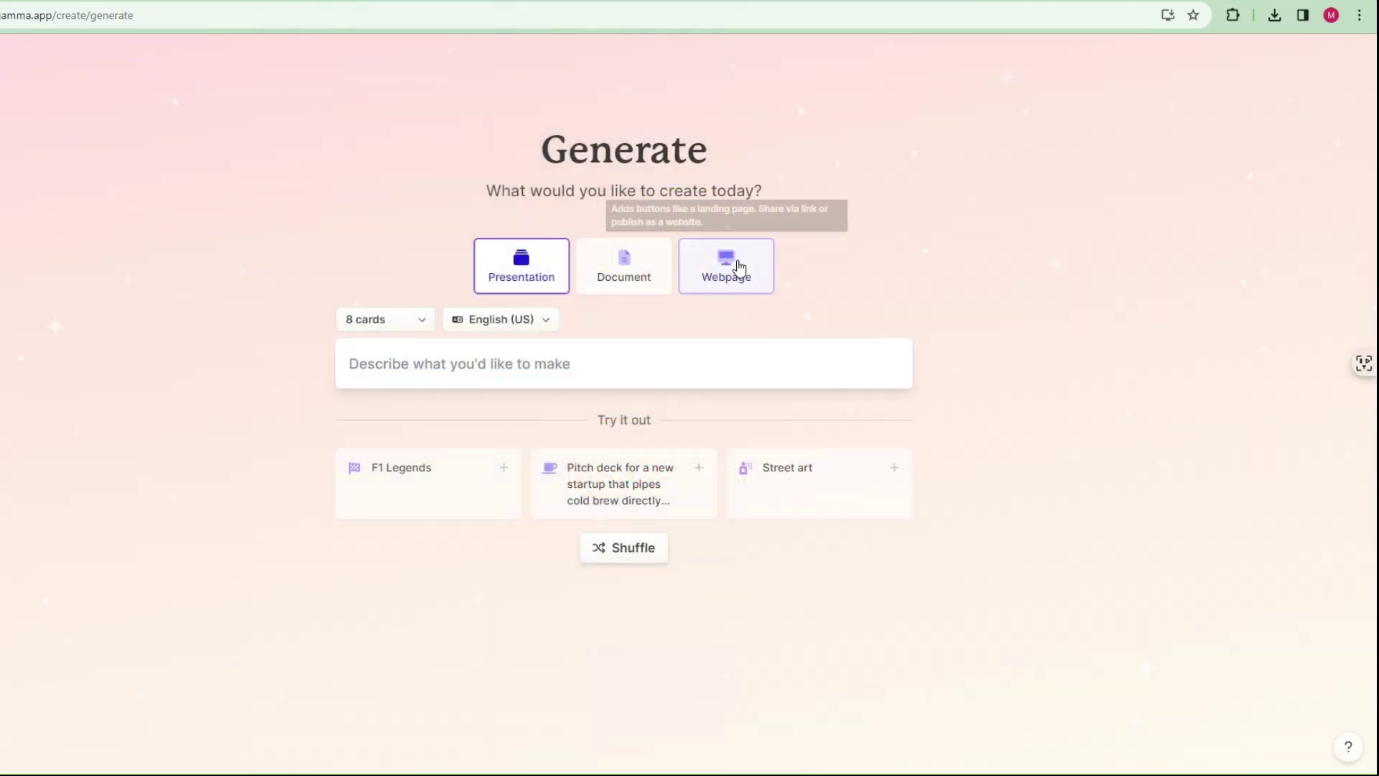
{"action": "left_click", "coordinate": [732, 273]}
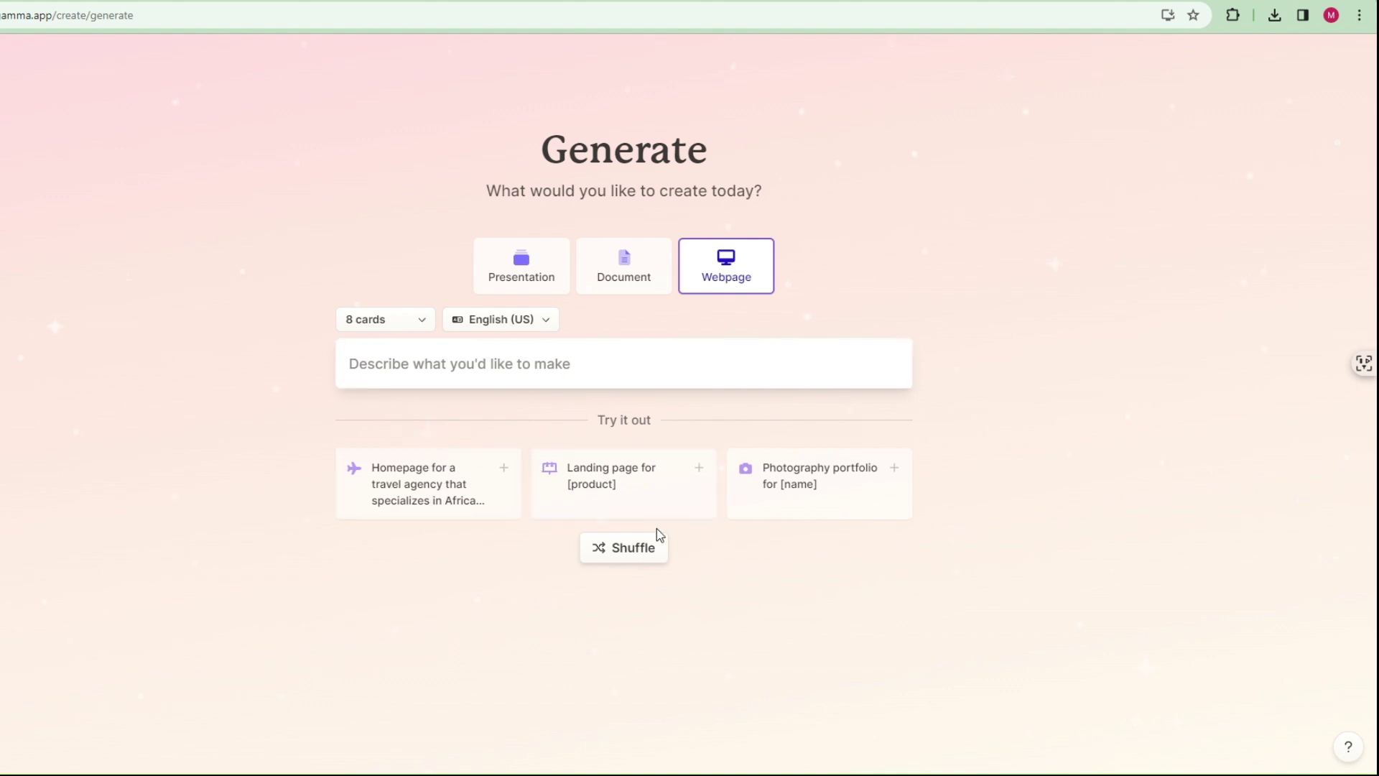
Use the suggested landing page prompt, edit it to "Landing page for [IC3 free course]", and generate the outline
{"action": "left_click", "coordinate": [647, 474]}
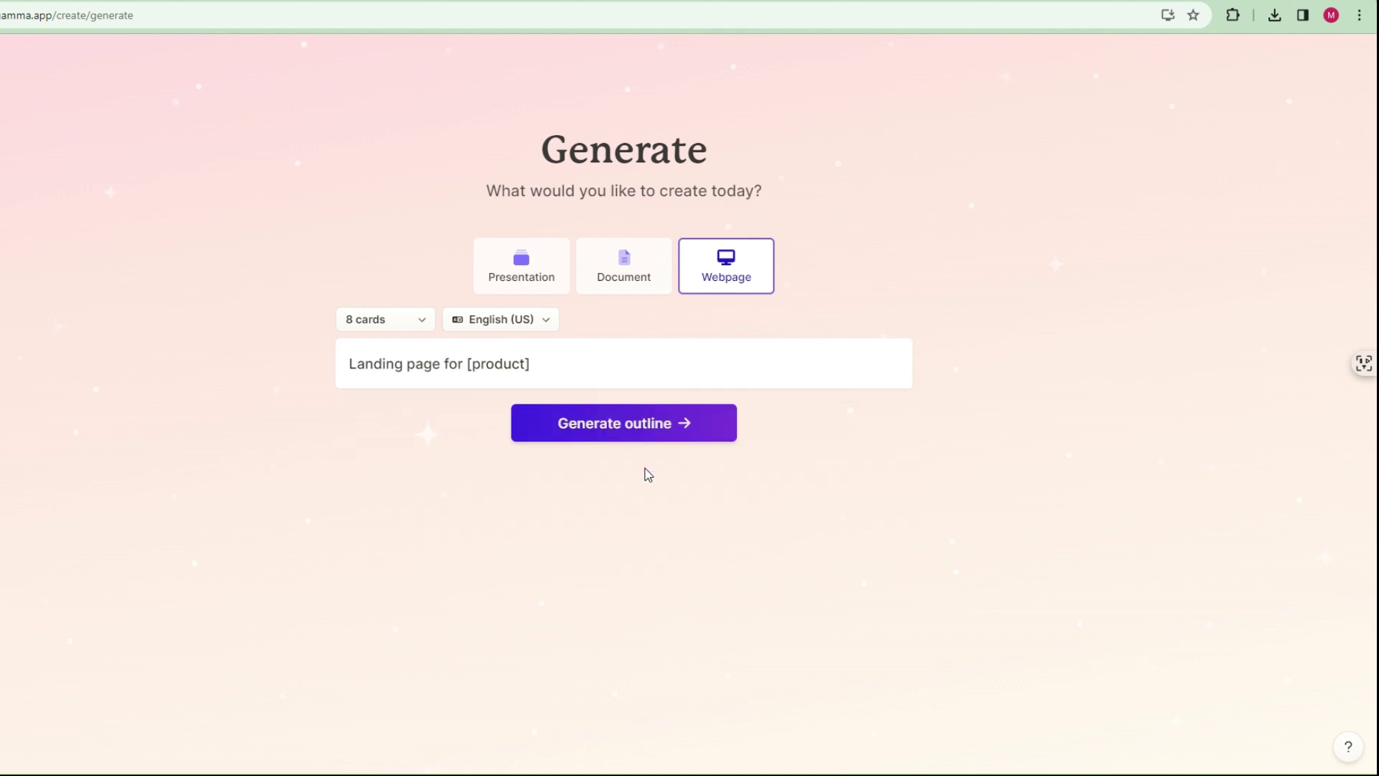
{"action": "double_click", "coordinate": [519, 364]}
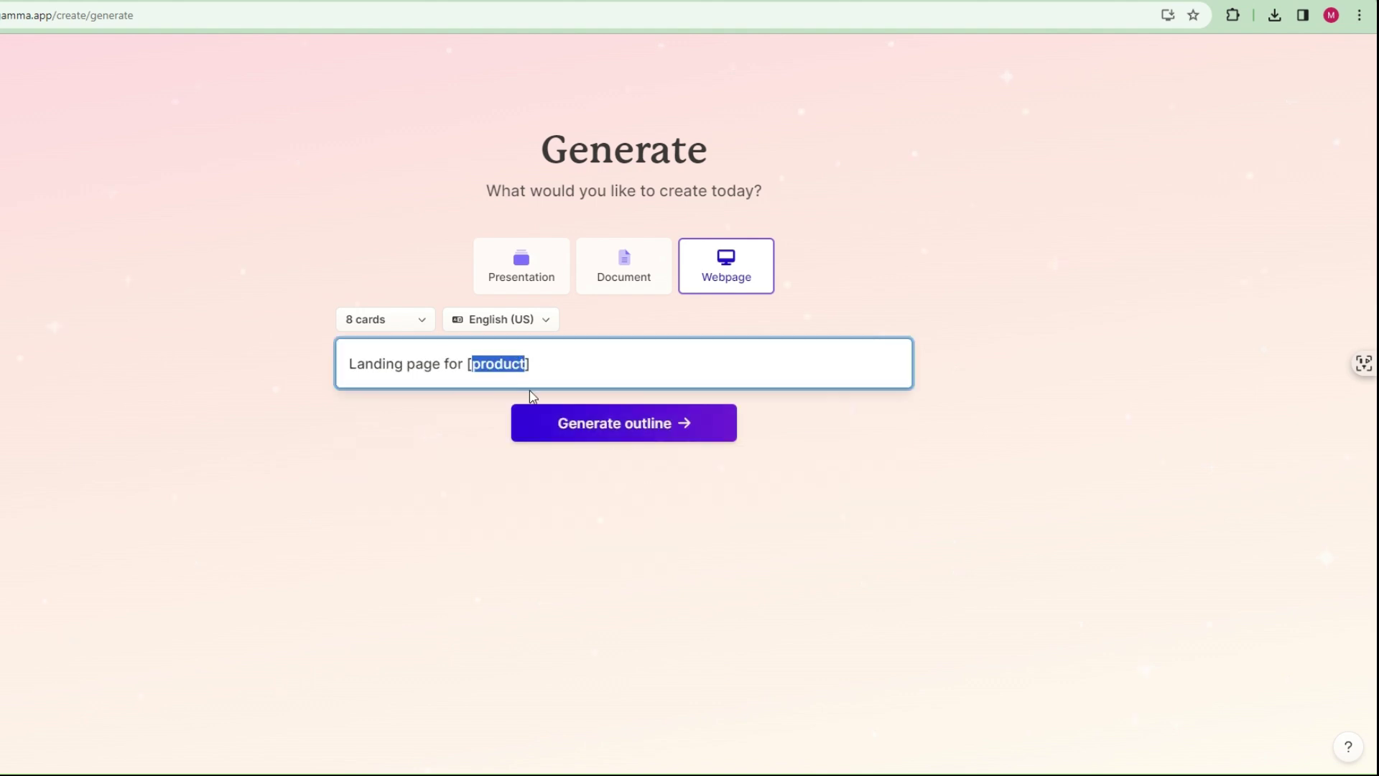
{"action": "type", "text": "l"}
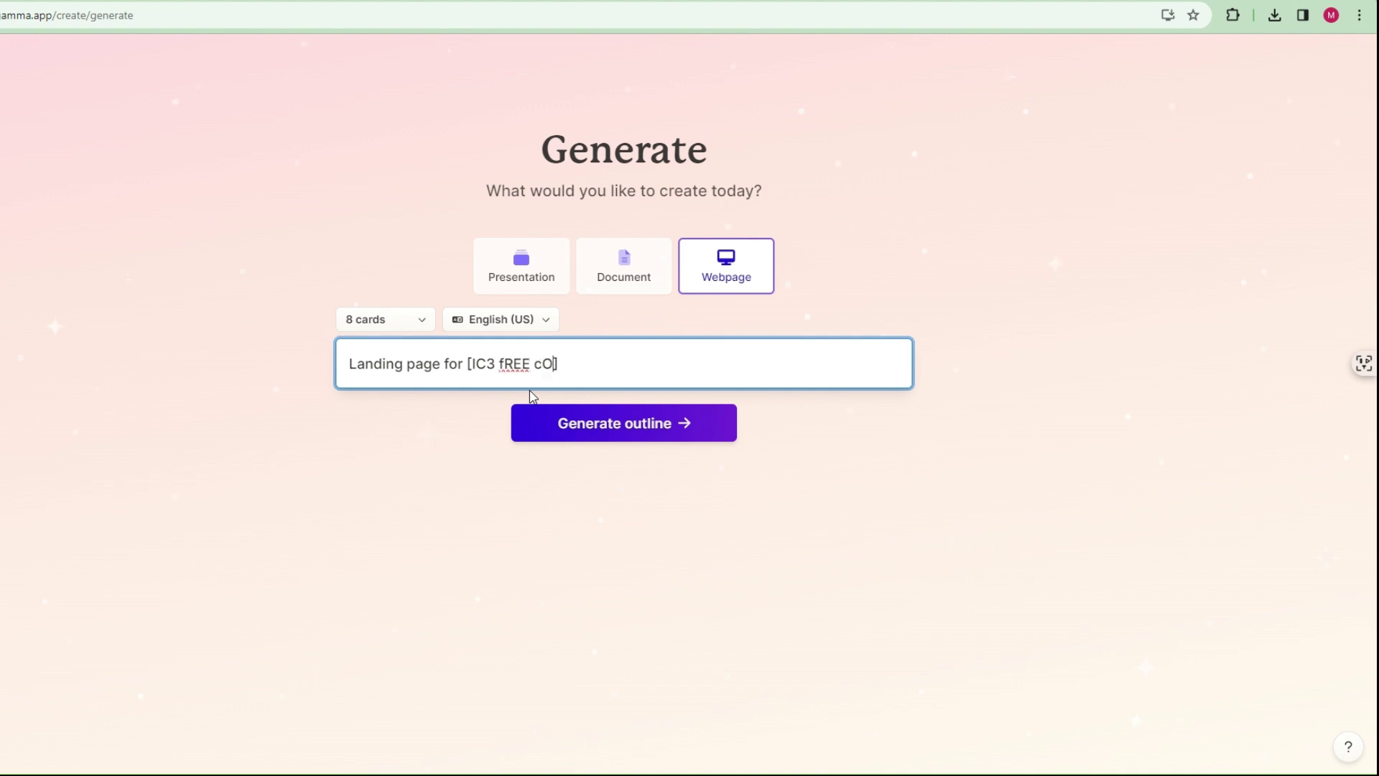
{"action": "key", "text": "BackSpace"}
{"action": "key", "text": "BackSpace"}
{"action": "key", "text": "BackSpace"}
{"action": "key", "text": "BackSpace"}
{"action": "key", "text": "BackSpace"}
{"action": "key", "text": "BackSpace"}
{"action": "key", "text": "BackSpace"}
{"action": "key", "text": "BackSpace"}
{"action": "key", "text": "BackSpace"}
{"action": "type", "text": "free course"}
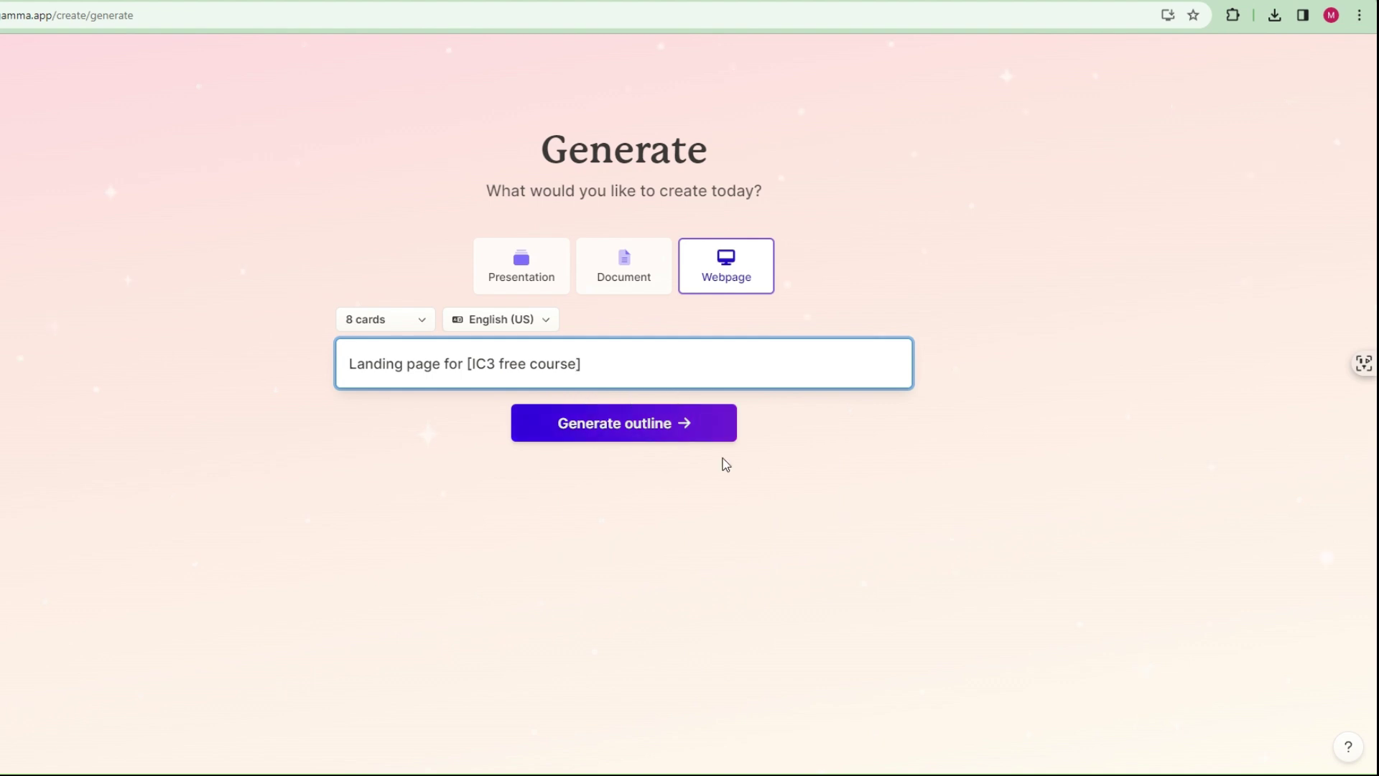
{"action": "left_click", "coordinate": [657, 424]}
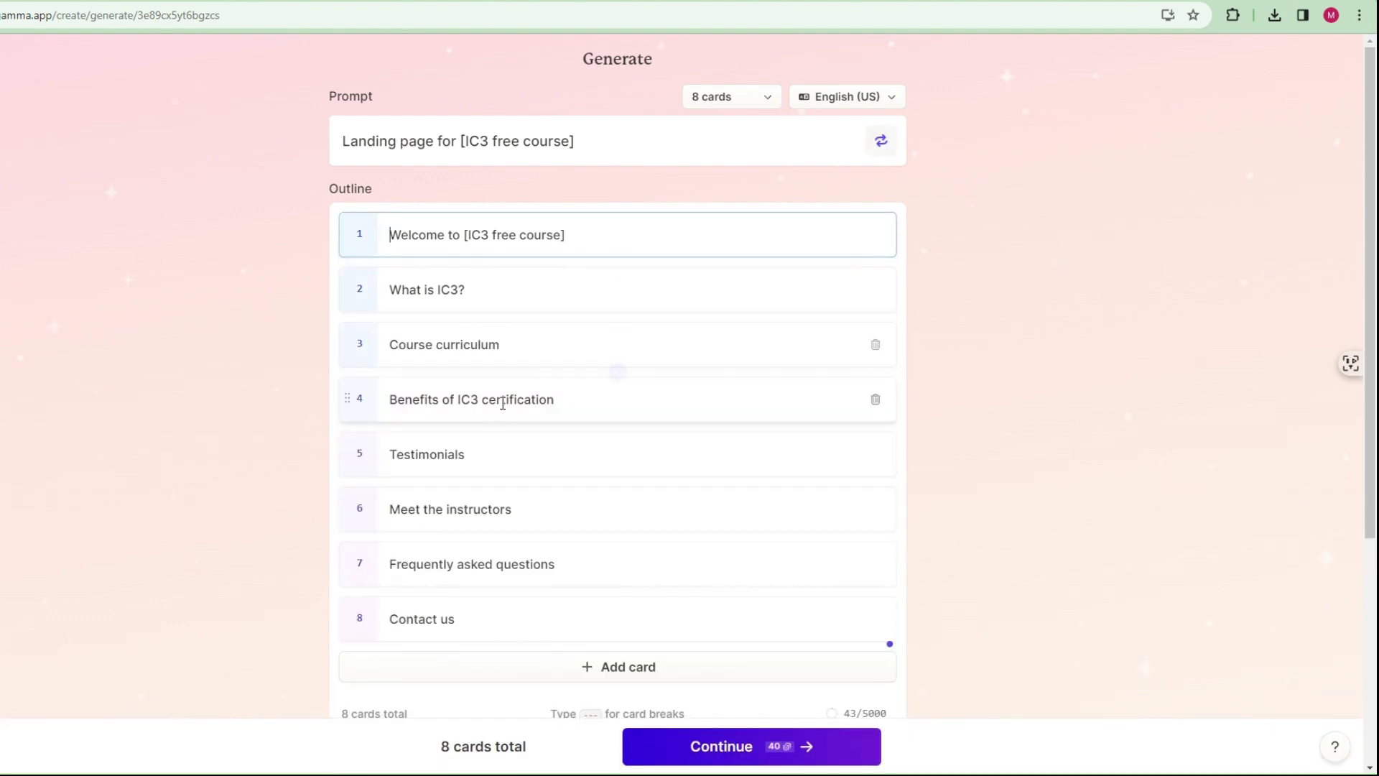
Review the landing page outline with its text and image settings, and continue to the theme selection
{"action": "scroll", "coordinate": [526, 479], "scroll_direction": "down", "scroll_amount": 2}
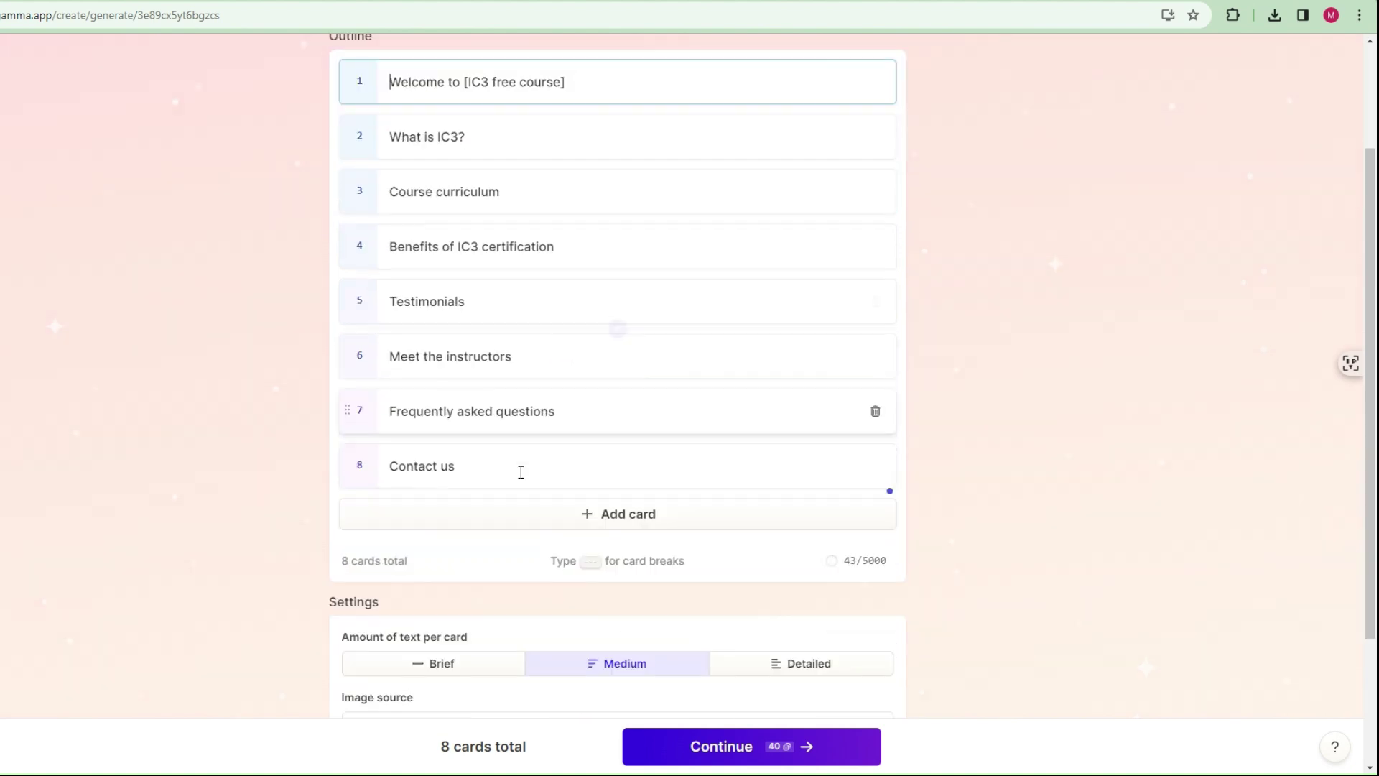
{"action": "scroll", "coordinate": [572, 460], "scroll_direction": "down", "scroll_amount": 2}
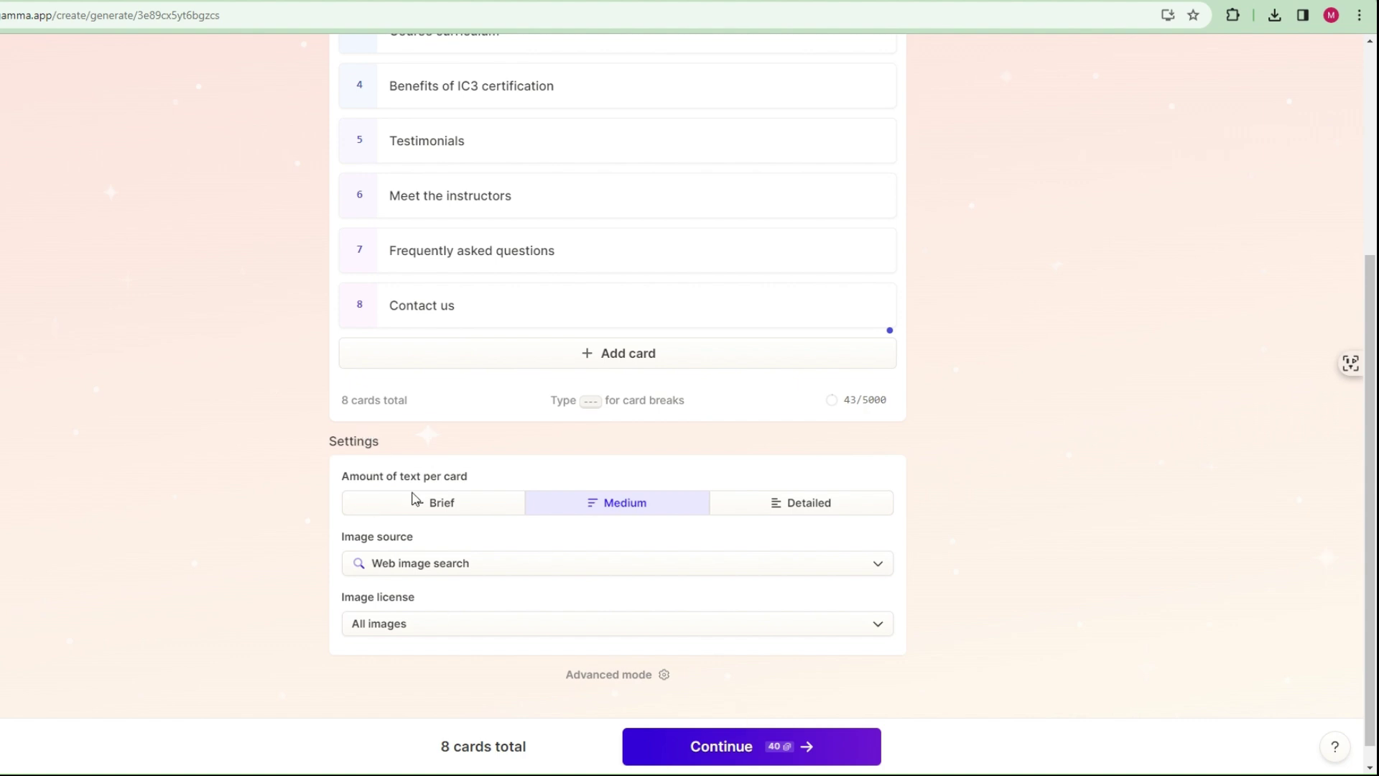
{"action": "left_click", "coordinate": [725, 749]}
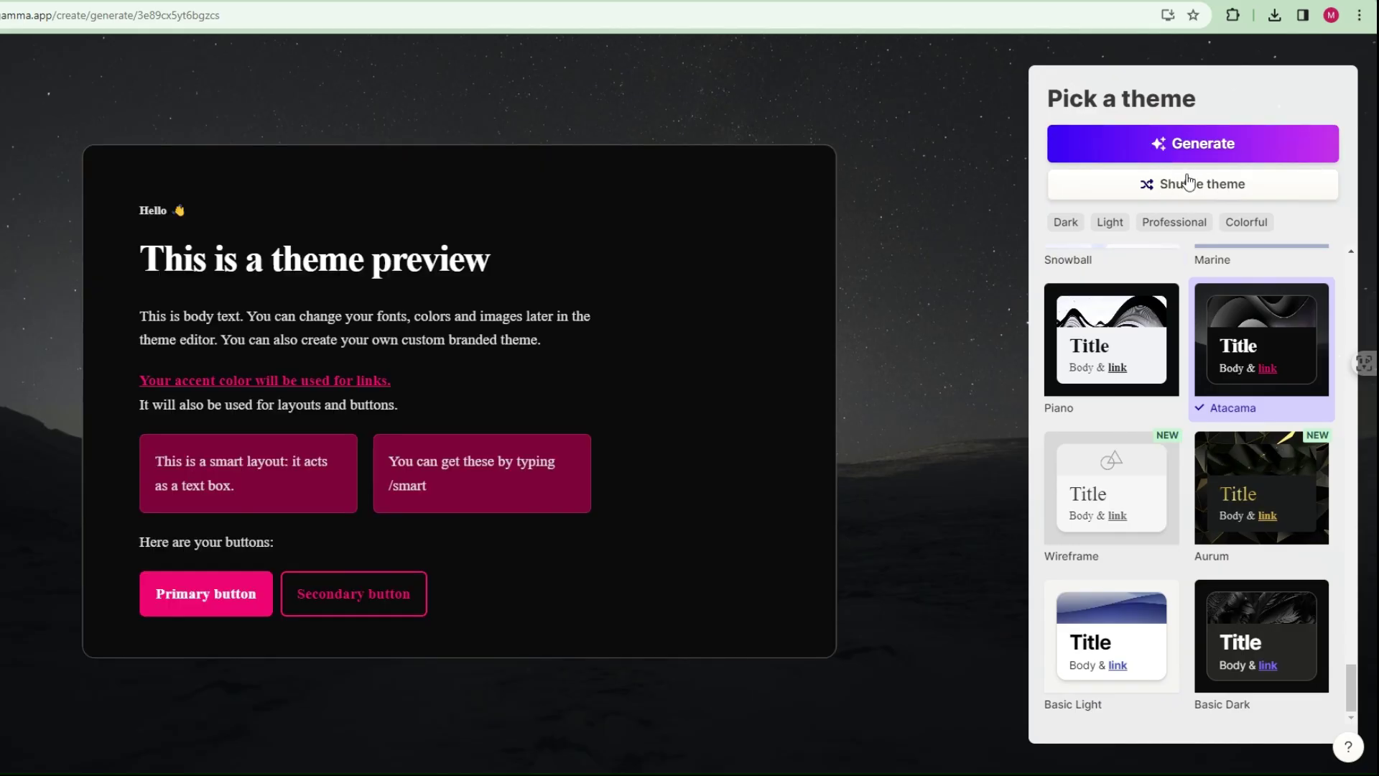
Filter the themes to Professional, choose the Aurora theme, and generate the landing page
{"action": "left_click", "coordinate": [1174, 222]}
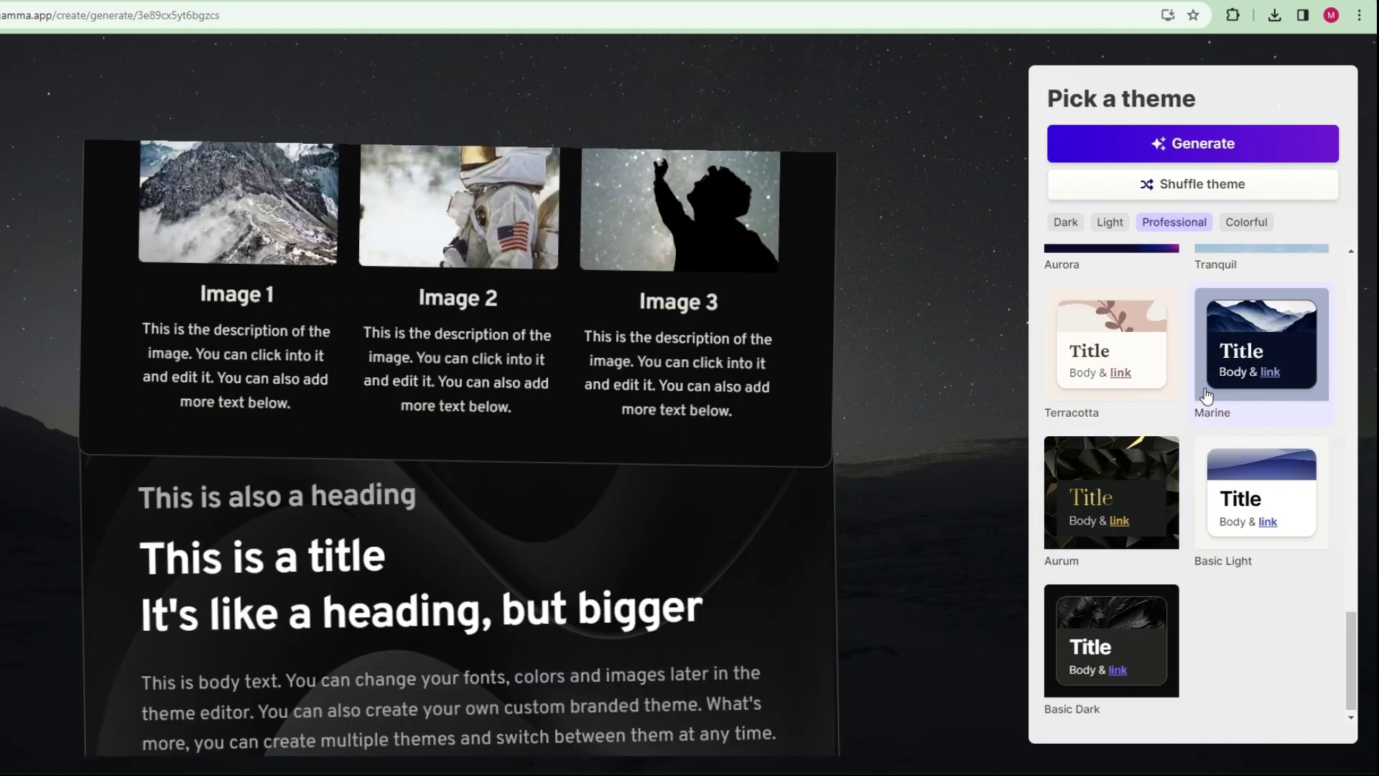
{"action": "scroll", "coordinate": [1168, 403], "scroll_direction": "up", "scroll_amount": 5}
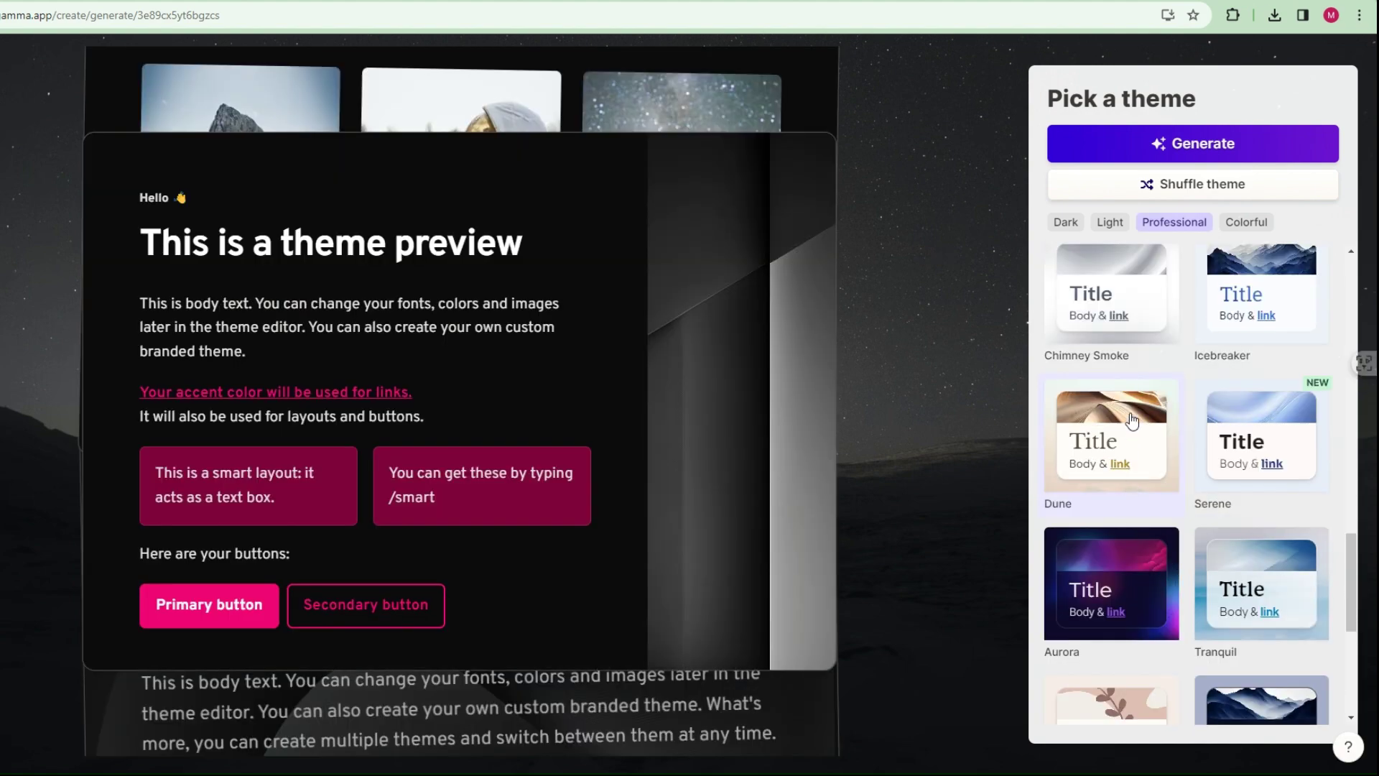
{"action": "left_click", "coordinate": [1123, 558]}
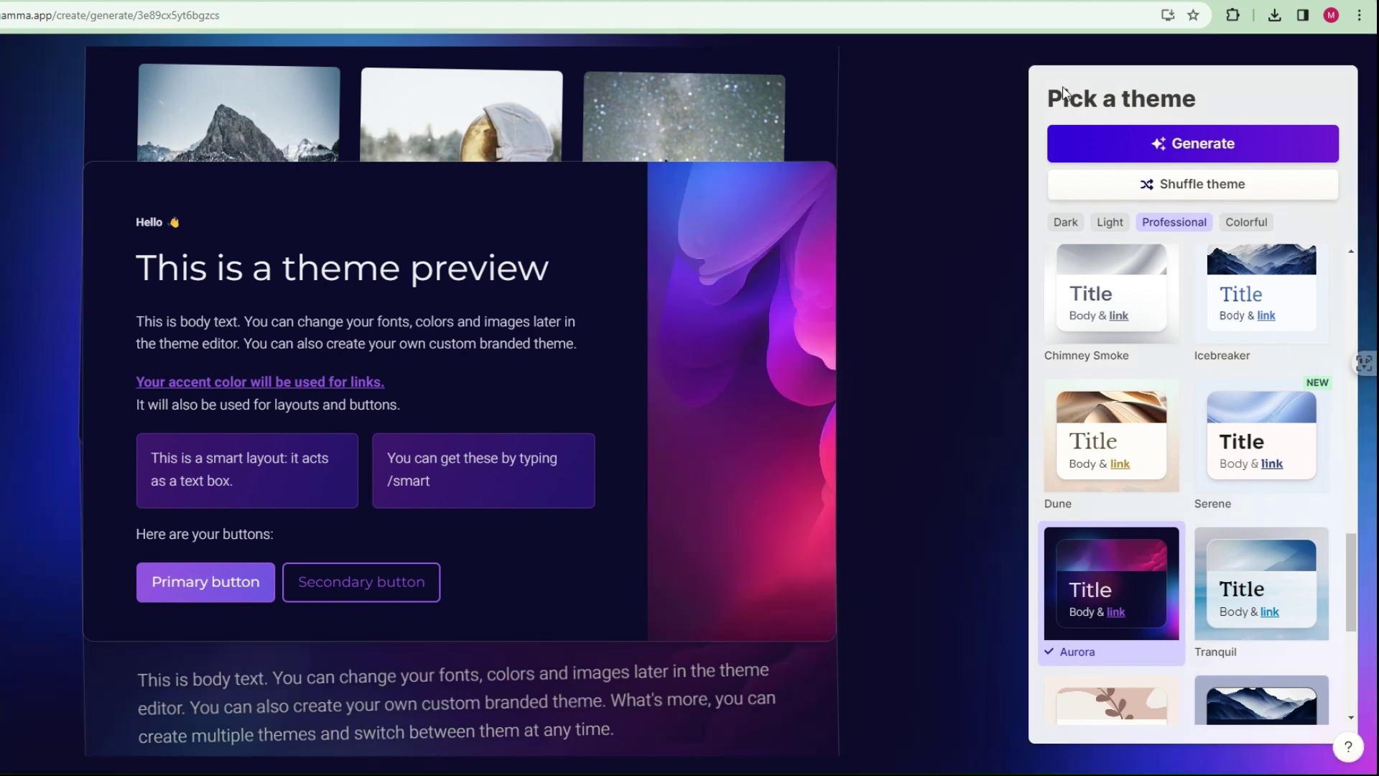
{"action": "left_click", "coordinate": [1104, 146]}
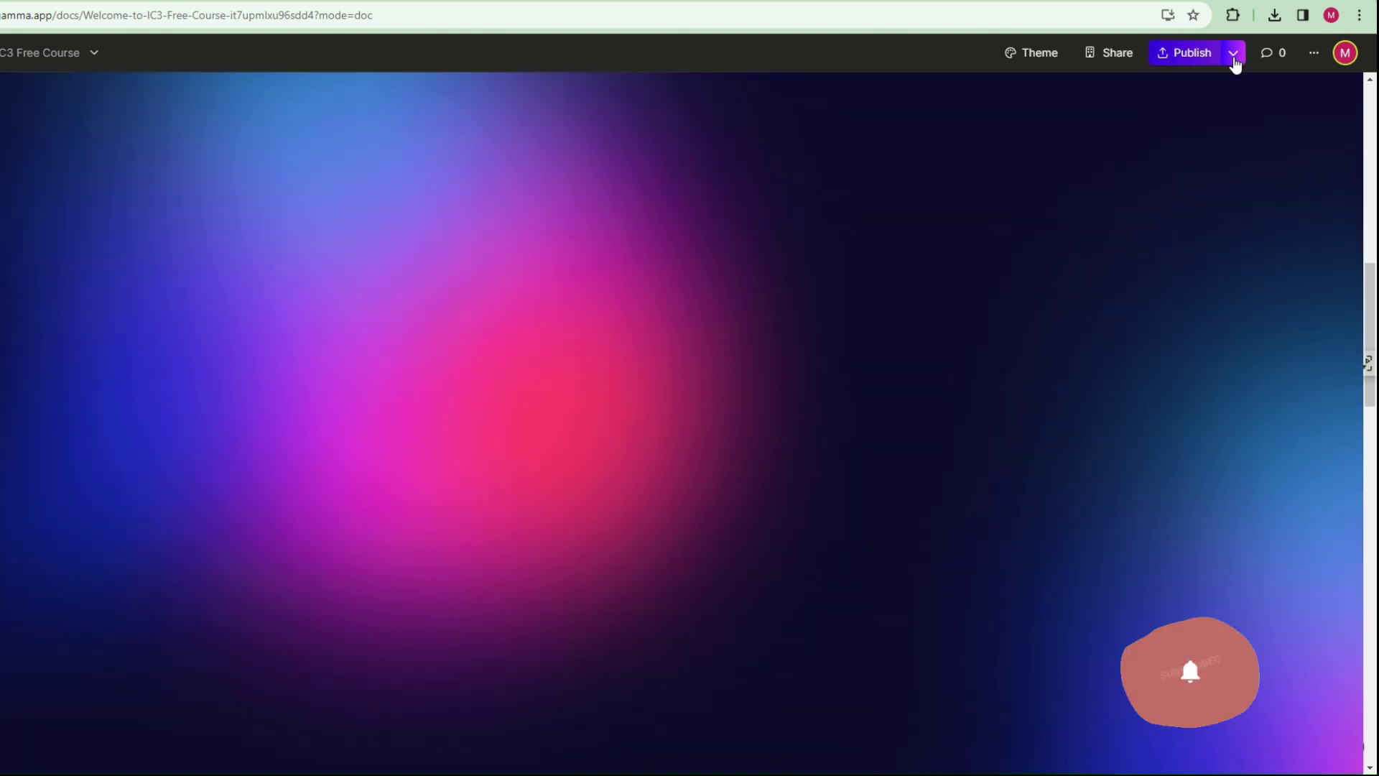
Preview the generated landing page in tablet, mobile and desktop layouts, and return to the editor
{"action": "left_click", "coordinate": [1233, 54]}
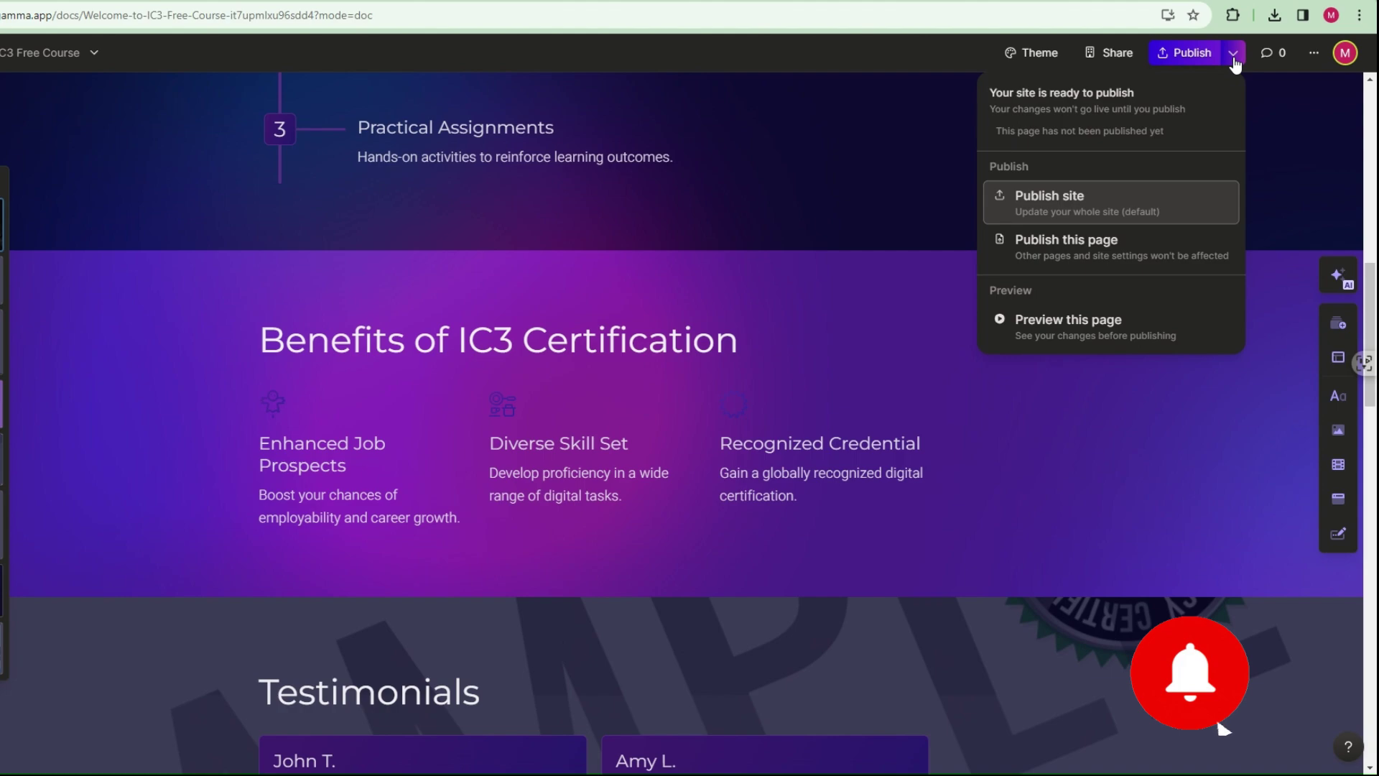
{"action": "left_click", "coordinate": [1080, 334]}
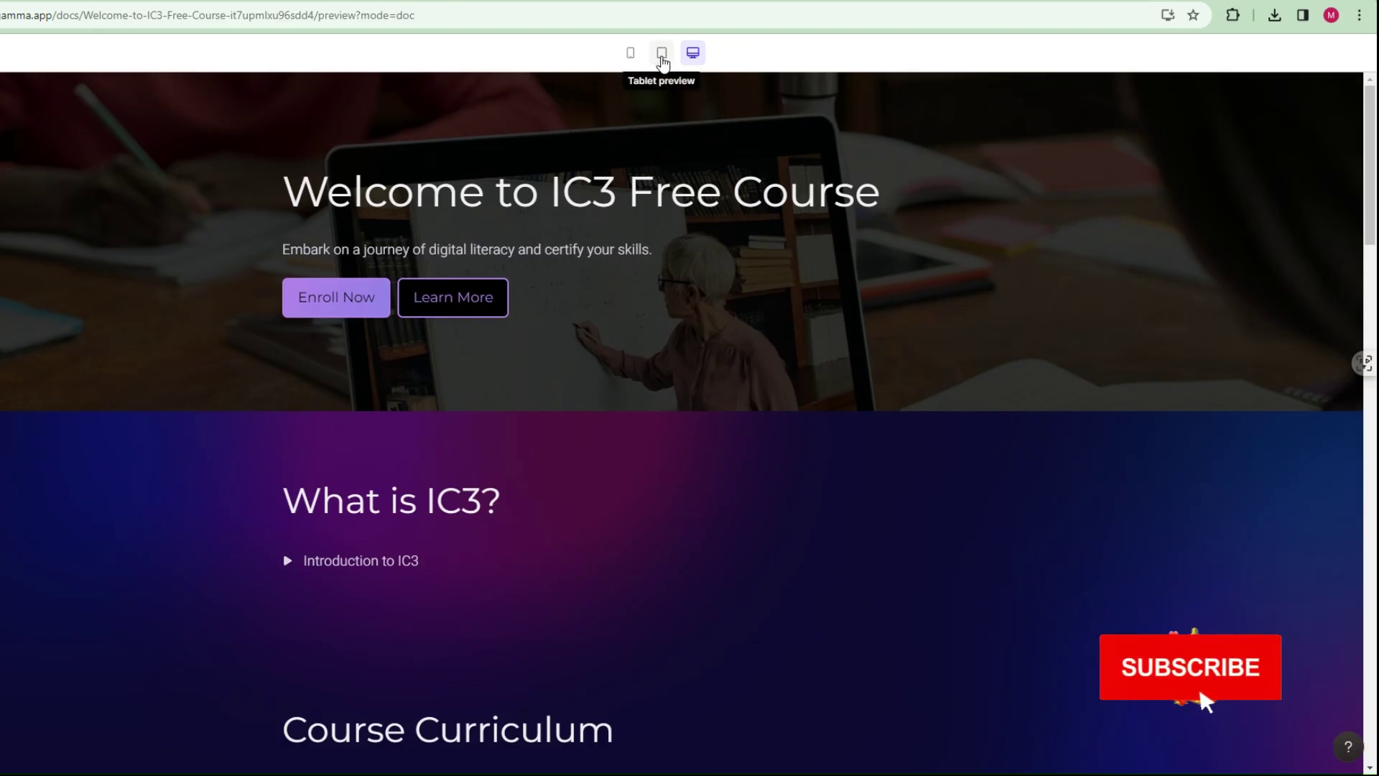
{"action": "left_click", "coordinate": [662, 58]}
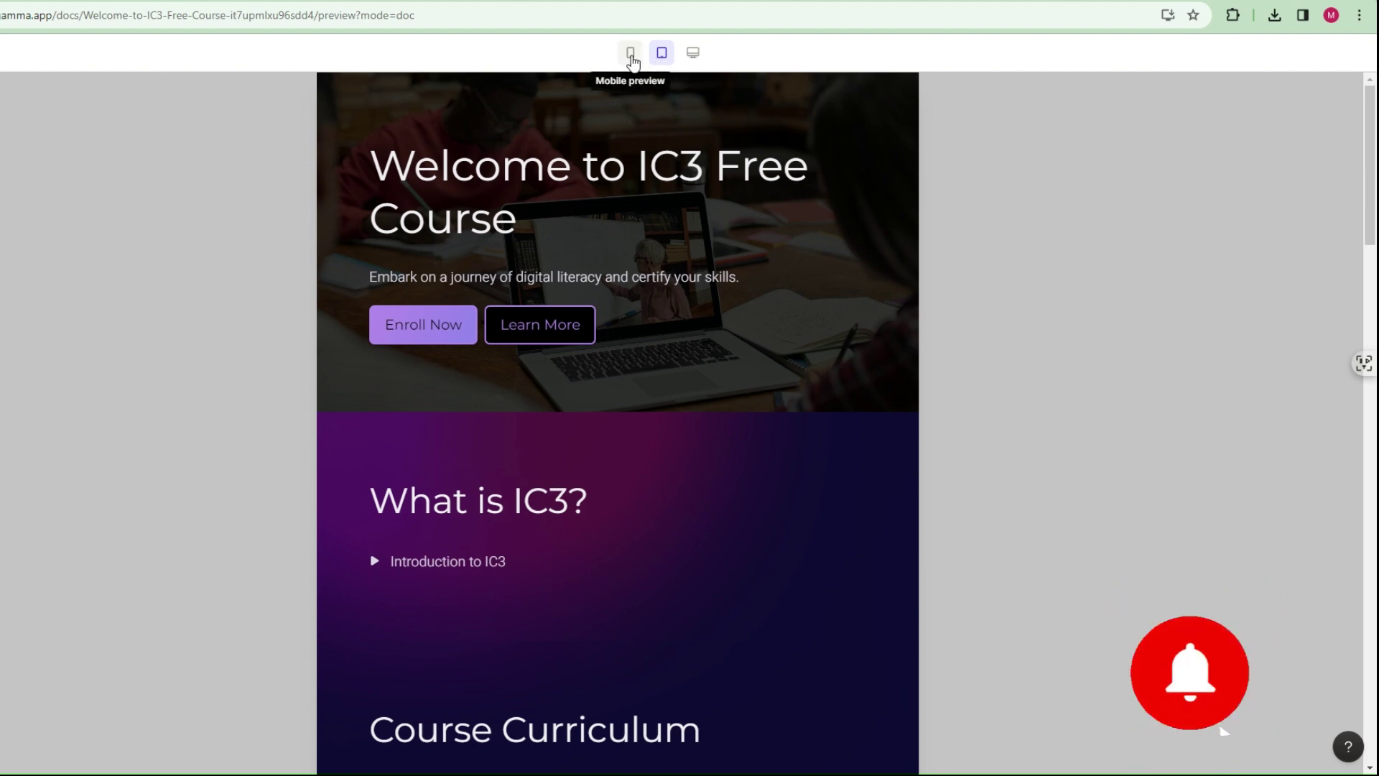
{"action": "left_click", "coordinate": [632, 57]}
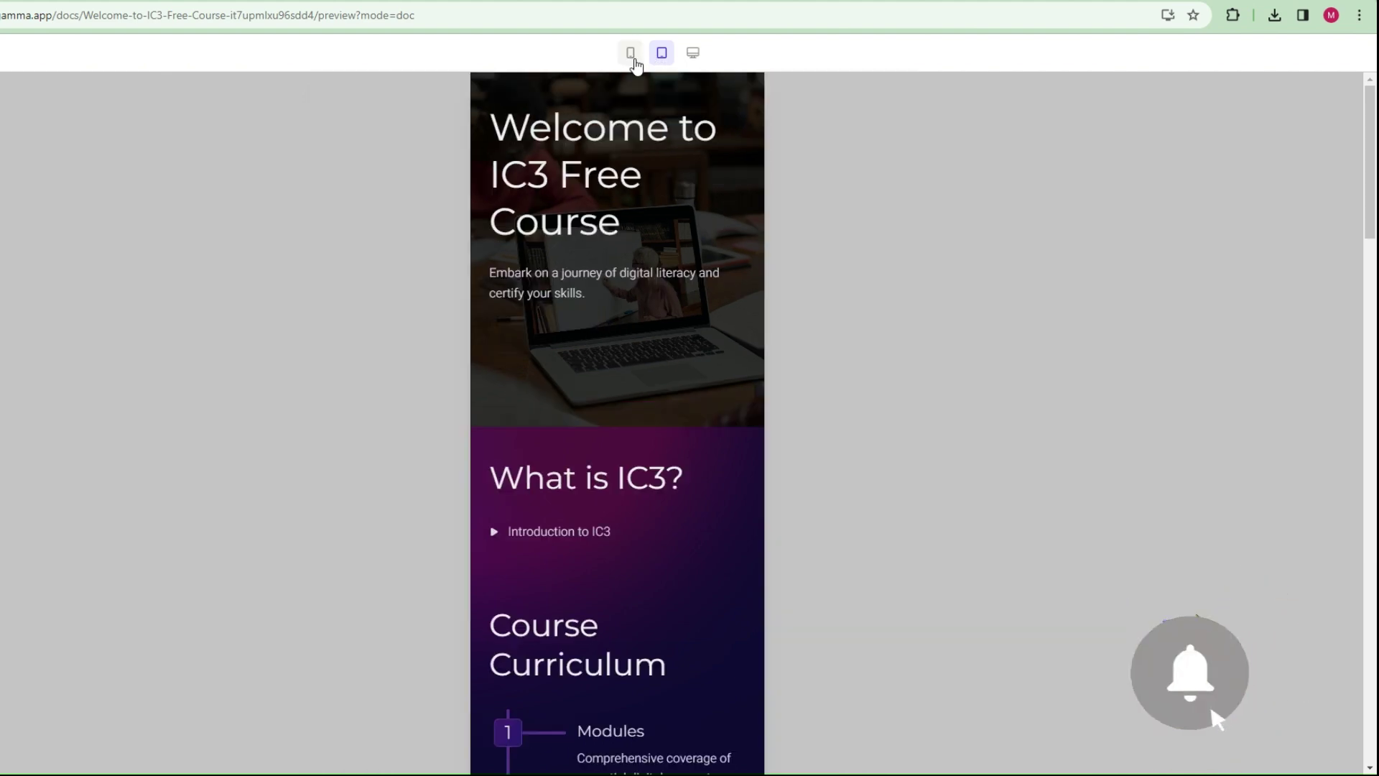
{"action": "left_click", "coordinate": [694, 60]}
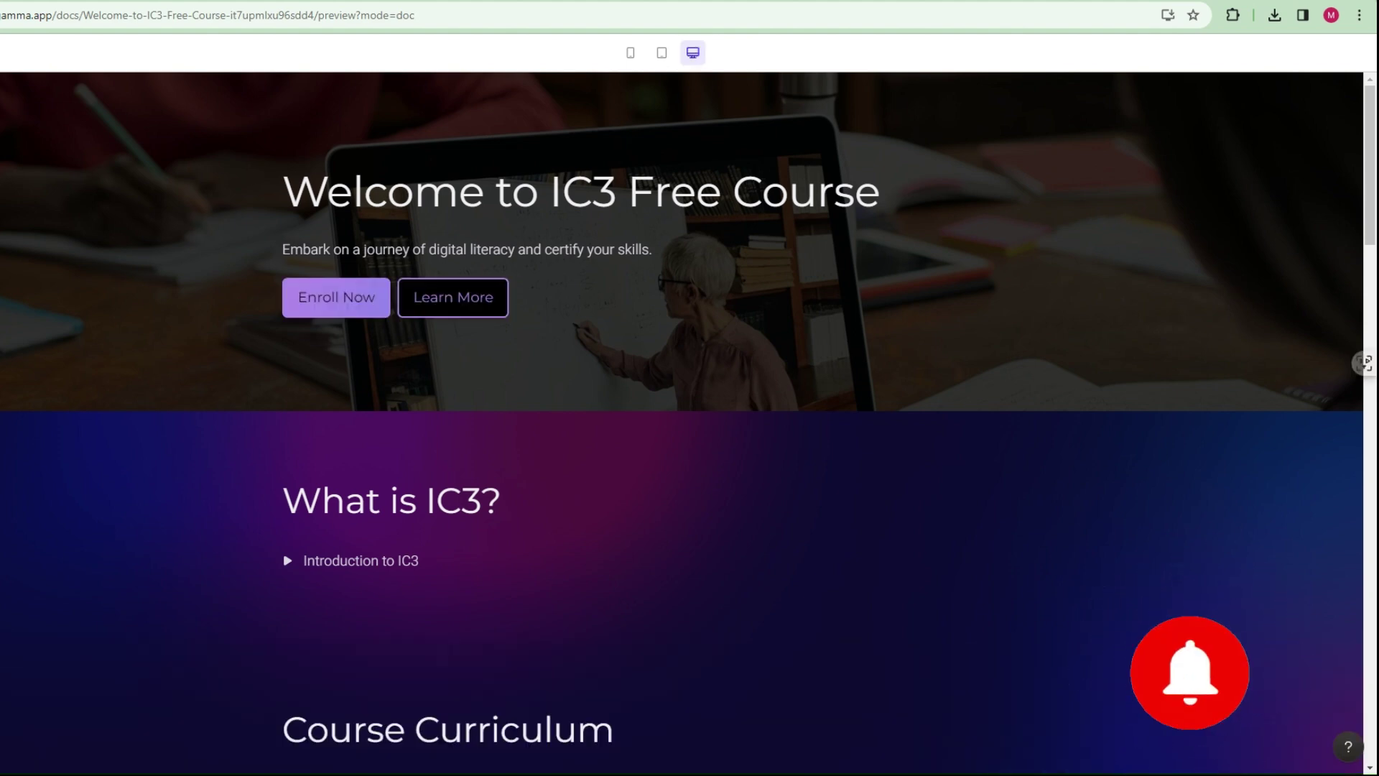
{"action": "key", "text": "Escape"}
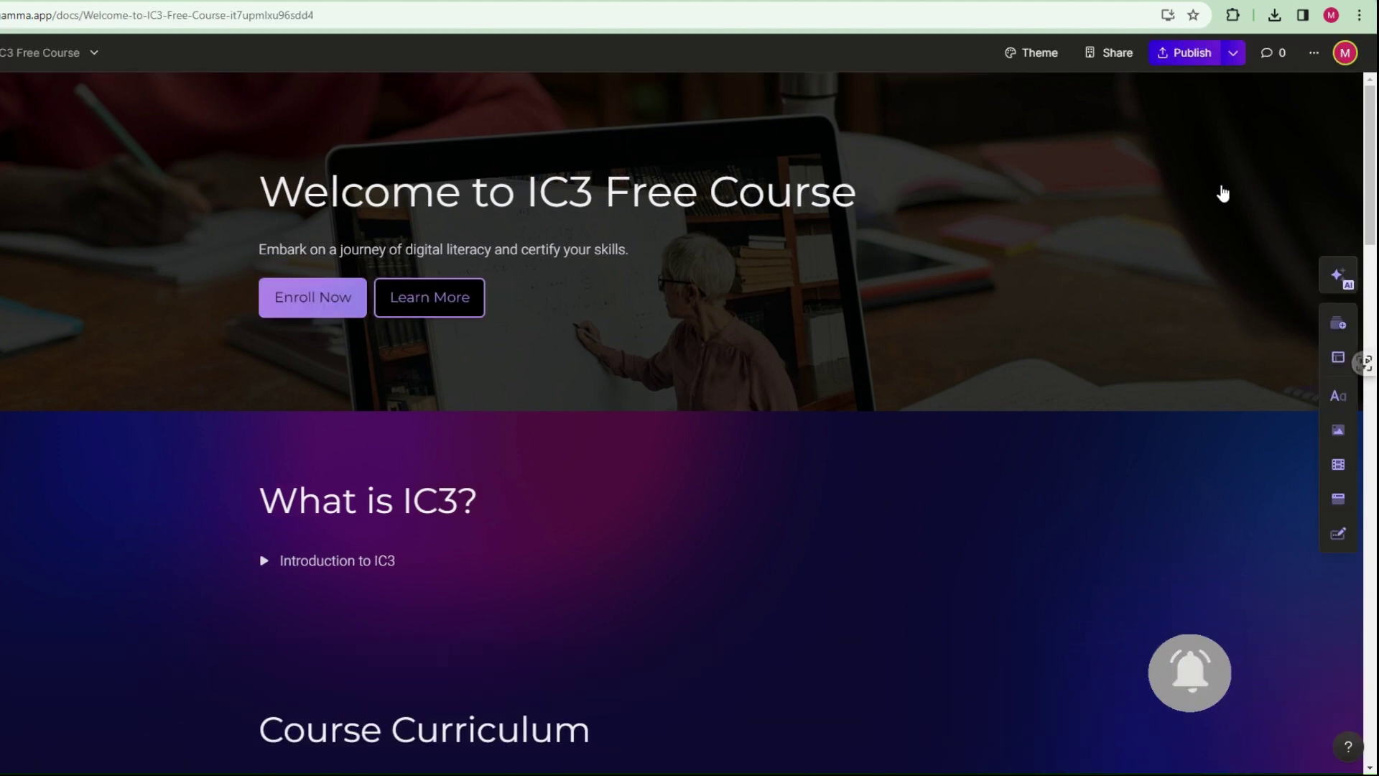